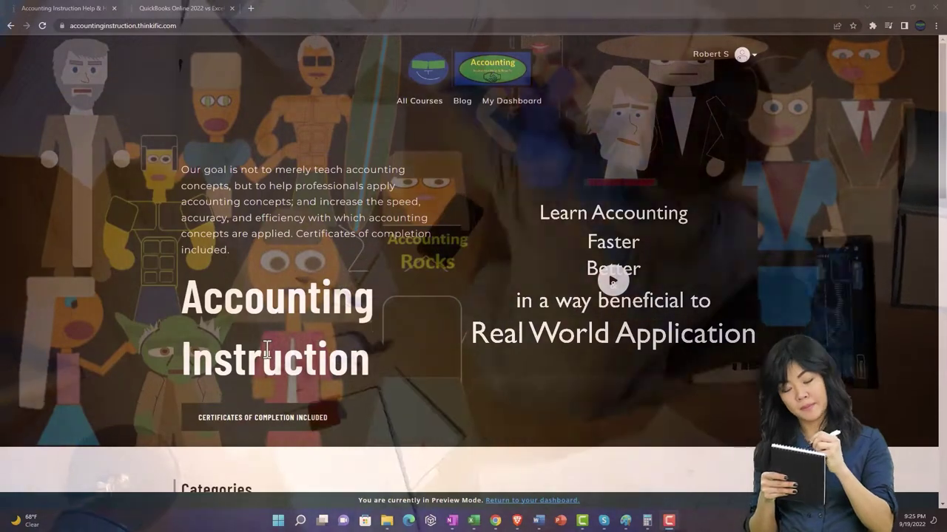
Browse the course categories on the training site and the lesson sections of the QuickBooks Online 2022 vs Excel course.
{"action": "scroll", "coordinate": [130, 404], "scroll_direction": "down", "scroll_amount": 6}
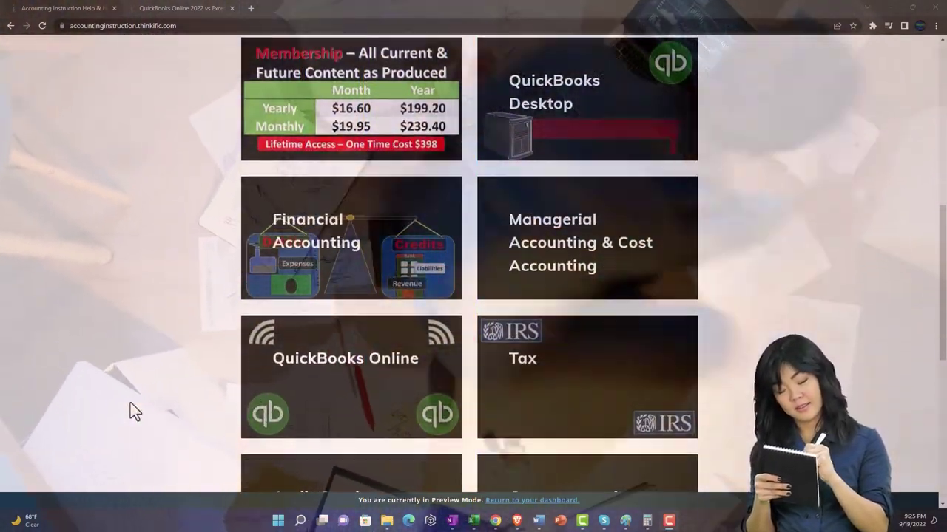
{"action": "scroll", "coordinate": [130, 404], "scroll_direction": "down", "scroll_amount": 4}
{"action": "scroll", "coordinate": [133, 411], "scroll_direction": "down", "scroll_amount": 3}
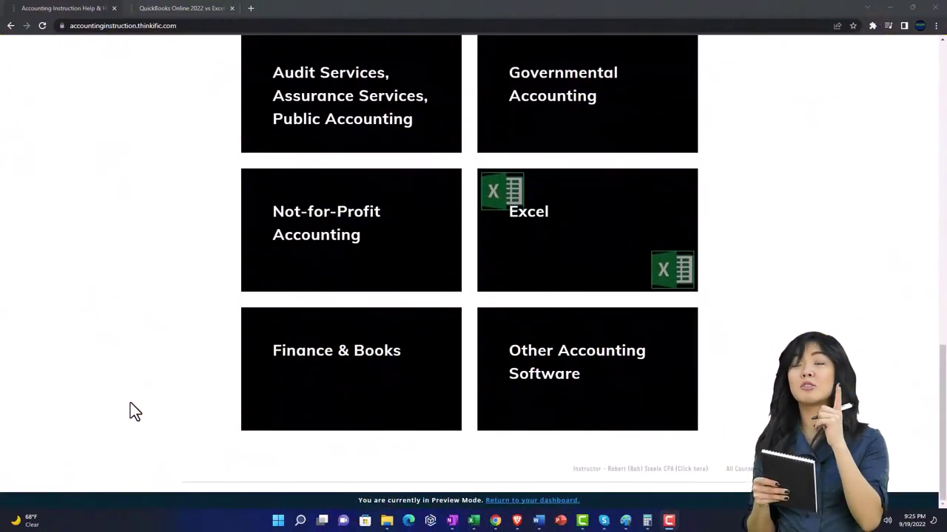
{"action": "left_click", "coordinate": [170, 11]}
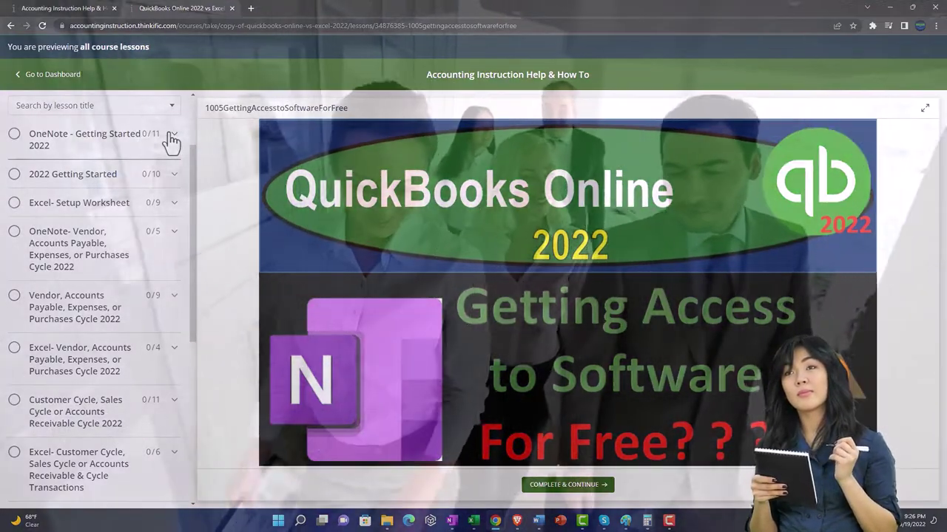
{"action": "left_click", "coordinate": [171, 139]}
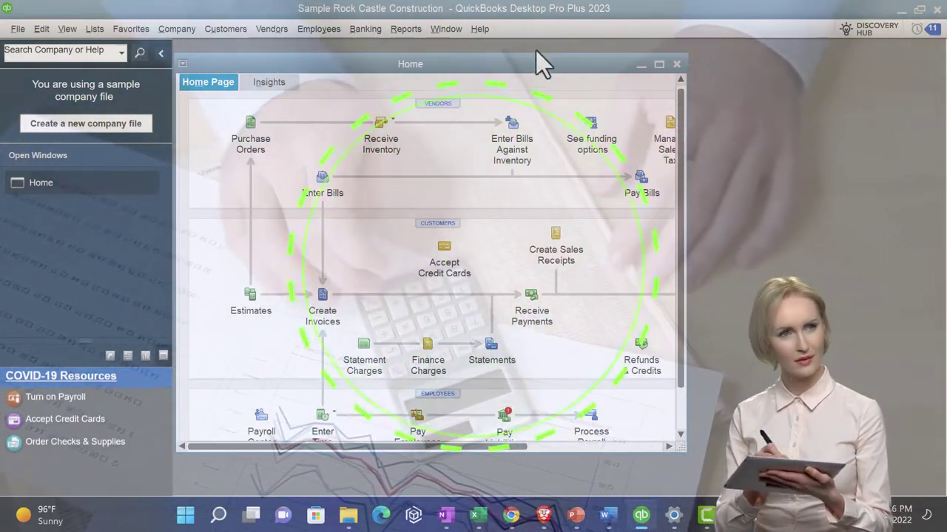
Maximize the Home window in QuickBooks Desktop and display the open window list.
{"action": "left_click", "coordinate": [659, 64]}
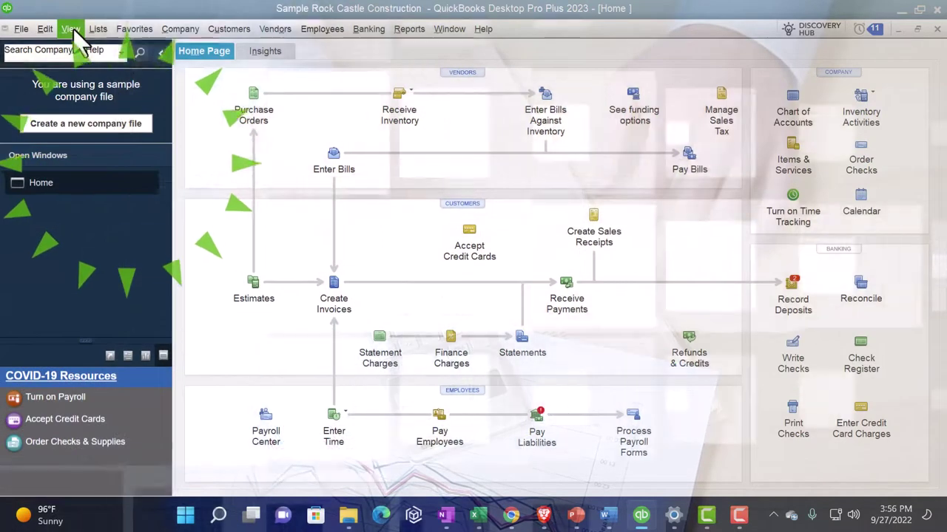
{"action": "left_click", "coordinate": [71, 29]}
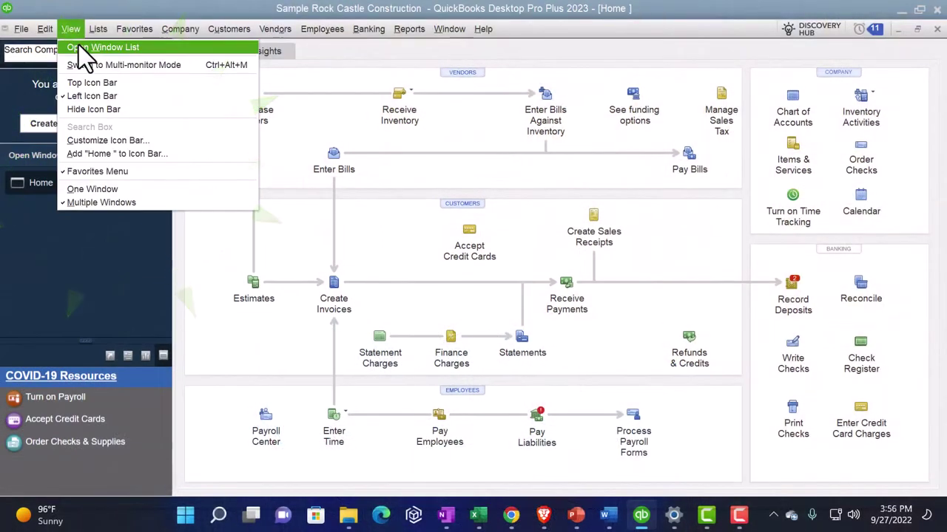
{"action": "left_click", "coordinate": [79, 46]}
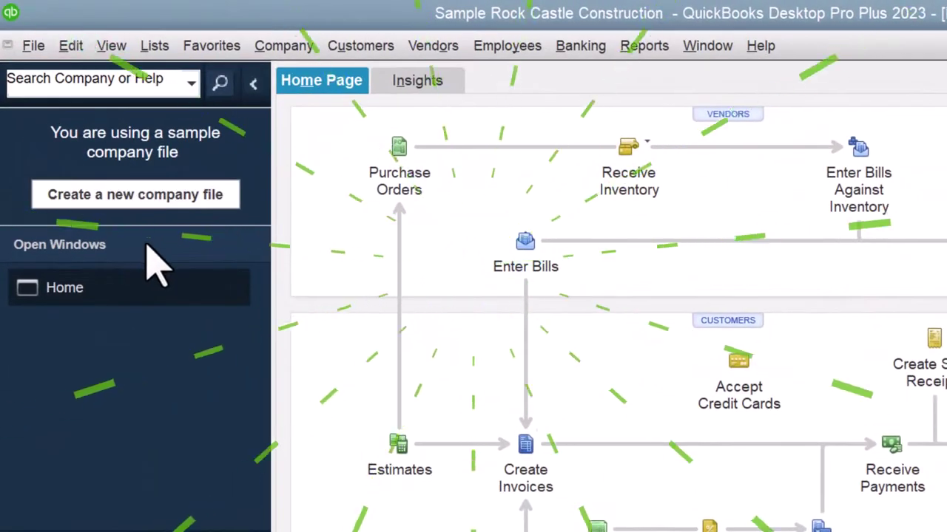
Open the standard Profit & Loss report and set its date range from 01/01/2024 to 12/31/2024.
{"action": "left_click", "coordinate": [642, 46]}
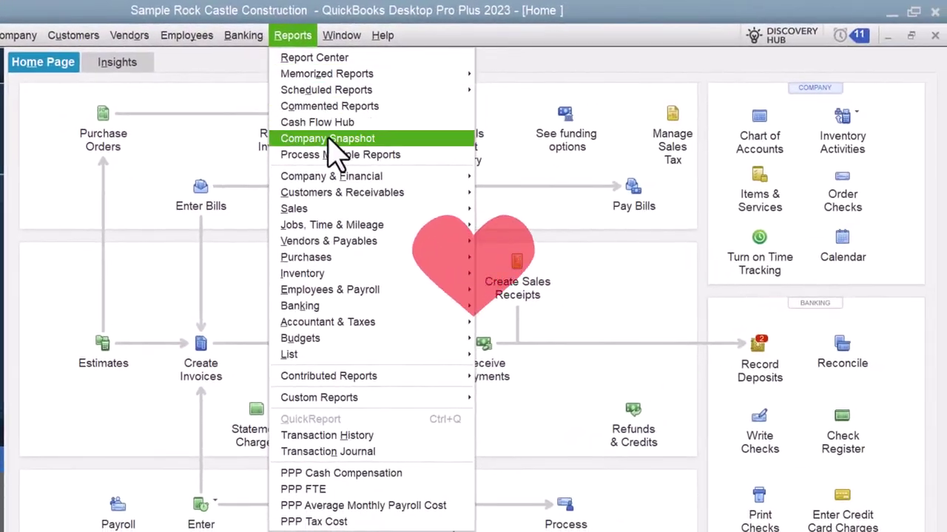
{"action": "mouse_move", "coordinate": [371, 177]}
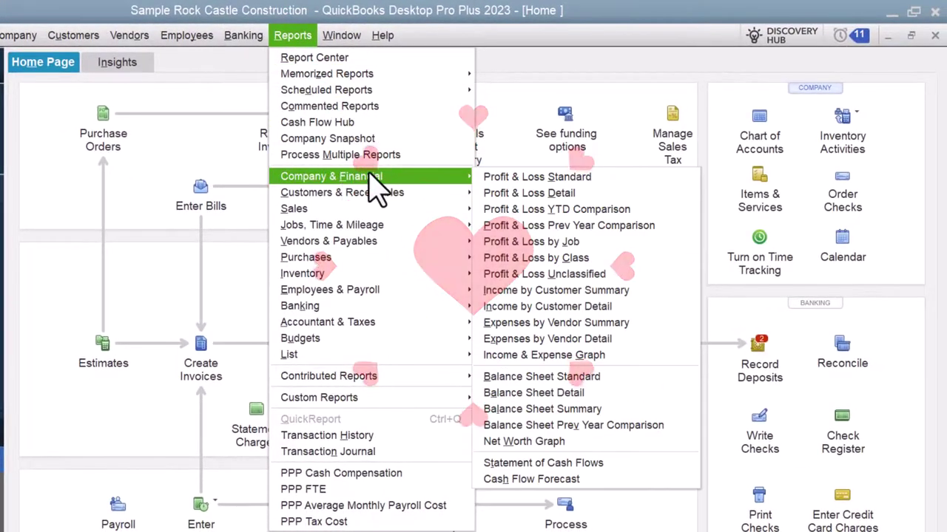
{"action": "left_click", "coordinate": [486, 180]}
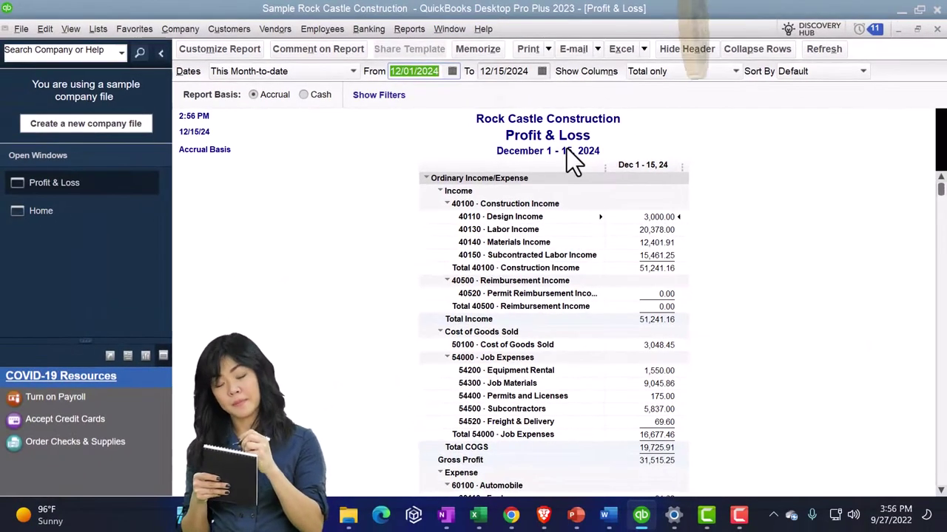
{"action": "type", "text": "010124"}
{"action": "key", "text": "Tab"}
{"action": "type", "text": "12/31/2024"}
{"action": "key", "text": "Tab"}
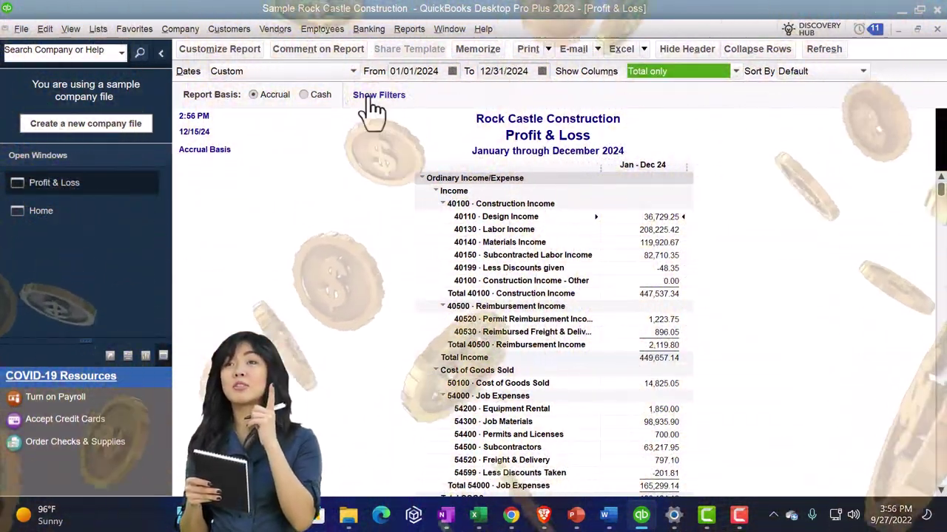
Set the Profit & Loss report's column label font size to 12 and apply the change to all related fonts.
{"action": "left_click", "coordinate": [254, 49]}
{"action": "left_click", "coordinate": [300, 35]}
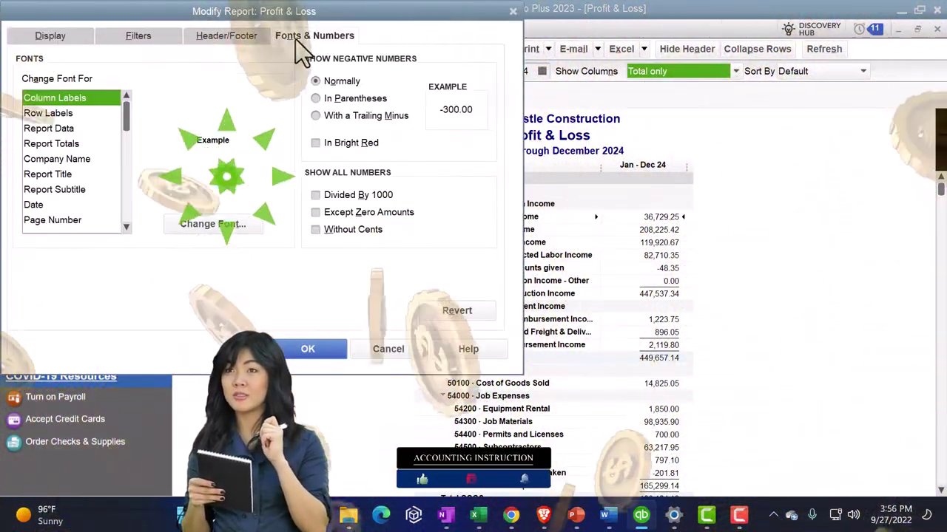
{"action": "left_click", "coordinate": [242, 220]}
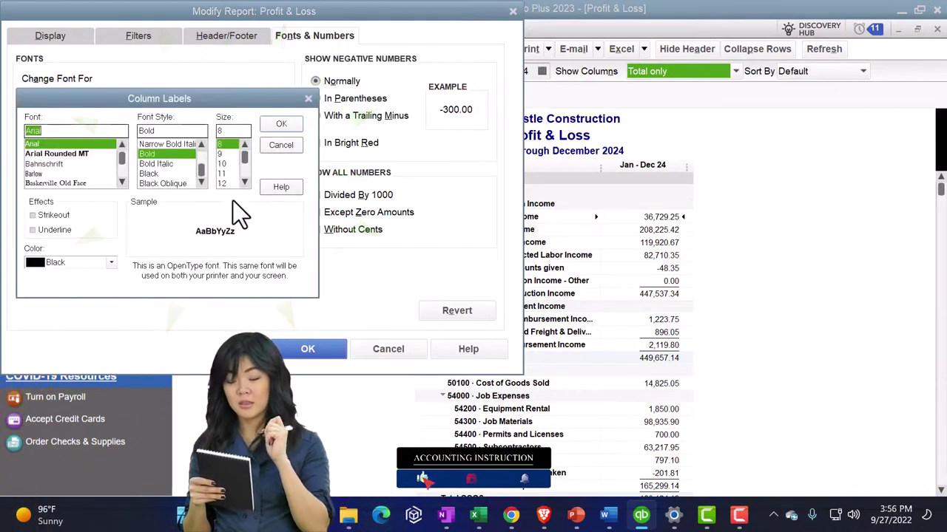
{"action": "left_click", "coordinate": [224, 184]}
{"action": "left_click", "coordinate": [281, 123]}
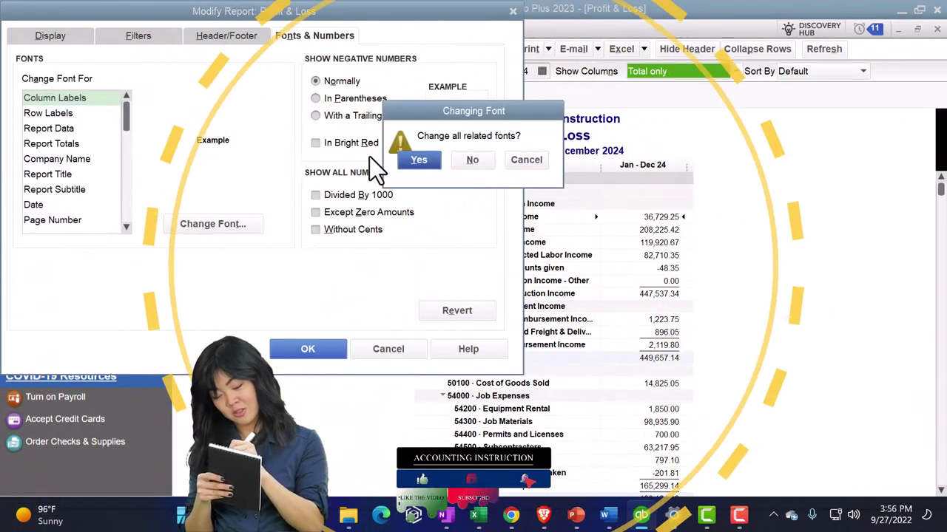
{"action": "left_click", "coordinate": [415, 163]}
{"action": "left_click", "coordinate": [307, 349]}
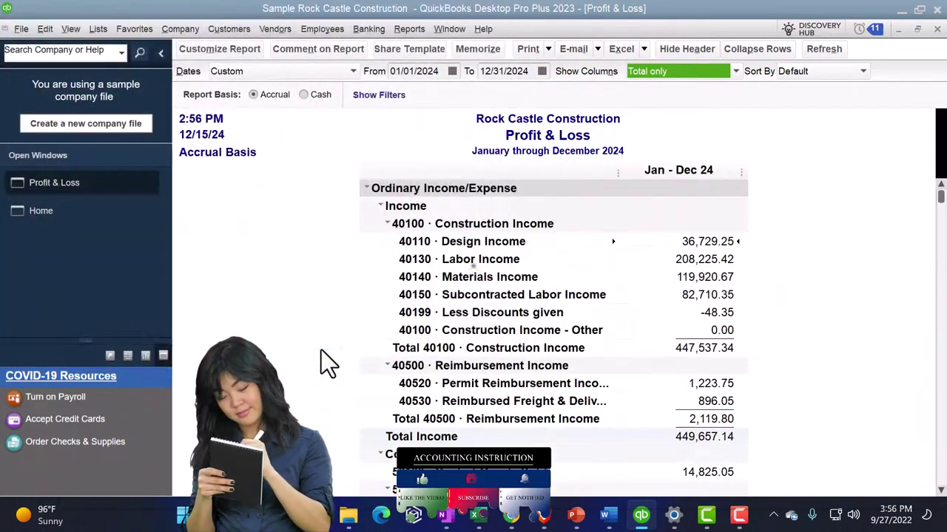
Open the standard Balance Sheet report and set its as-of date to 12/31/2024.
{"action": "left_click", "coordinate": [409, 29]}
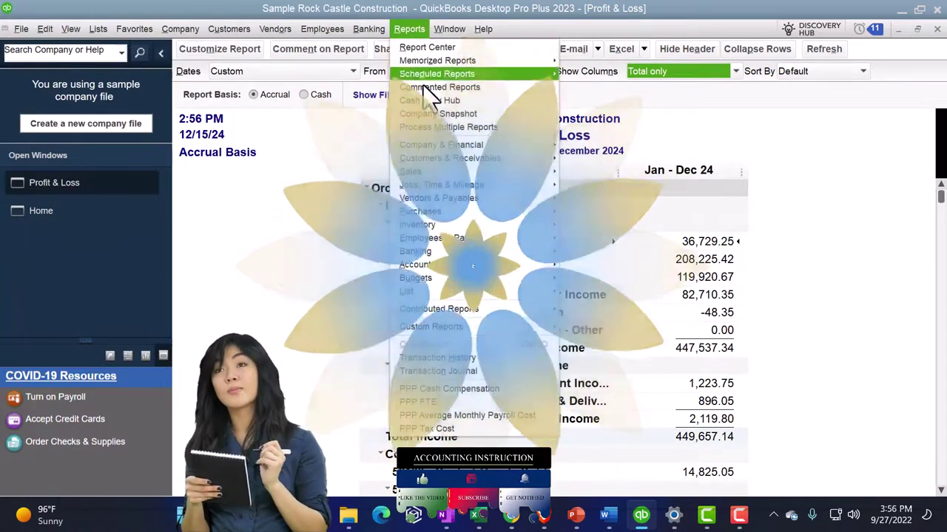
{"action": "mouse_move", "coordinate": [488, 146]}
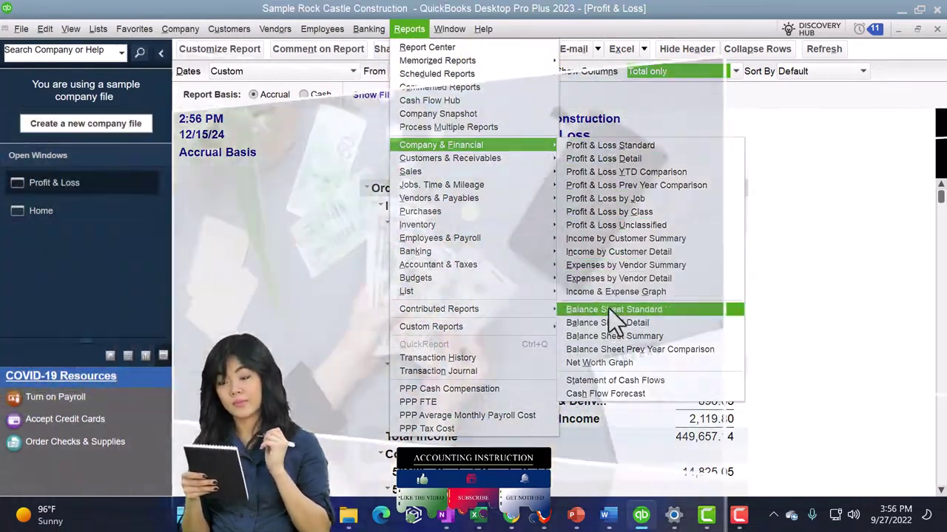
{"action": "left_click", "coordinate": [609, 309]}
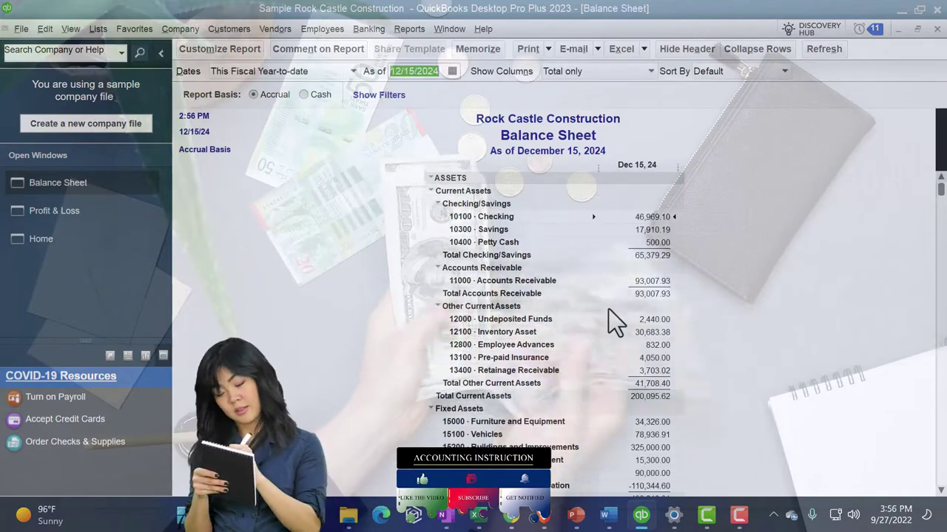
{"action": "type", "text": "12/31/2024"}
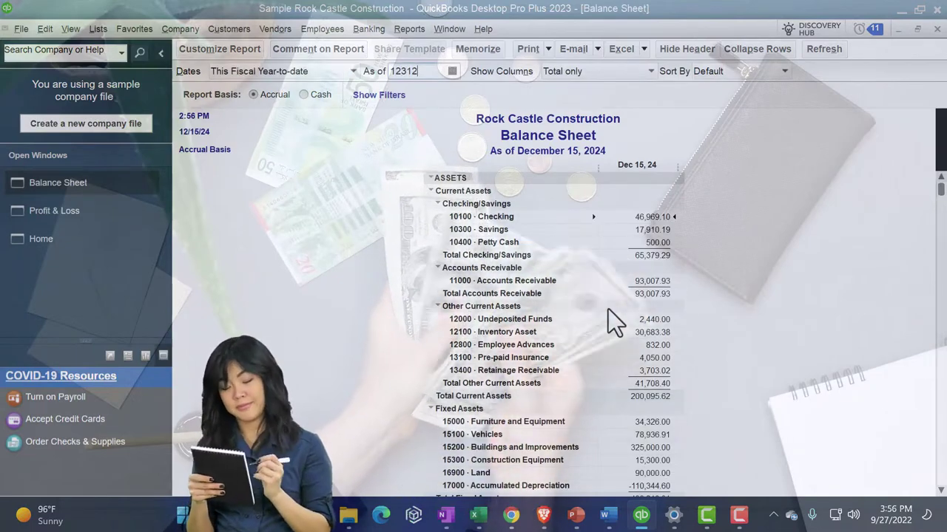
{"action": "key", "text": "Tab"}
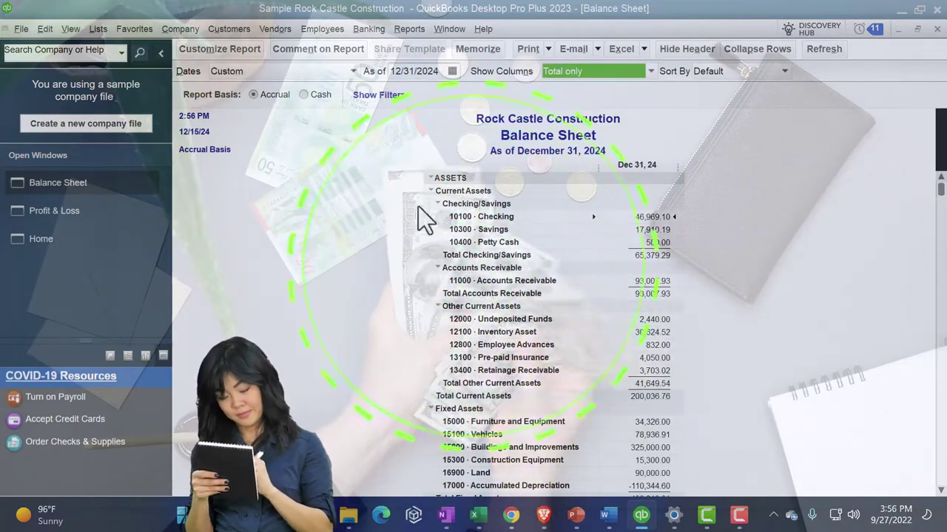
Enlarge the Balance Sheet's column label font to match the Profit & Loss report and apply the change to all related fonts.
{"action": "left_click", "coordinate": [244, 49]}
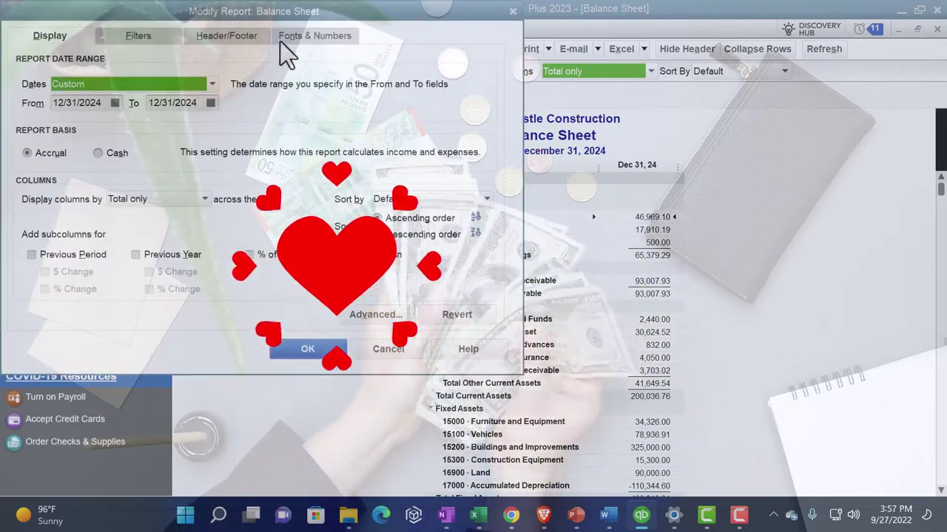
{"action": "left_click", "coordinate": [281, 41]}
{"action": "left_click", "coordinate": [247, 222]}
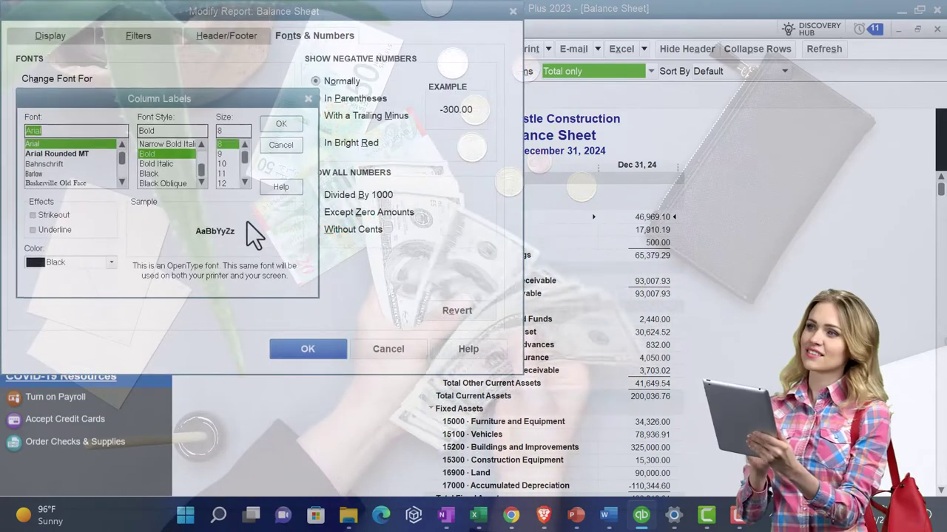
{"action": "left_click", "coordinate": [268, 126]}
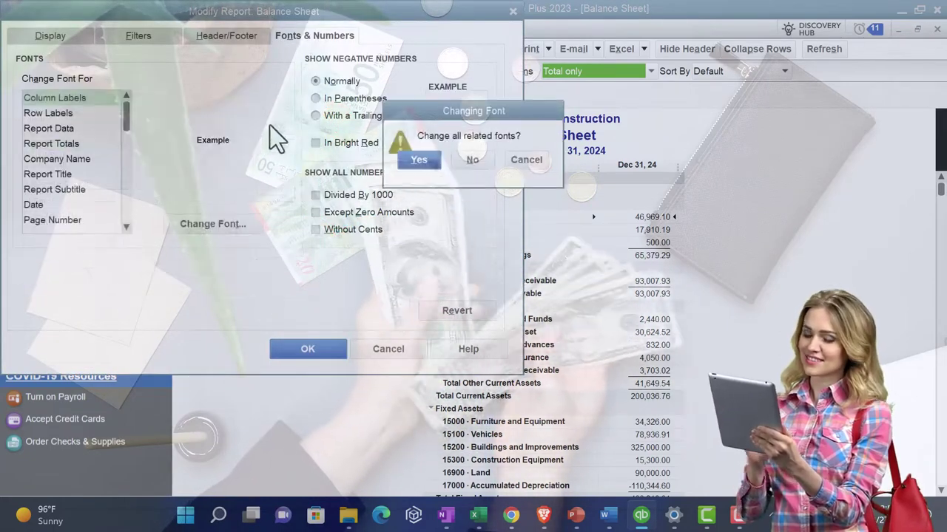
{"action": "left_click", "coordinate": [408, 160]}
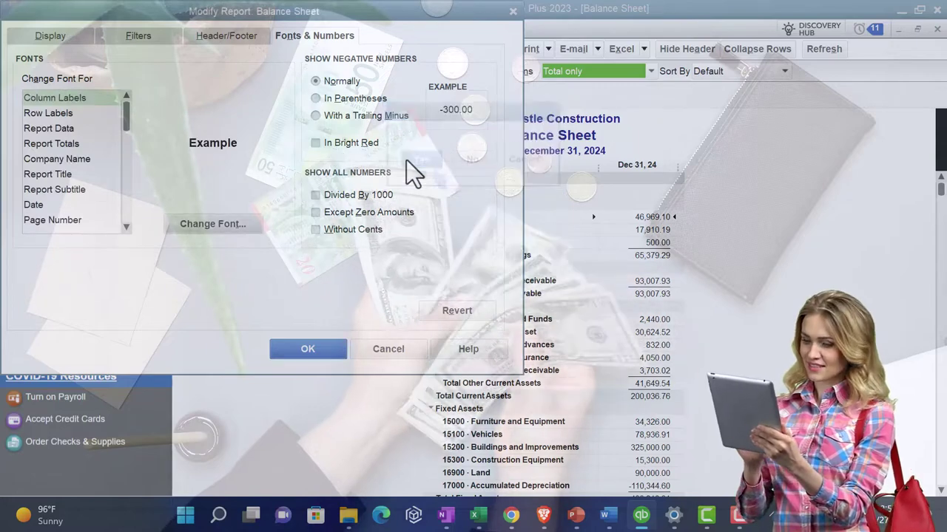
{"action": "left_click", "coordinate": [331, 345]}
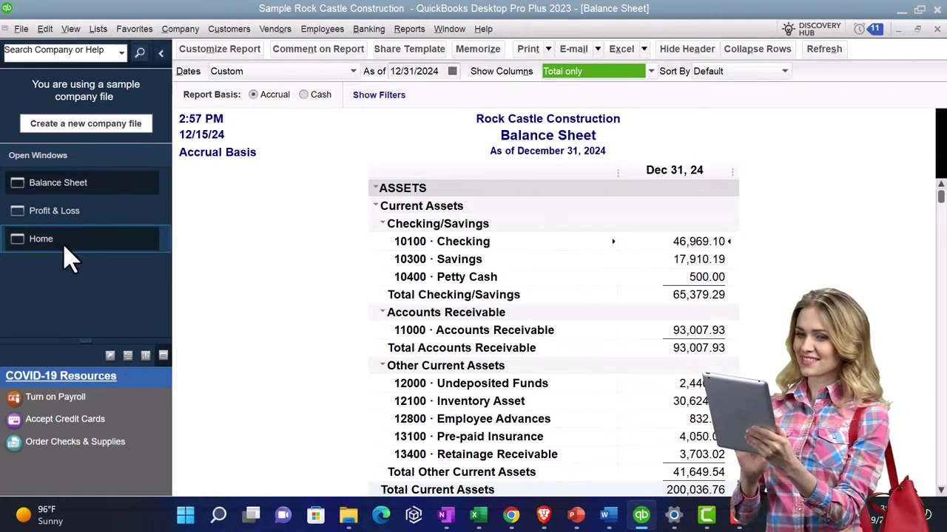
Return to the Home page and close the blank credit memo form without saving it.
{"action": "left_click", "coordinate": [65, 248]}
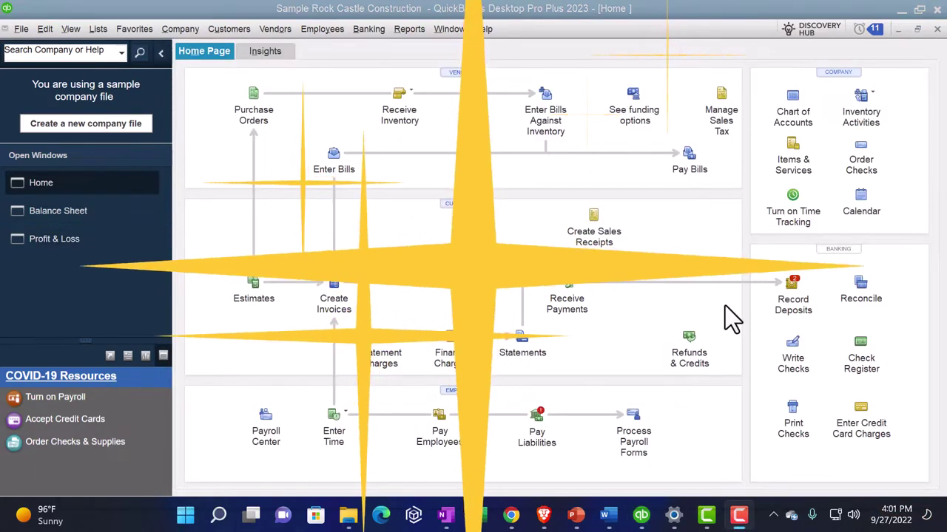
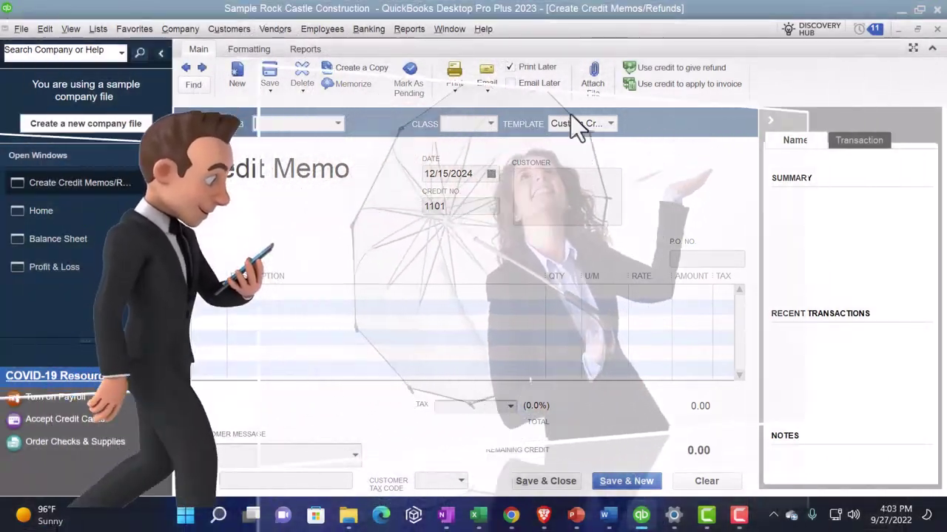
{"action": "left_click", "coordinate": [937, 29]}
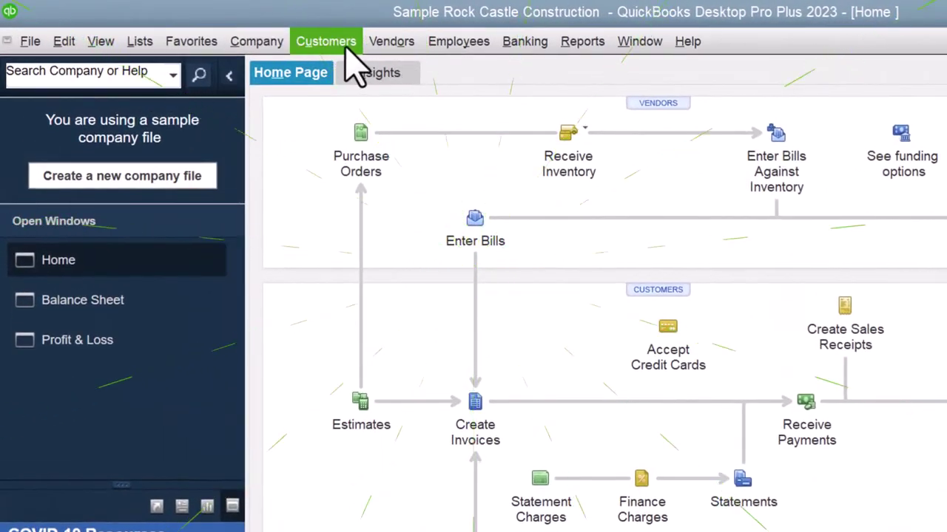
Open the Customer Center and filter the customer list to Customers with Open Balances.
{"action": "left_click", "coordinate": [325, 42]}
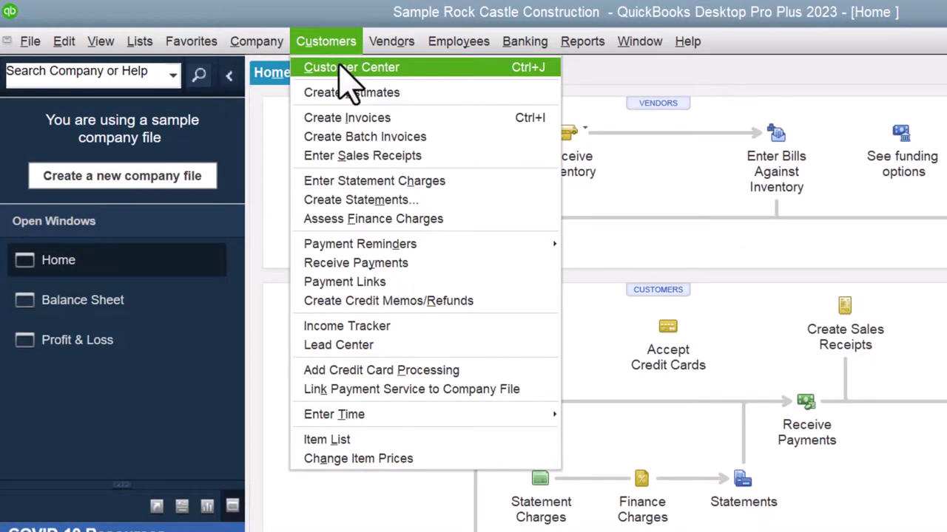
{"action": "left_click", "coordinate": [342, 67]}
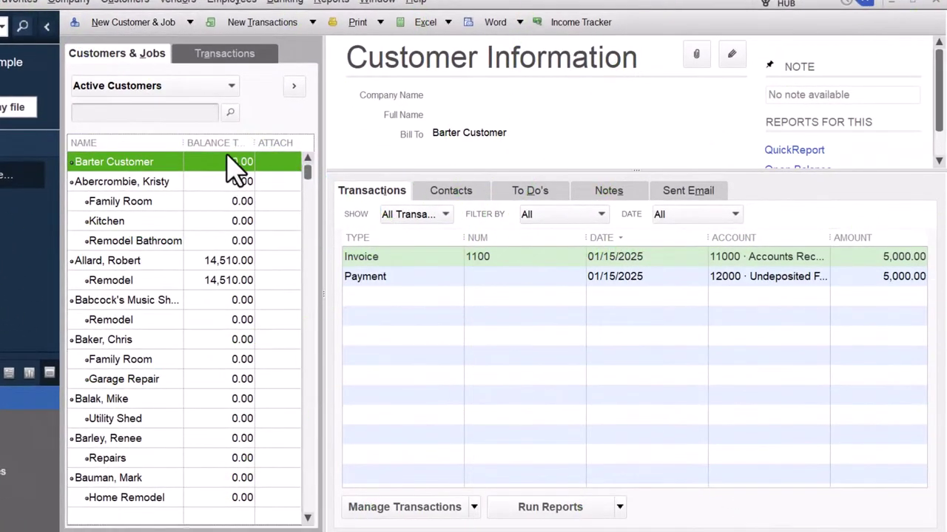
{"action": "left_click", "coordinate": [231, 87]}
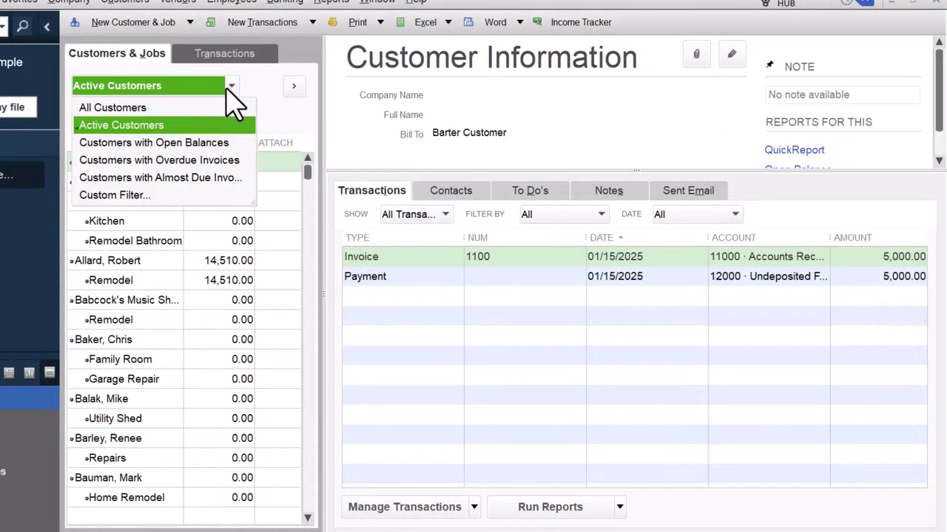
{"action": "left_click", "coordinate": [191, 143]}
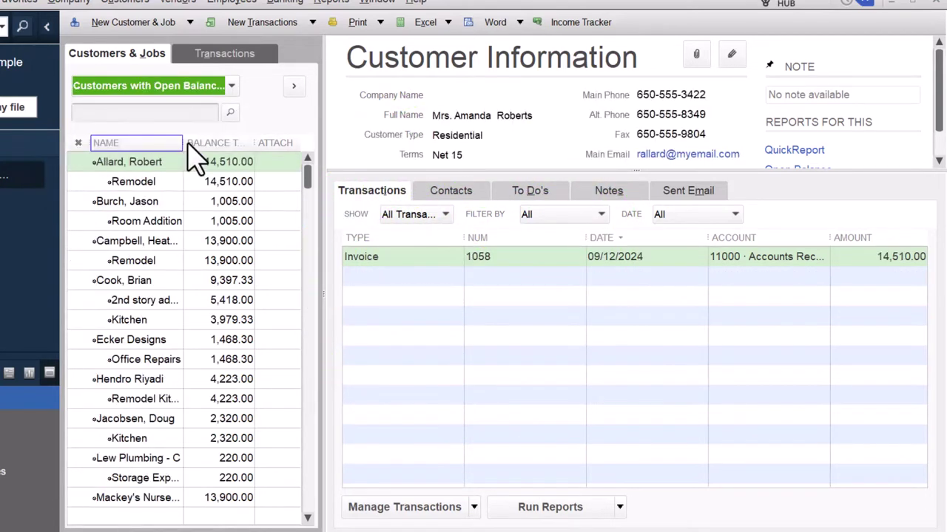
Select the customer with the 1,005.00 open balance and open the invoice dated 11/25/2024 from the transaction list.
{"action": "left_click", "coordinate": [167, 200]}
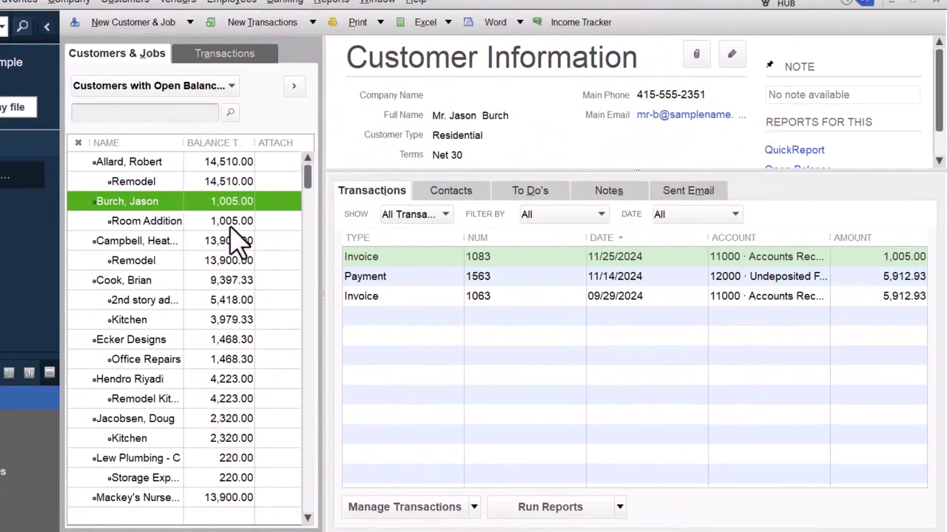
{"action": "left_click", "coordinate": [584, 259]}
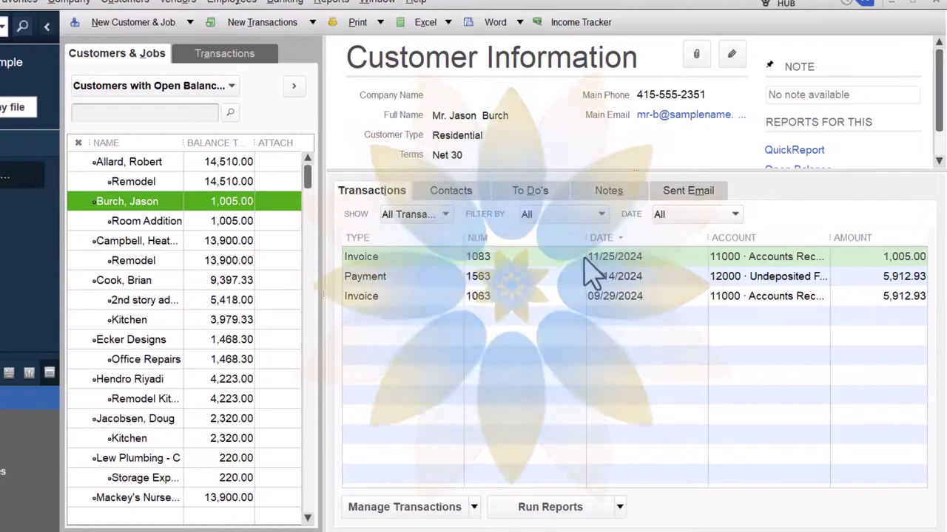
{"action": "double_click", "coordinate": [574, 257]}
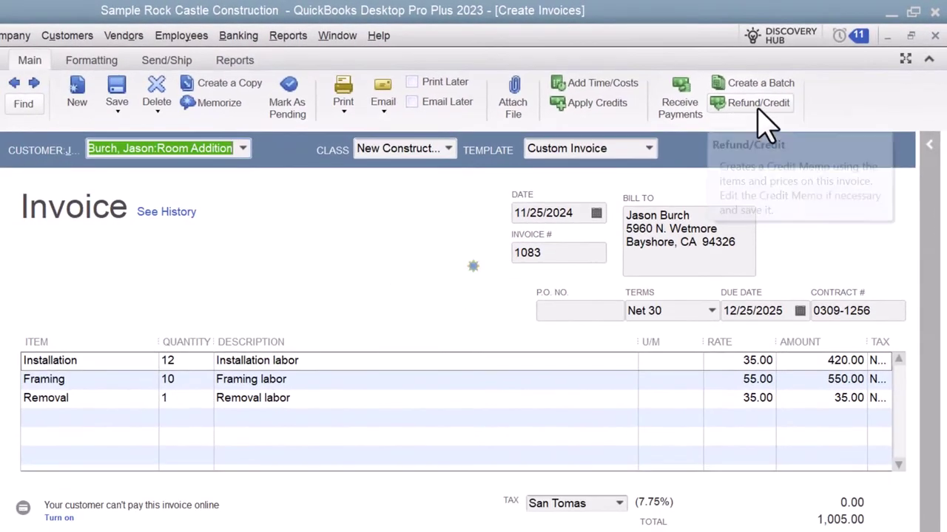
Create a credit memo from the items and prices on the open invoice.
{"action": "left_click", "coordinate": [758, 110]}
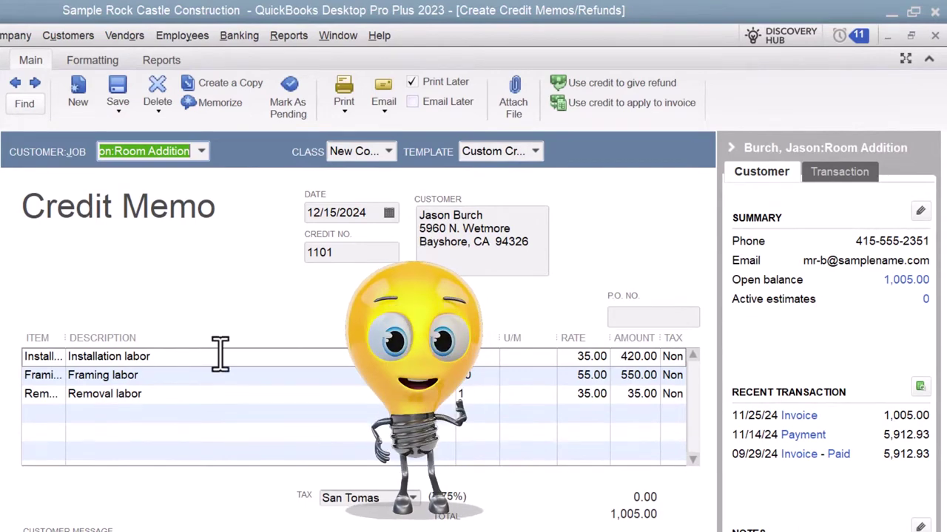
{"action": "left_click", "coordinate": [934, 36]}
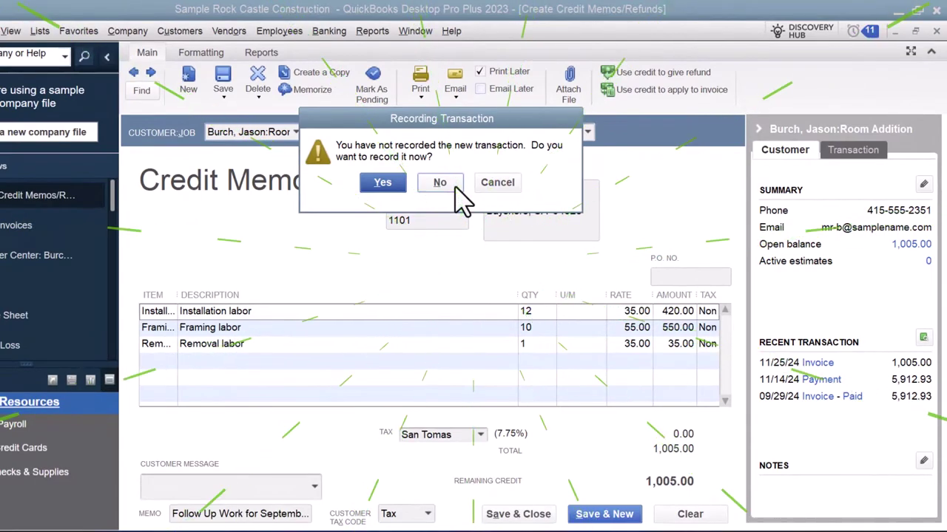
{"action": "left_click", "coordinate": [515, 185]}
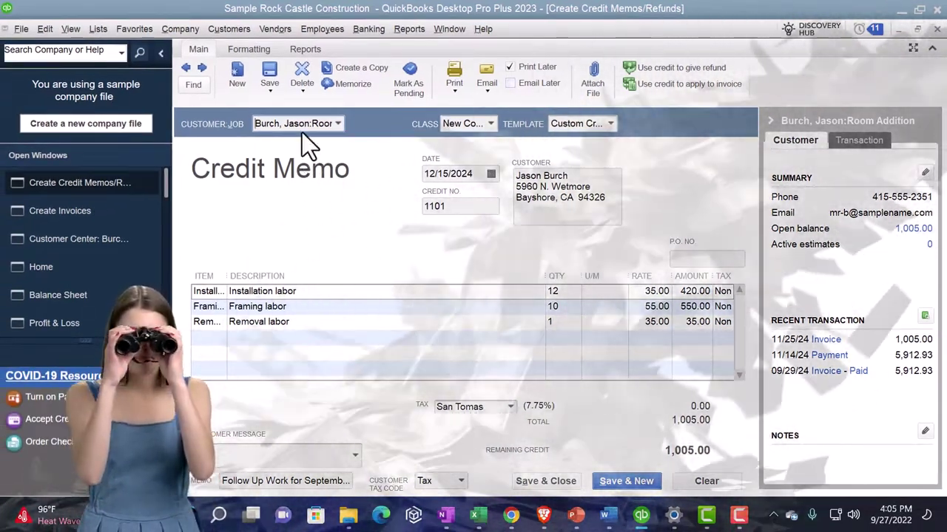
Try to view the unsaved credit memo's transaction journal, and close the credit memo without recording it.
{"action": "left_click", "coordinate": [302, 49]}
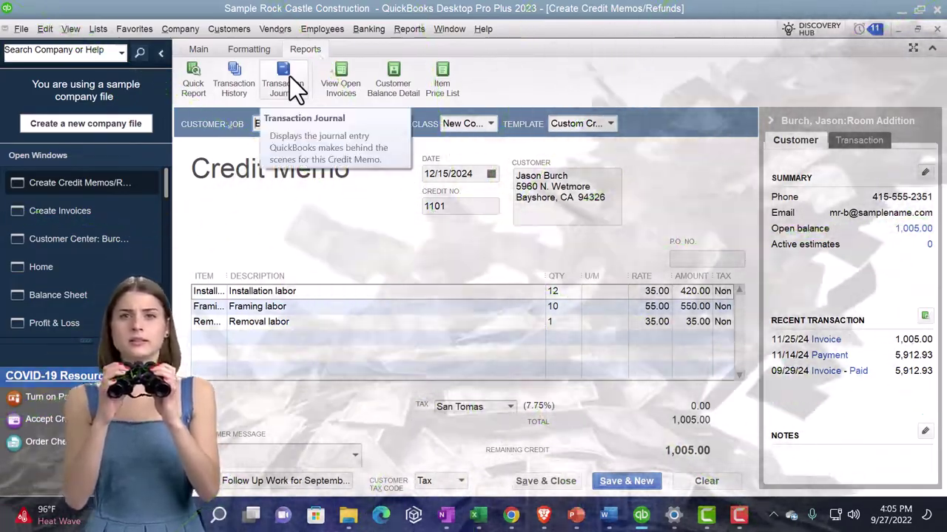
{"action": "left_click", "coordinate": [294, 87]}
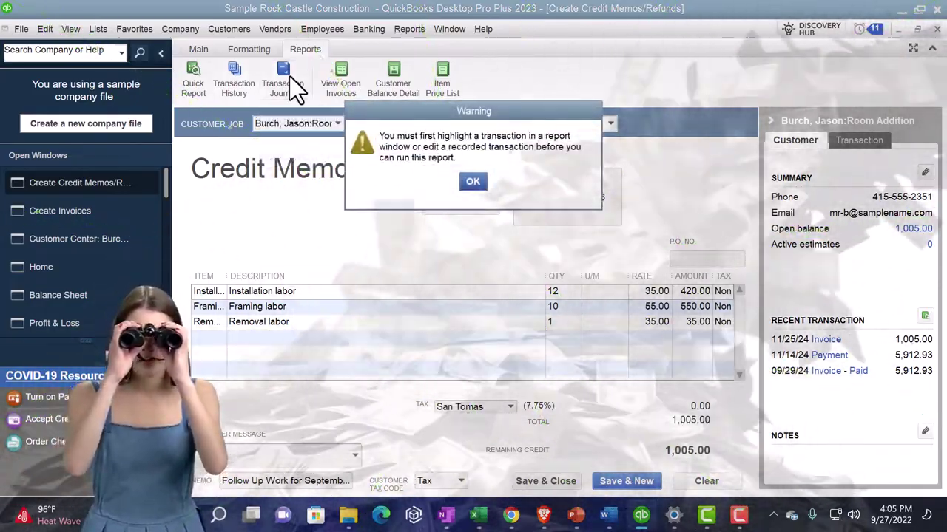
{"action": "left_click", "coordinate": [472, 181]}
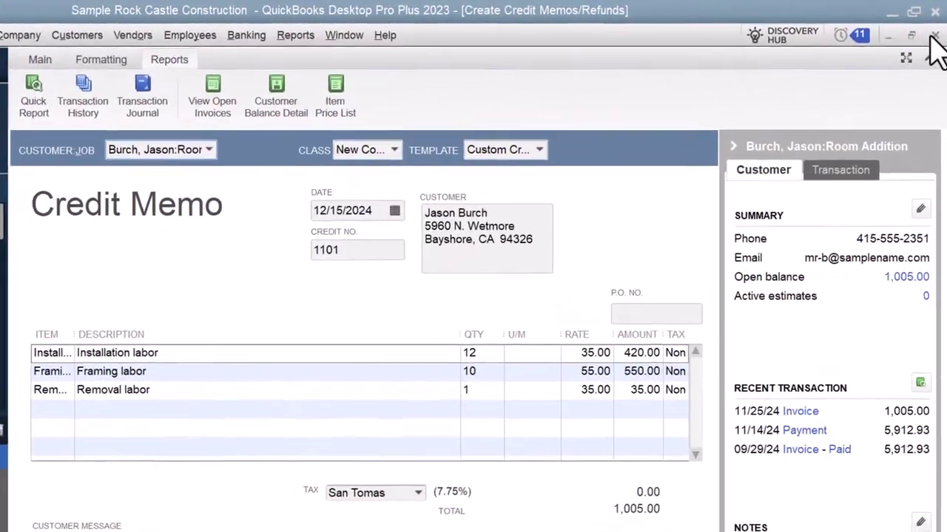
{"action": "left_click", "coordinate": [937, 29]}
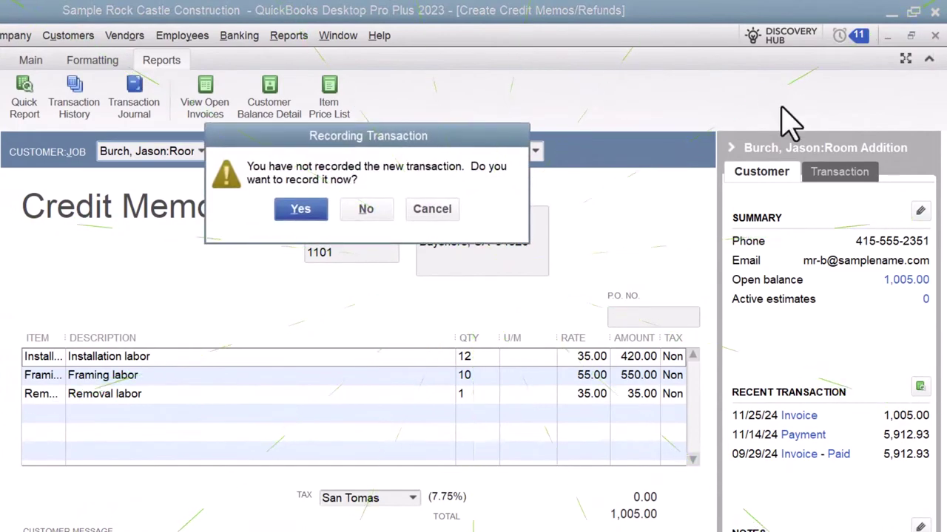
{"action": "left_click", "coordinate": [368, 211]}
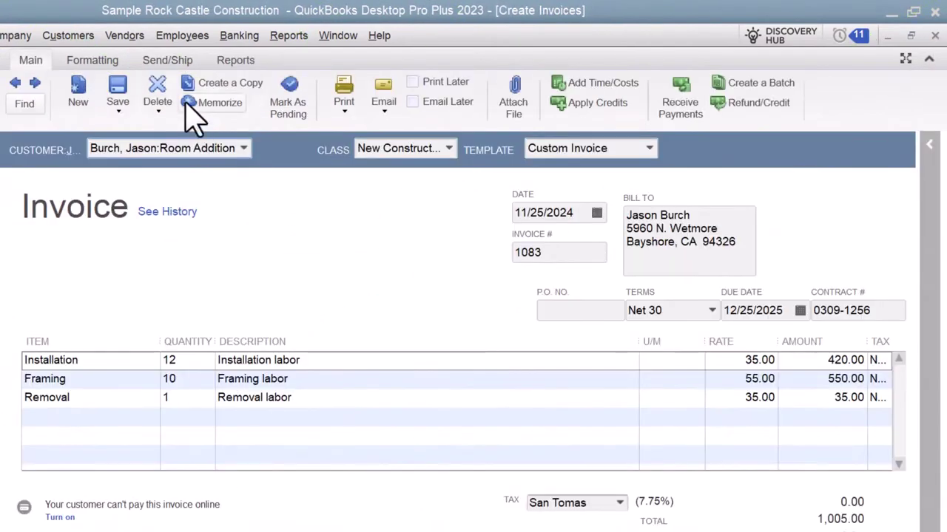
View the transaction journal of the invoice dated 11/25/2024, and close both the report and the invoice.
{"action": "left_click", "coordinate": [230, 62]}
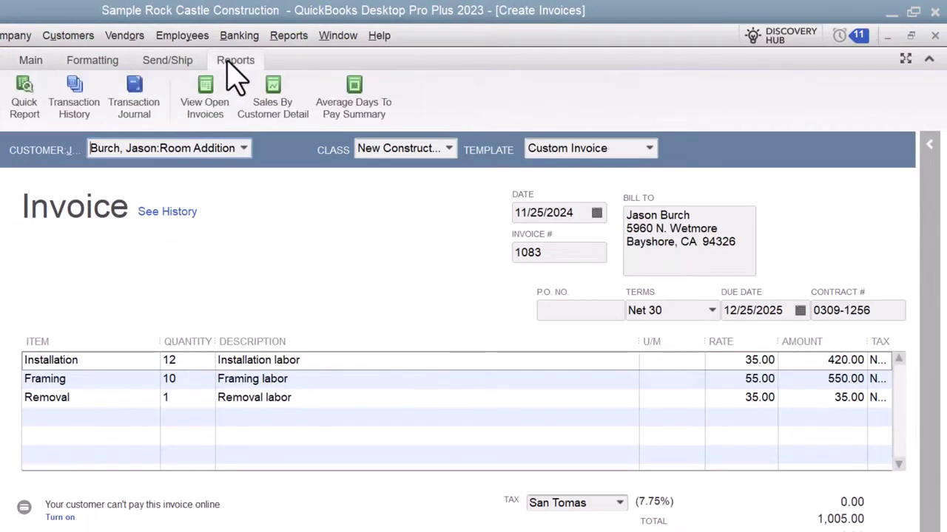
{"action": "left_click", "coordinate": [131, 103]}
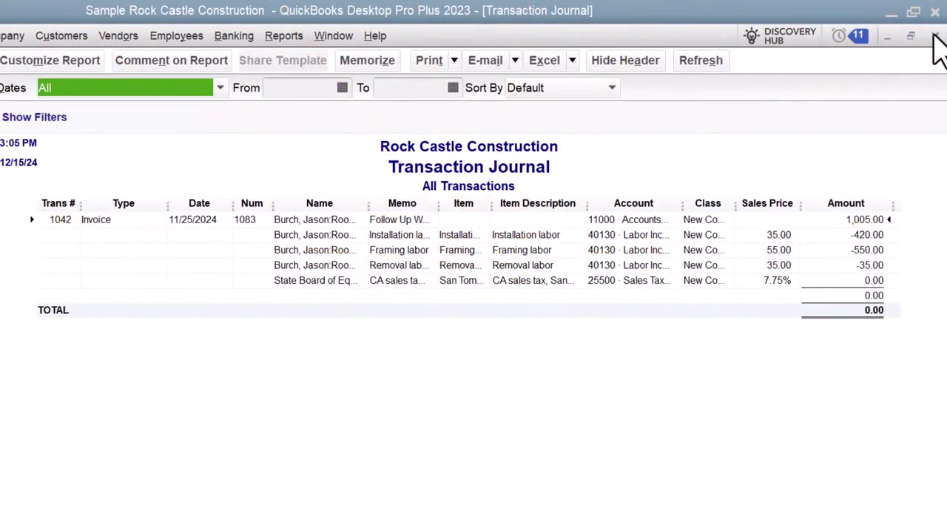
{"action": "left_click", "coordinate": [934, 36]}
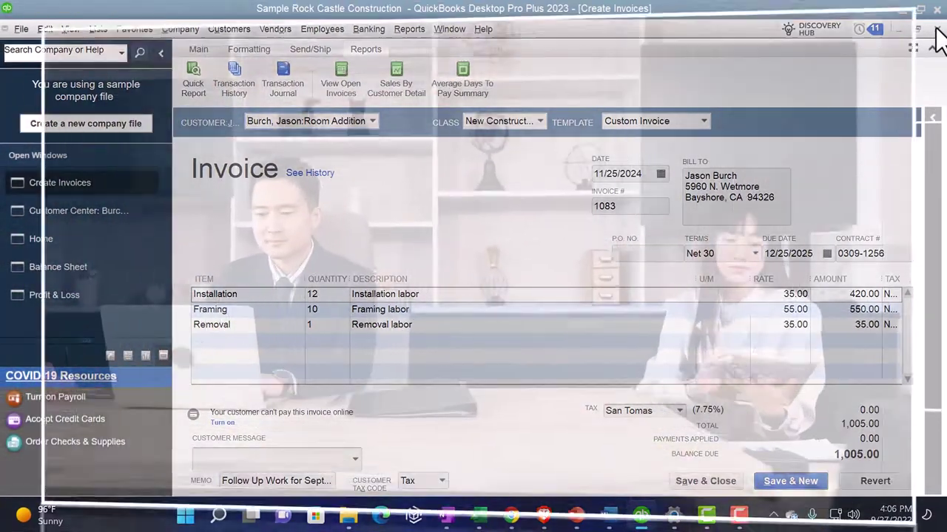
{"action": "left_click", "coordinate": [935, 31]}
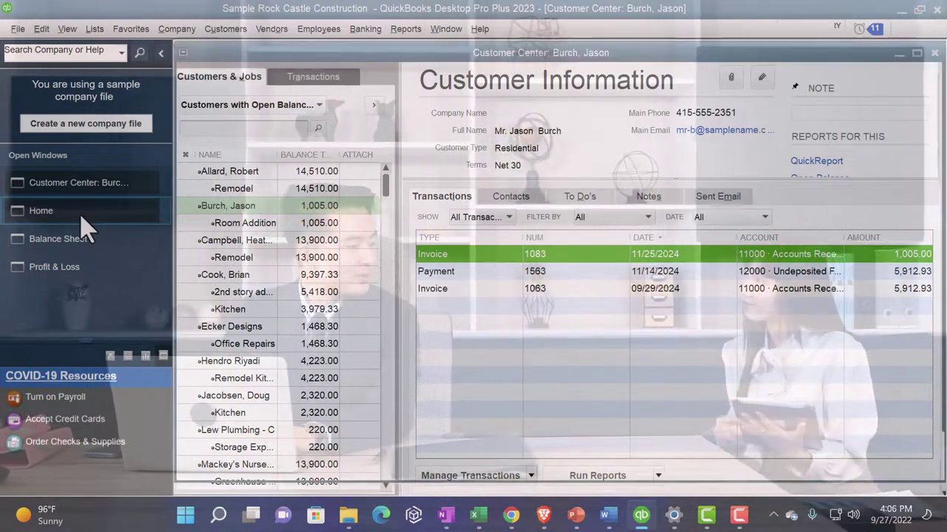
Start a new invoice from the Home page and quick-add Customer 1 as its customer.
{"action": "left_click", "coordinate": [83, 216]}
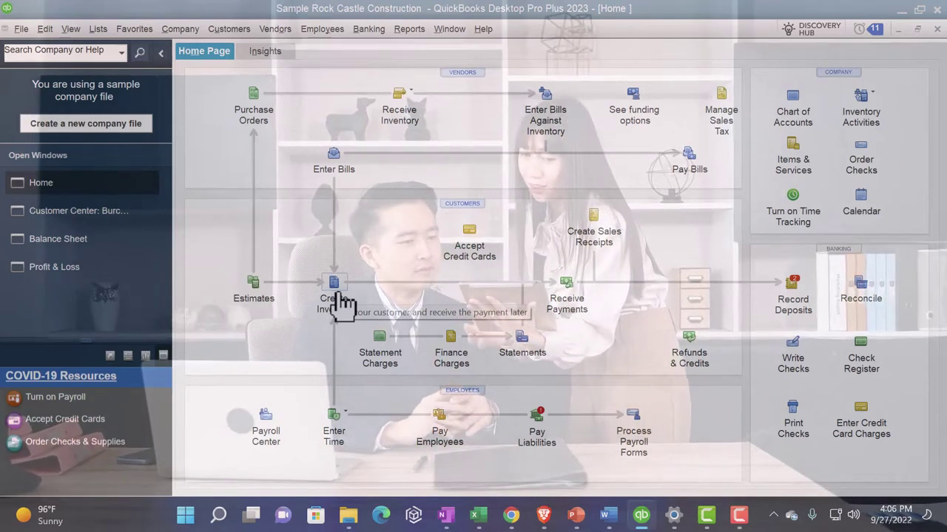
{"action": "left_click", "coordinate": [342, 303]}
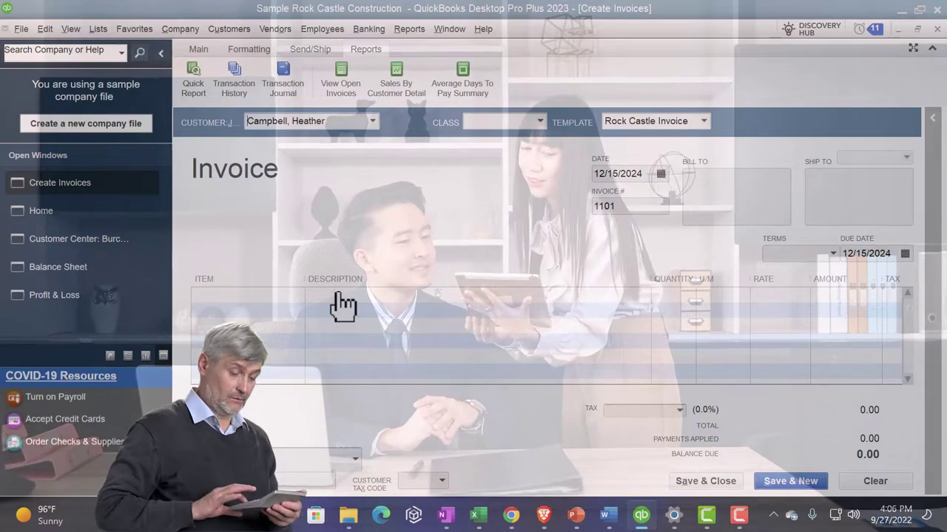
{"action": "type", "text": "Customer 1"}
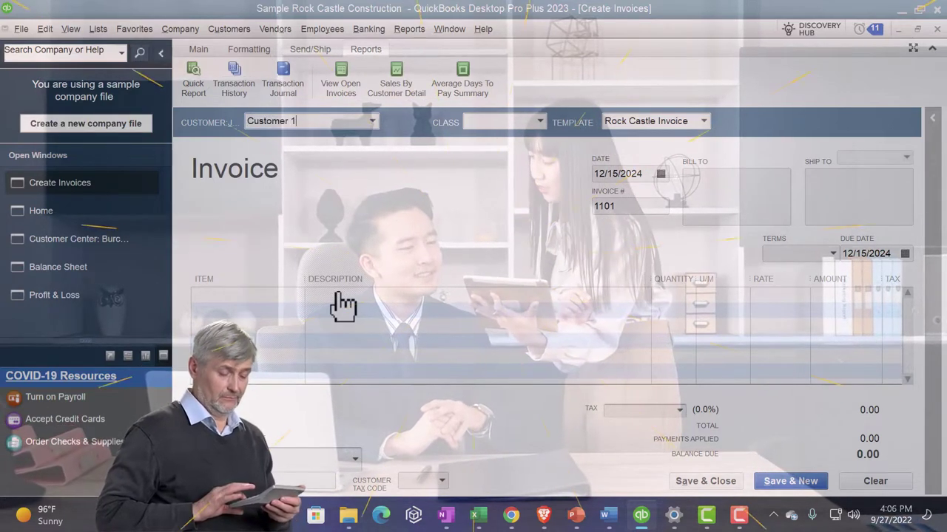
{"action": "key", "text": "Tab"}
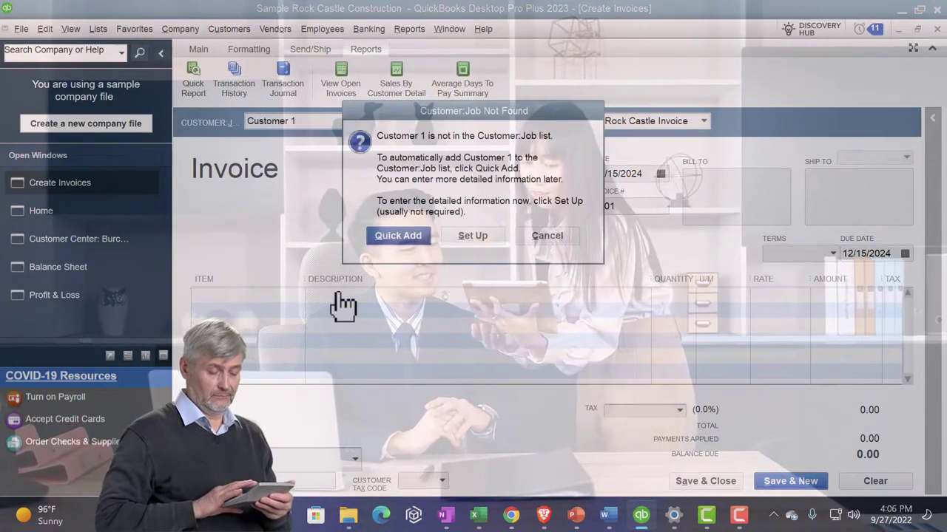
{"action": "left_click", "coordinate": [376, 237]}
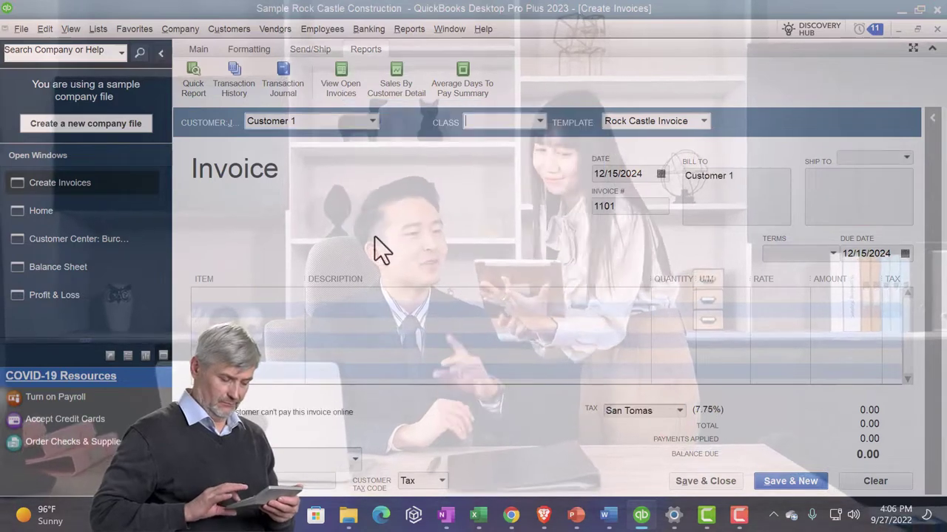
Set the invoice date to 02/25/2025, keeping the Rock Castle Invoice template and leaving class and terms blank.
{"action": "key", "text": "Tab"}
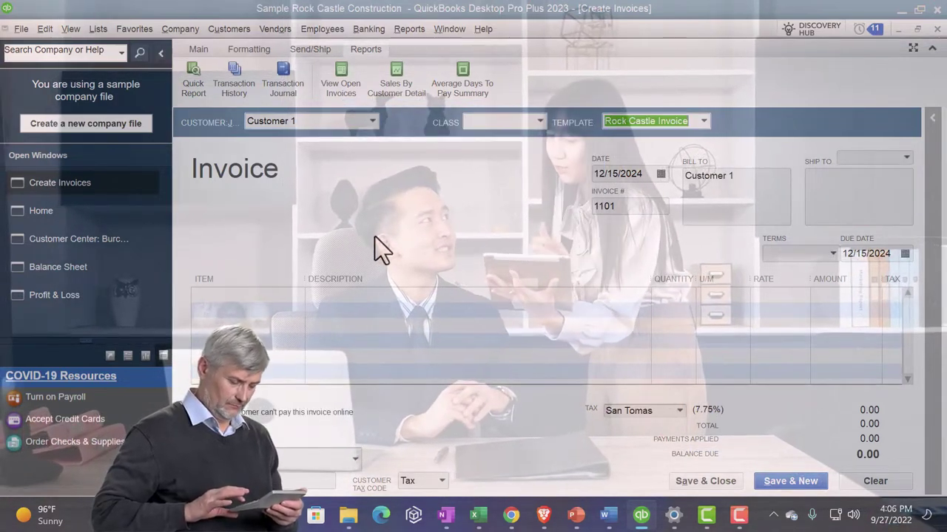
{"action": "key", "text": "Tab"}
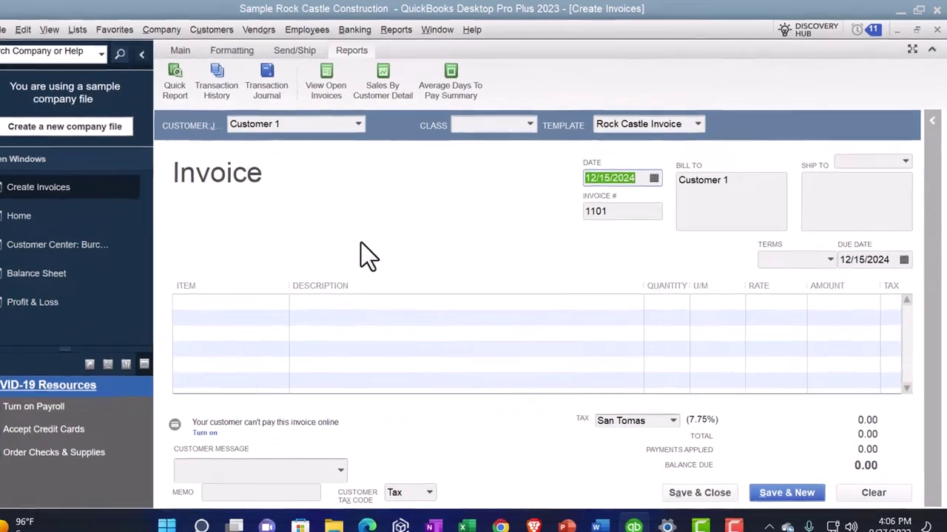
{"action": "type", "text": "02"}
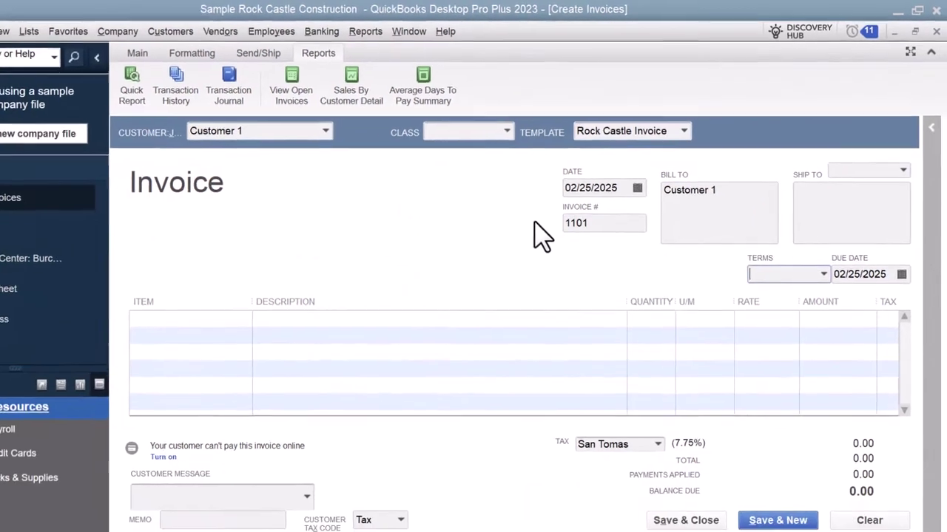
{"action": "key", "text": "Tab"}
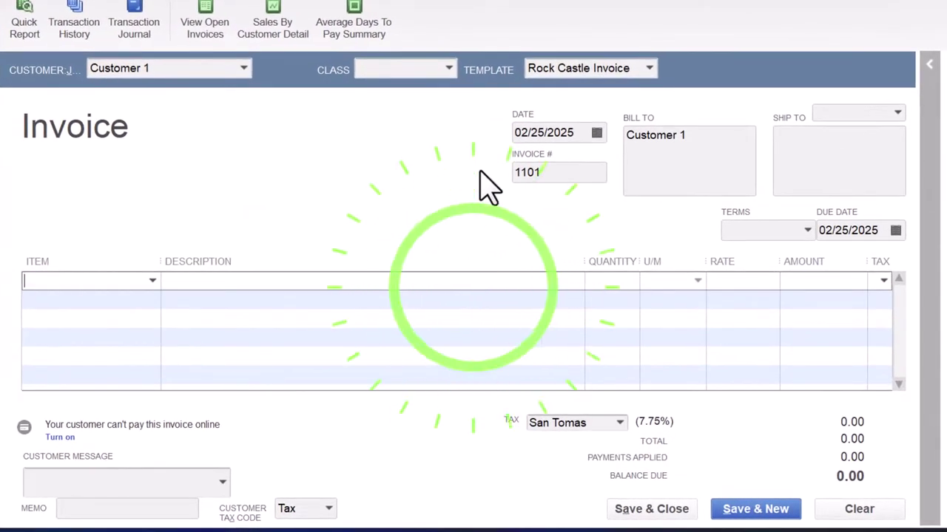
Enter Item 2 on the invoice's first line and add it as a new item of type Inventory Part.
{"action": "type", "text": "Item 2"}
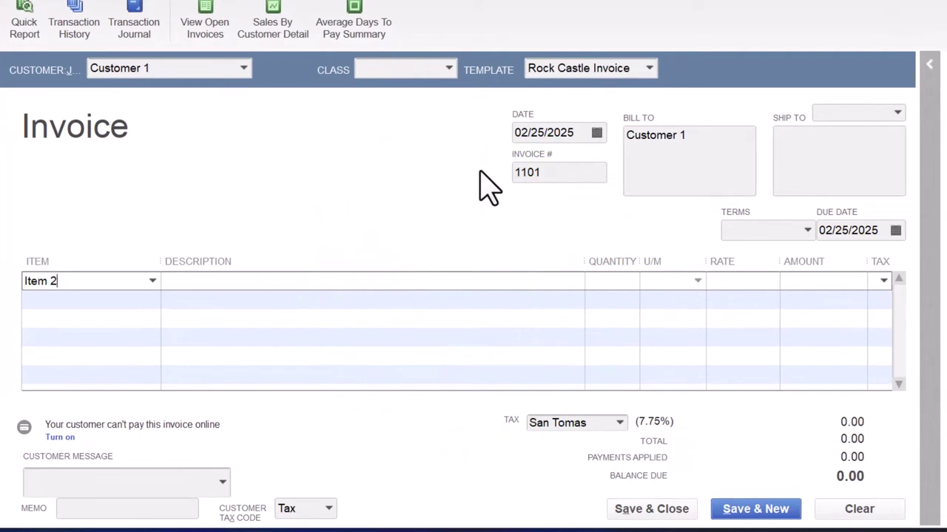
{"action": "key", "text": "Tab"}
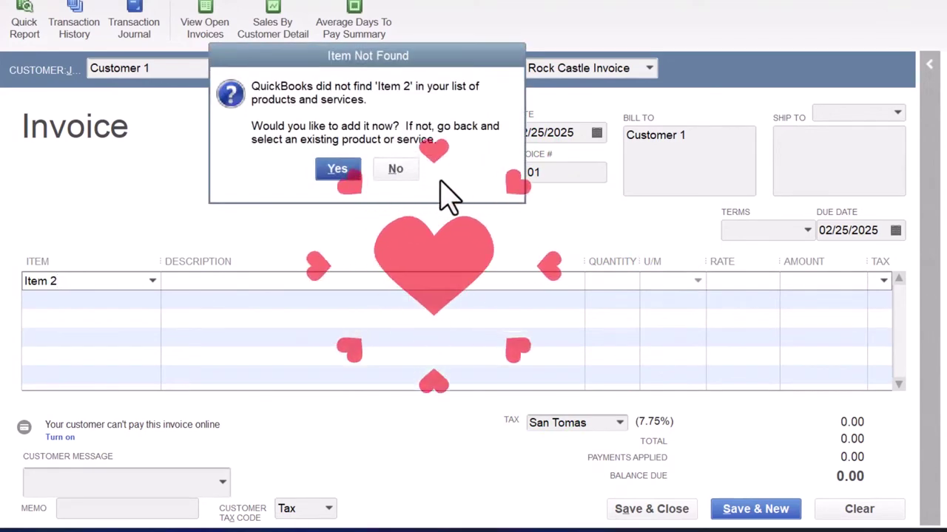
{"action": "left_click", "coordinate": [343, 172]}
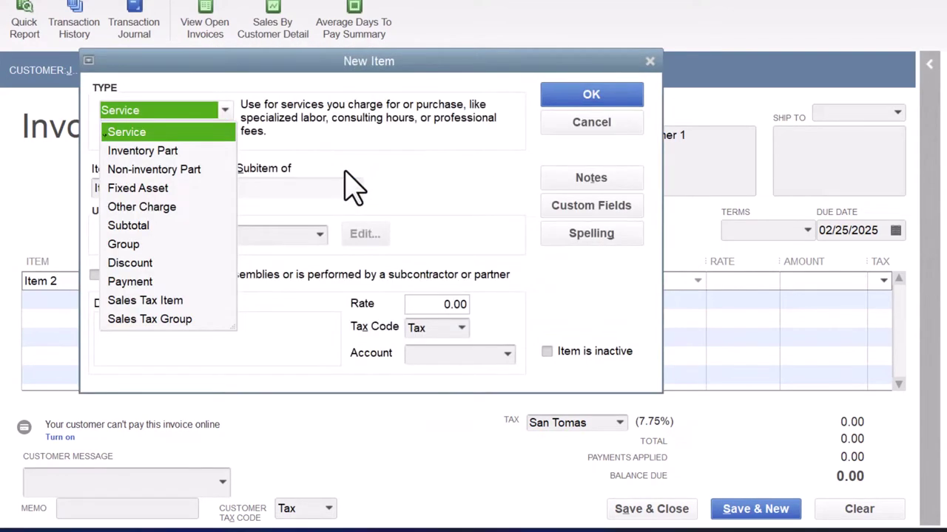
{"action": "left_click", "coordinate": [154, 156]}
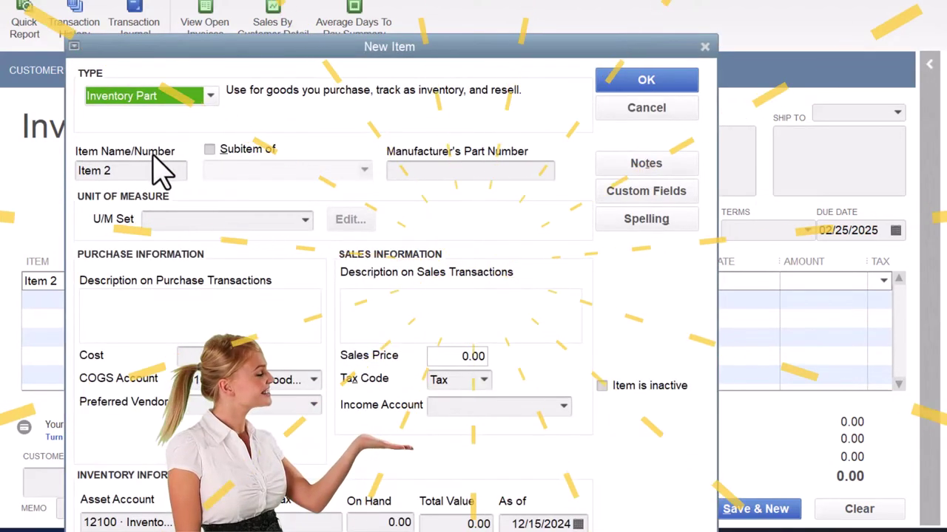
{"action": "left_click_drag", "start_coordinate": [319, 51], "coordinate": [318, 3]}
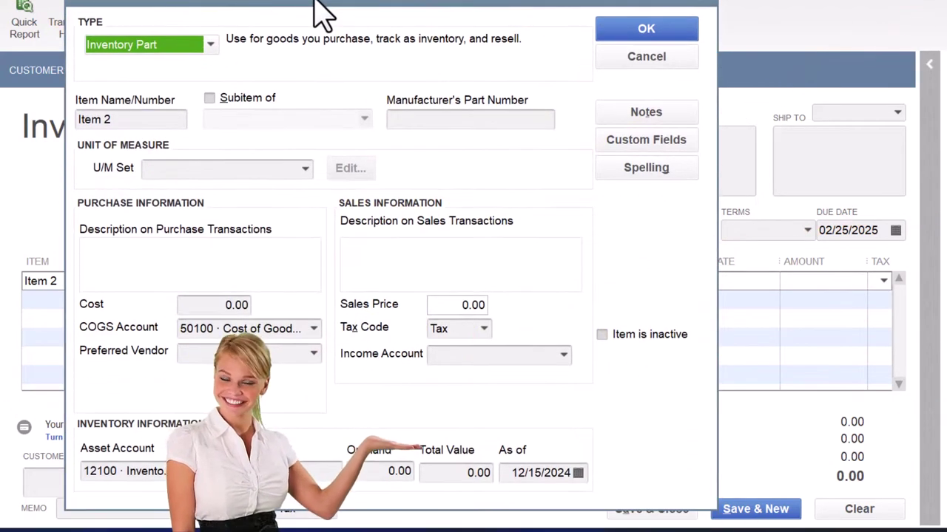
Copy the item name Item 2 into both the purchase and sales transaction descriptions.
{"action": "key", "text": "Tab"}
{"action": "key", "text": "ctrl+c"}
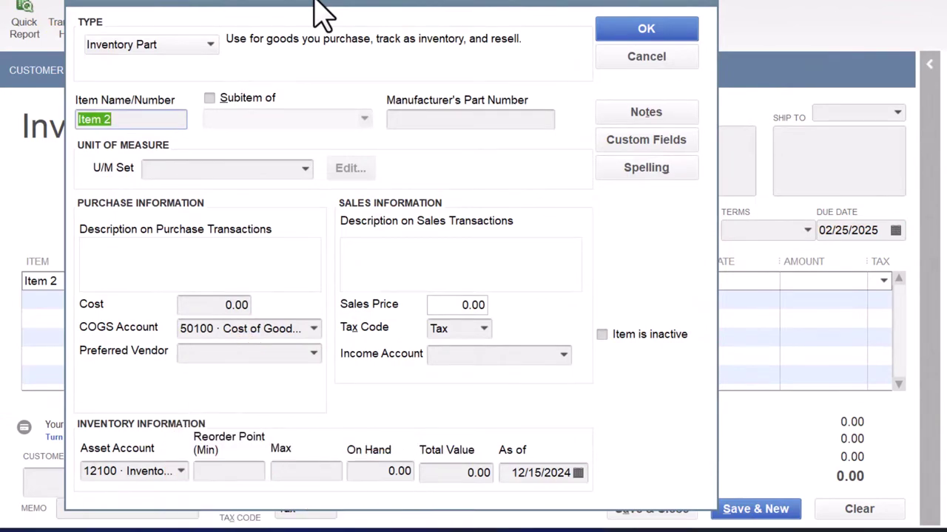
{"action": "key", "text": "Tab"}
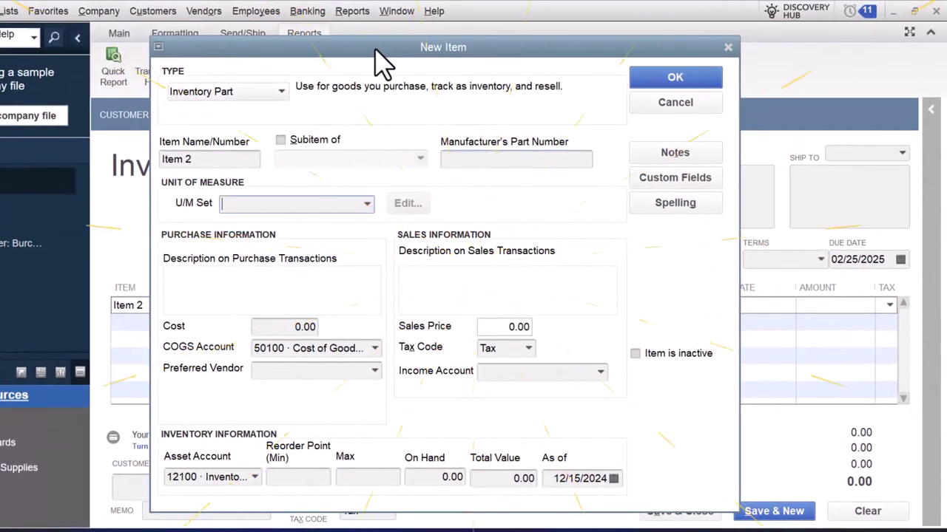
{"action": "key", "text": "Tab"}
{"action": "key", "text": "Tab"}
{"action": "key", "text": "Tab"}
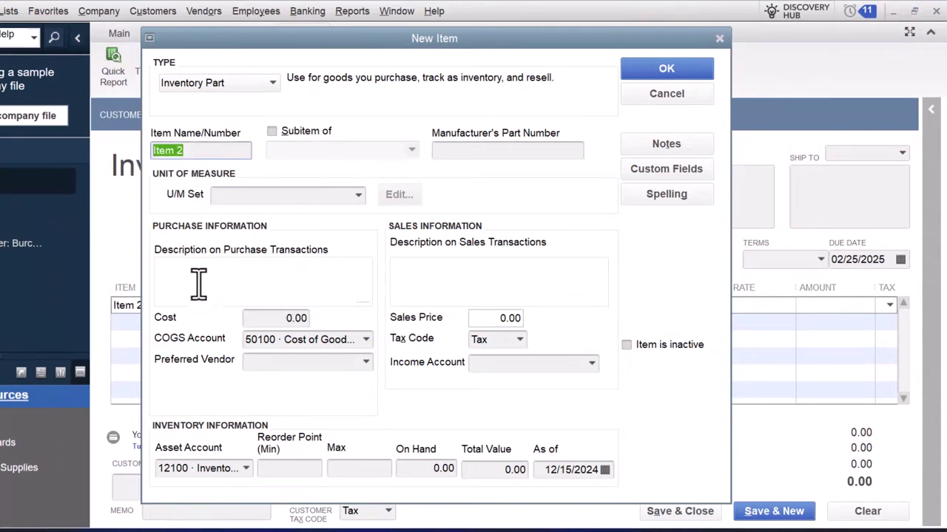
{"action": "left_click", "coordinate": [441, 273]}
{"action": "key", "text": "ctrl+v"}
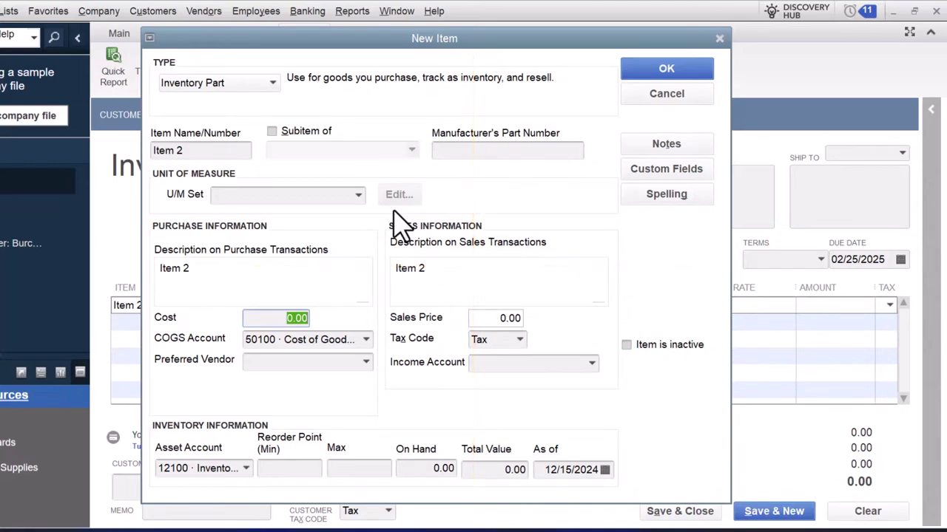
Set Item 2's cost to 8,000.00 and keep 50100 · Cost of Goods Sold as its COGS account.
{"action": "type", "text": "8000"}
{"action": "key", "text": "Tab"}
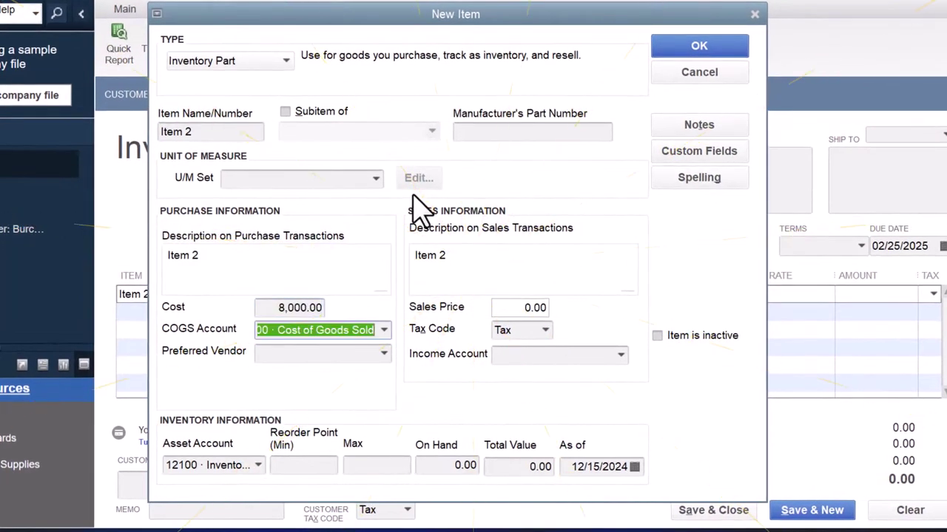
{"action": "left_click", "coordinate": [383, 330]}
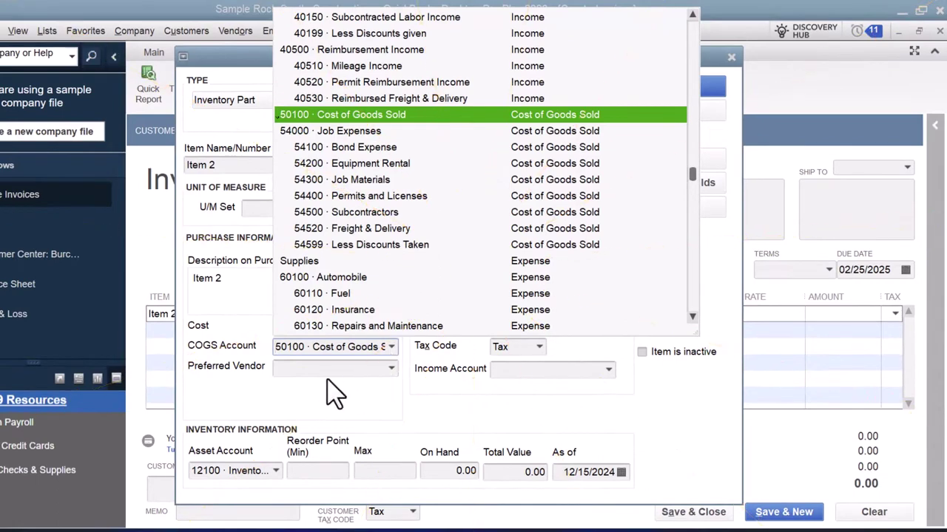
{"action": "left_click", "coordinate": [241, 399]}
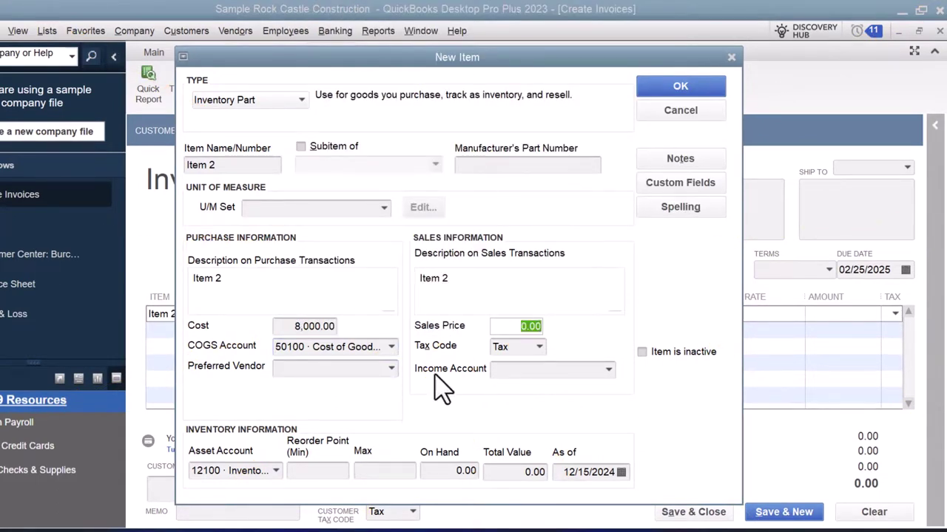
Set Item 2's sales price to 10,000.00, assign a newly created income account named Income, and save the item to the invoice.
{"action": "type", "text": "10,000"}
{"action": "key", "text": "Tab"}
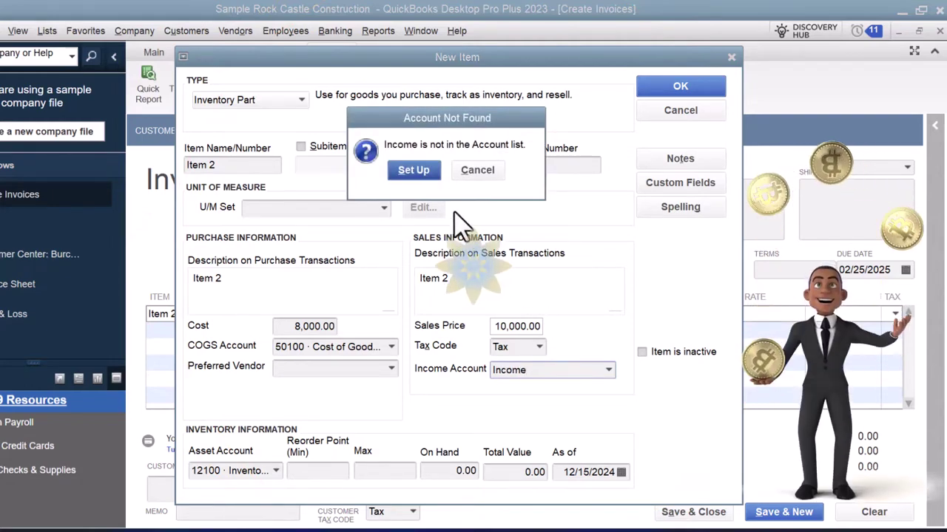
{"action": "left_click", "coordinate": [405, 172]}
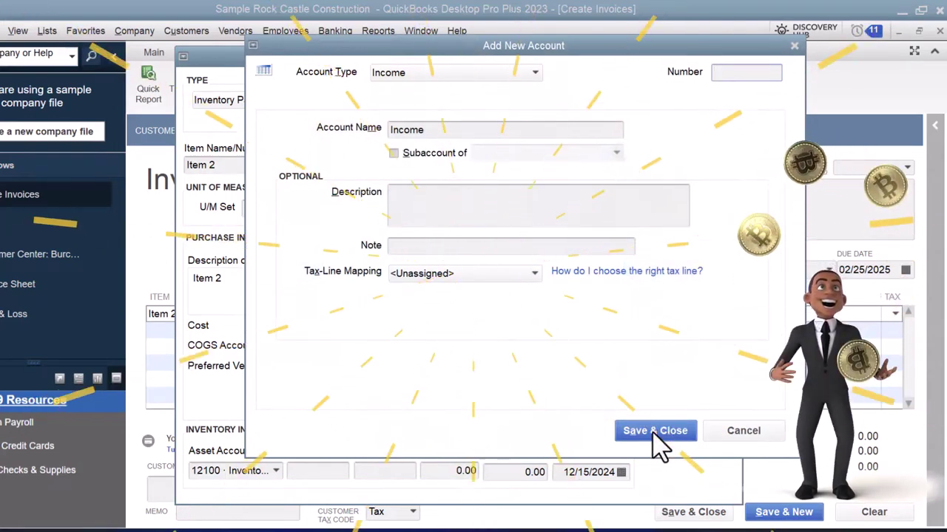
{"action": "left_click", "coordinate": [655, 432]}
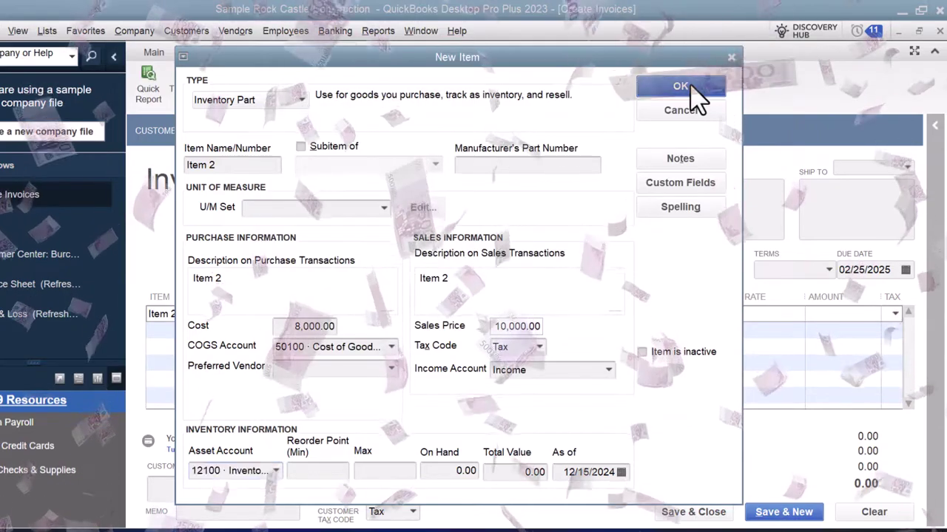
{"action": "left_click", "coordinate": [692, 87]}
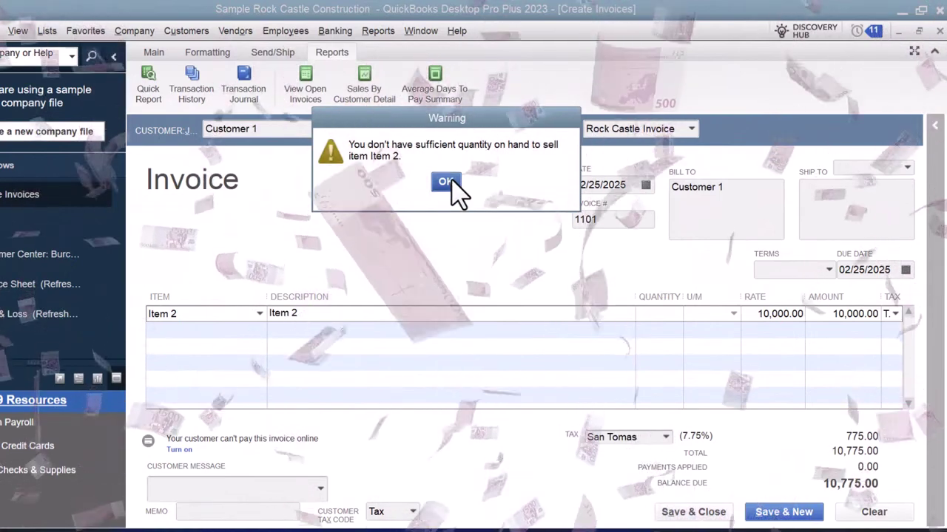
{"action": "left_click", "coordinate": [445, 182]}
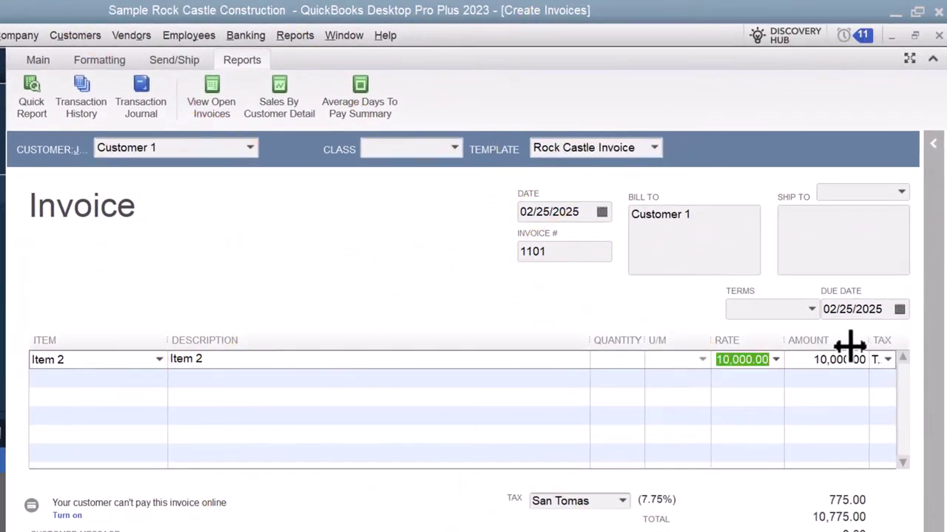
Narrow the invoice's description column to make room for the amount and tax columns, and save and close the invoice.
{"action": "left_click_drag", "start_coordinate": [575, 344], "coordinate": [541, 344]}
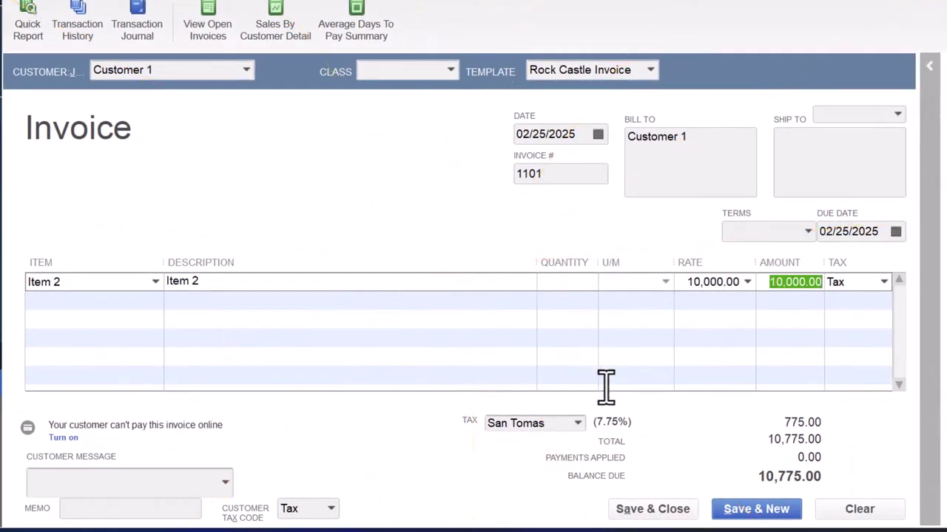
{"action": "key", "text": "Tab"}
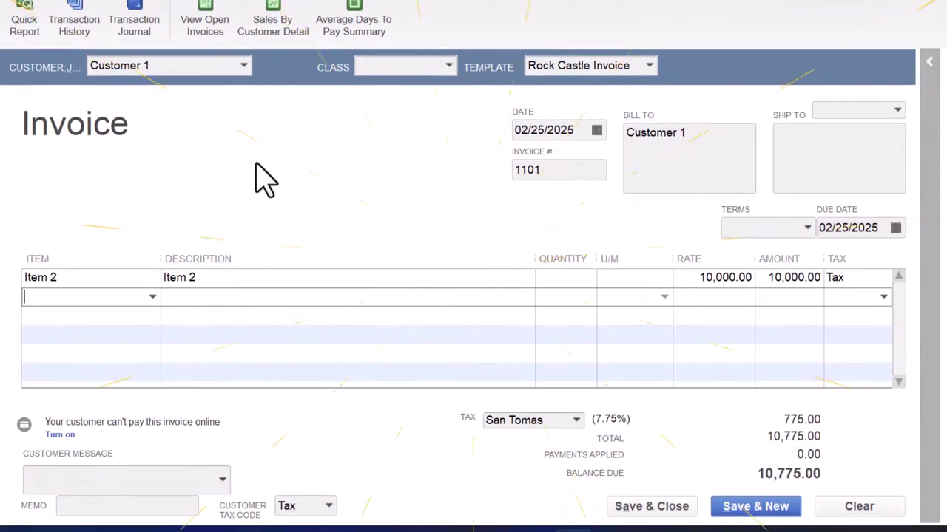
{"action": "left_click", "coordinate": [643, 510]}
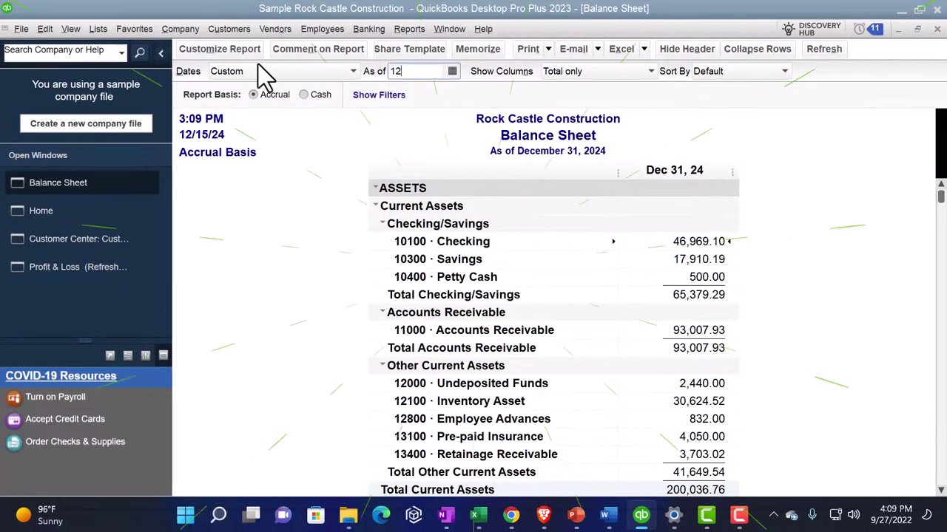
Set the Balance Sheet's as-of date to 12/31/2025.
{"action": "type", "text": "12/31/2025"}
{"action": "key", "text": "Tab"}
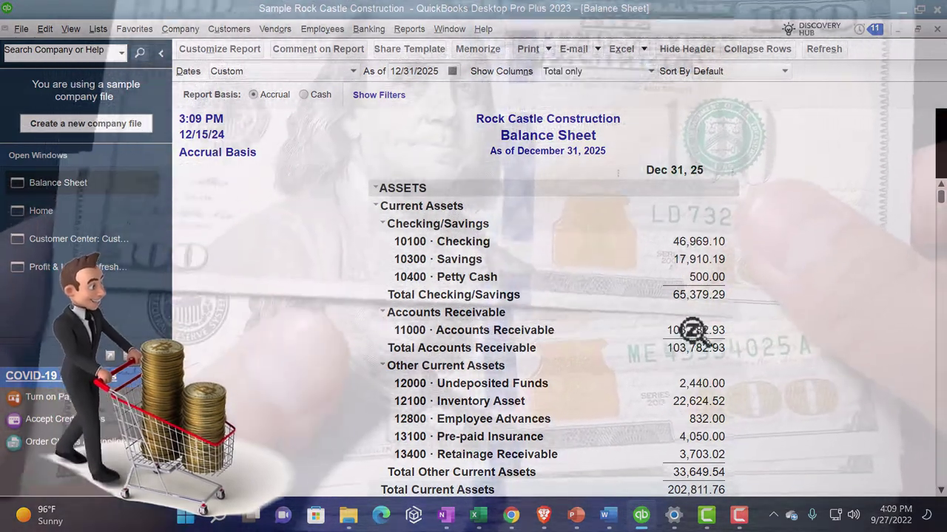
Drill into the Balance Sheet's Accounts Receivable, list its transactions from 01/01/2025, and open Customer 1's 02/25/2025 invoice.
{"action": "double_click", "coordinate": [692, 330]}
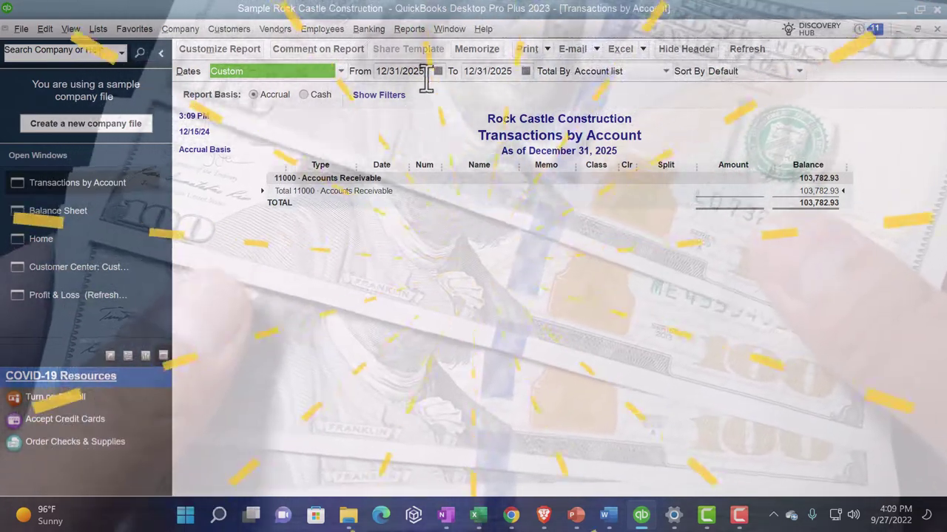
{"action": "key", "text": "Tab"}
{"action": "type", "text": "010125"}
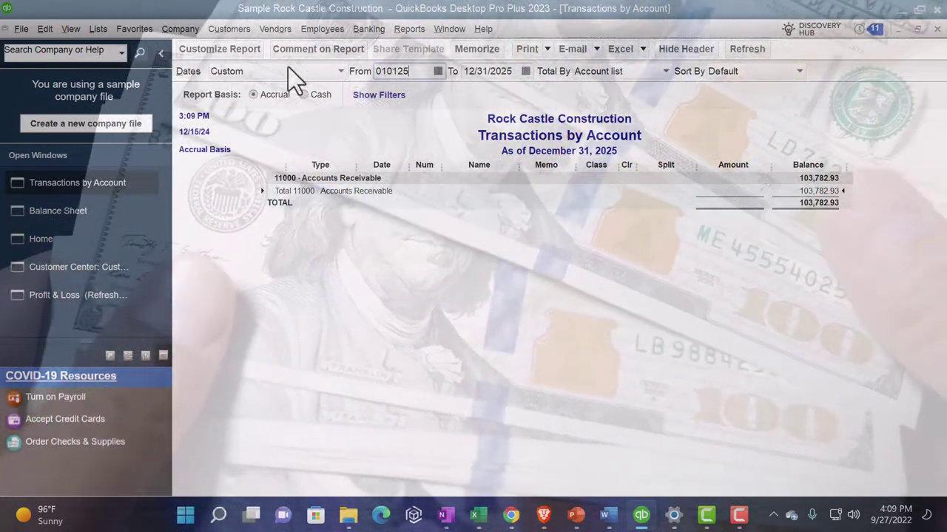
{"action": "key", "text": "Tab"}
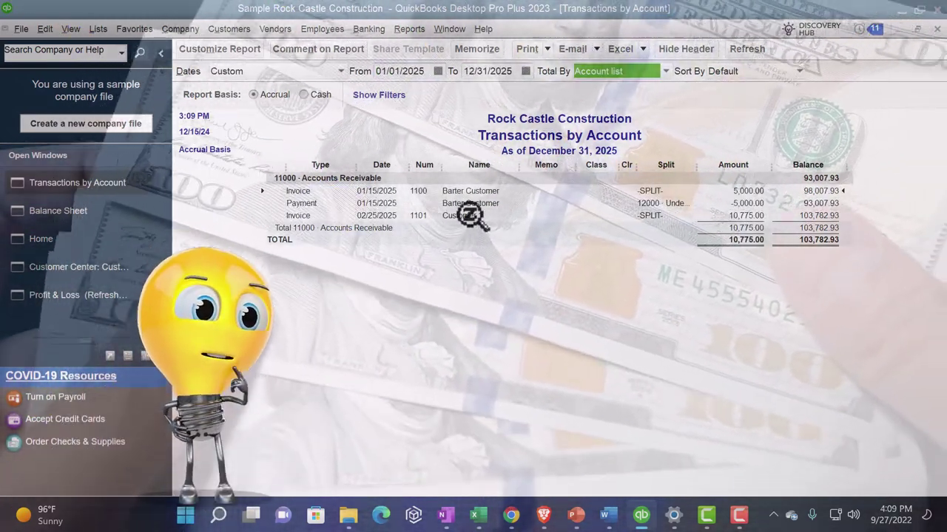
{"action": "left_click", "coordinate": [469, 215]}
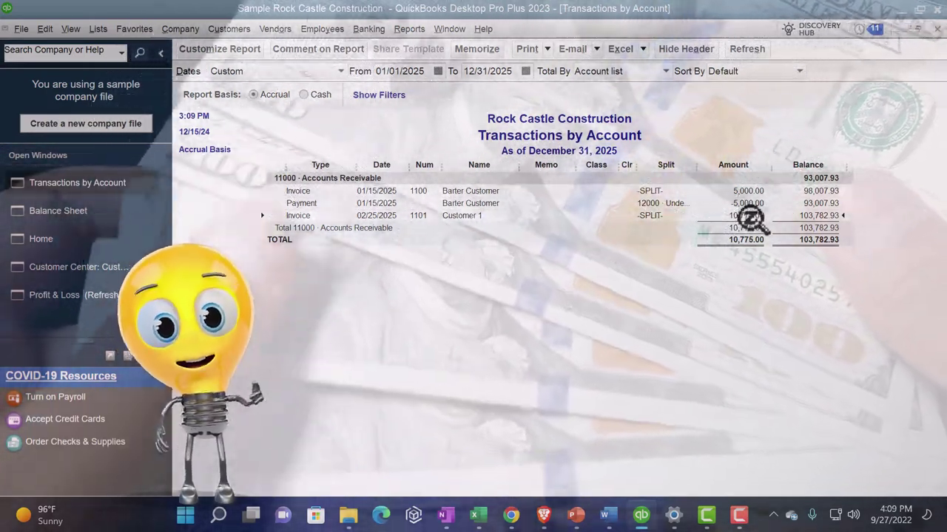
{"action": "double_click", "coordinate": [749, 219]}
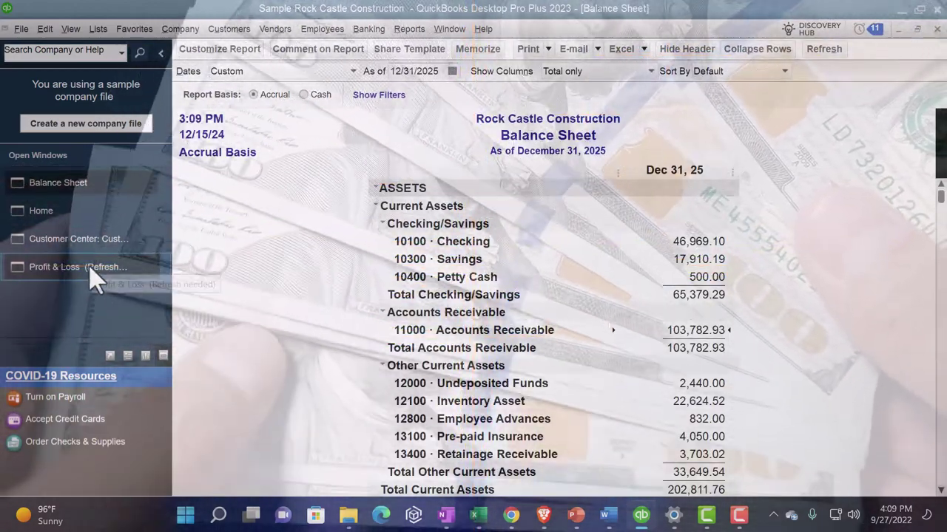
Set the Profit & Loss report's date range to 01/01/2025 through 12/31/2025.
{"action": "left_click", "coordinate": [90, 268]}
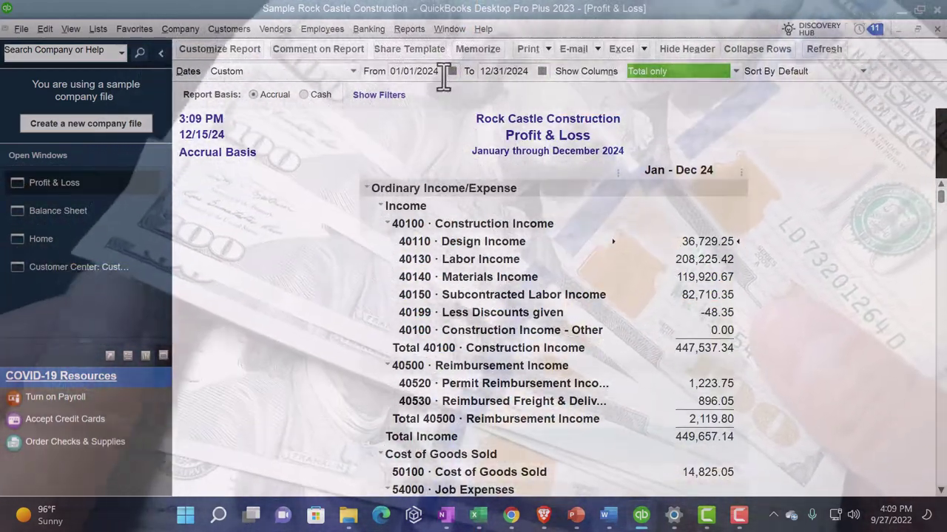
{"action": "type", "text": "010125"}
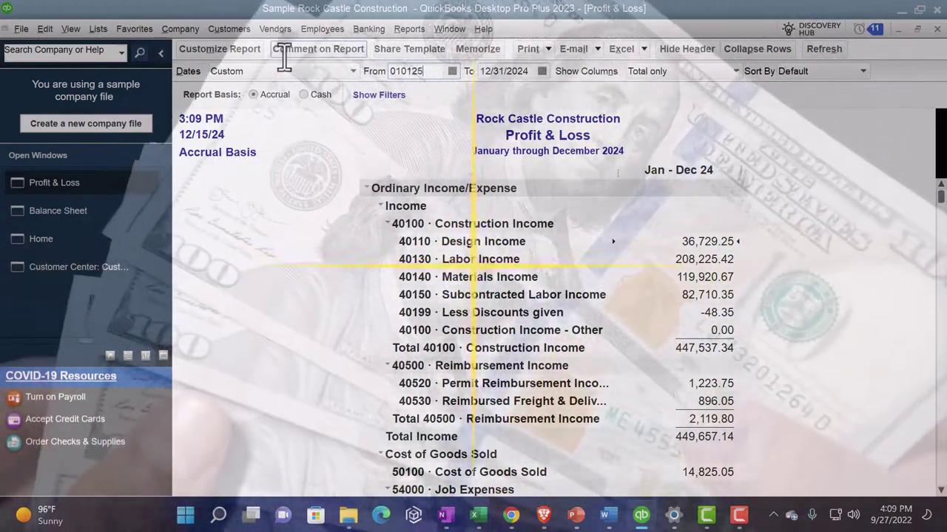
{"action": "key", "text": "Tab"}
{"action": "type", "text": "123125"}
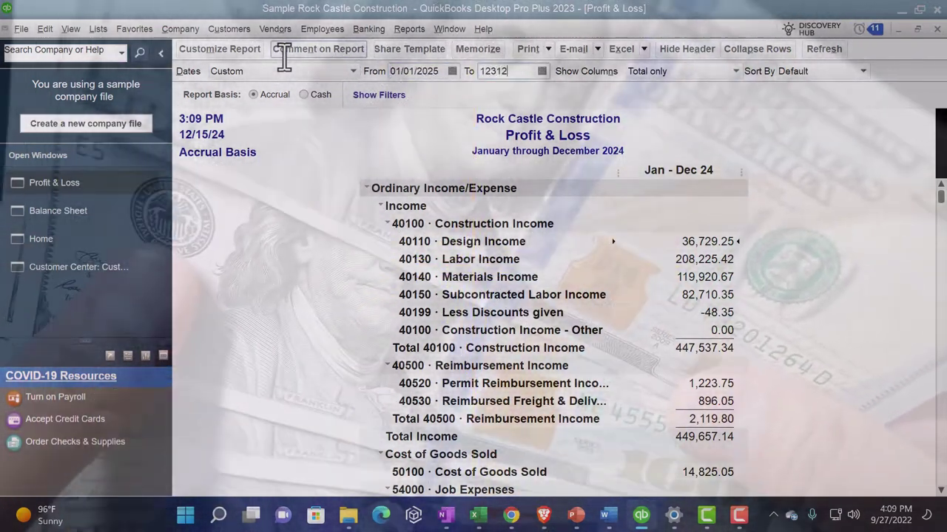
{"action": "key", "text": "Tab"}
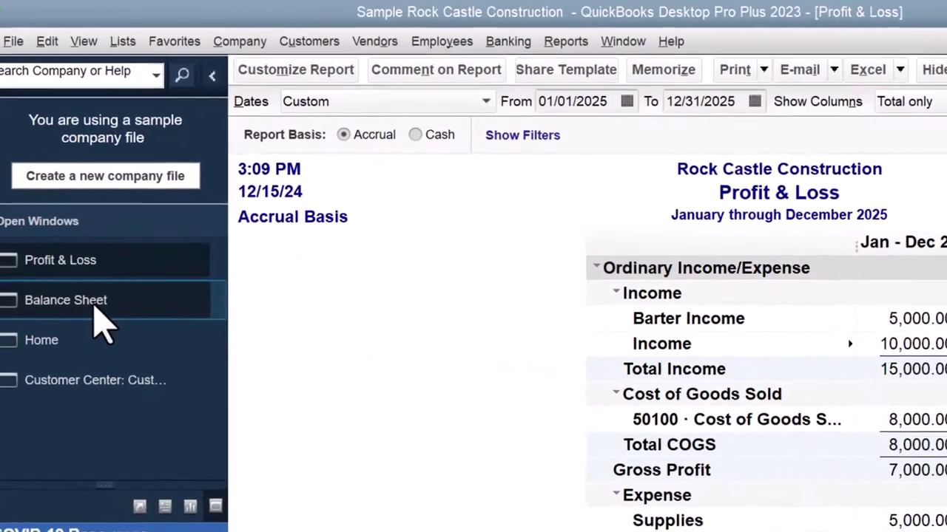
Drill into Sales Tax Payable on the Balance Sheet and review its transactions from 01/01/2025 to 12/31/2025.
{"action": "left_click", "coordinate": [96, 303]}
{"action": "scroll", "coordinate": [396, 433], "scroll_direction": "down", "scroll_amount": 8}
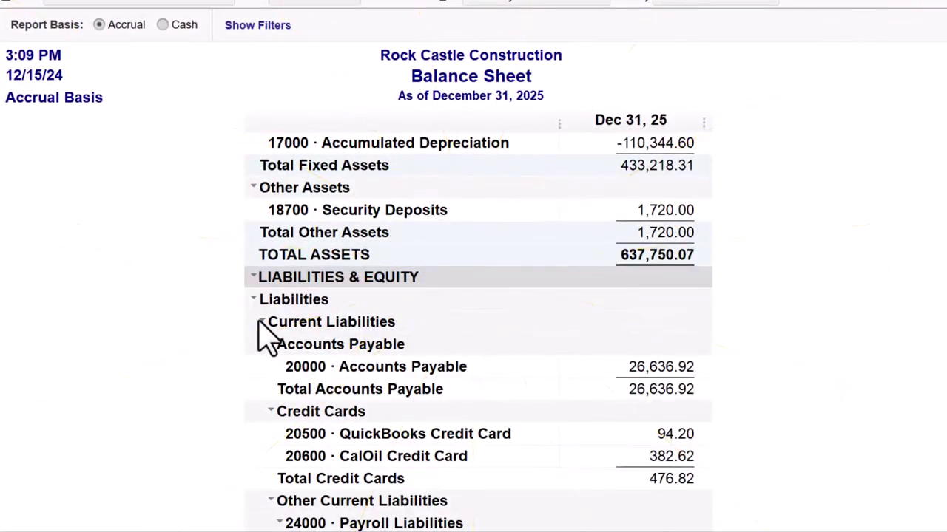
{"action": "scroll", "coordinate": [263, 336], "scroll_direction": "down", "scroll_amount": 2}
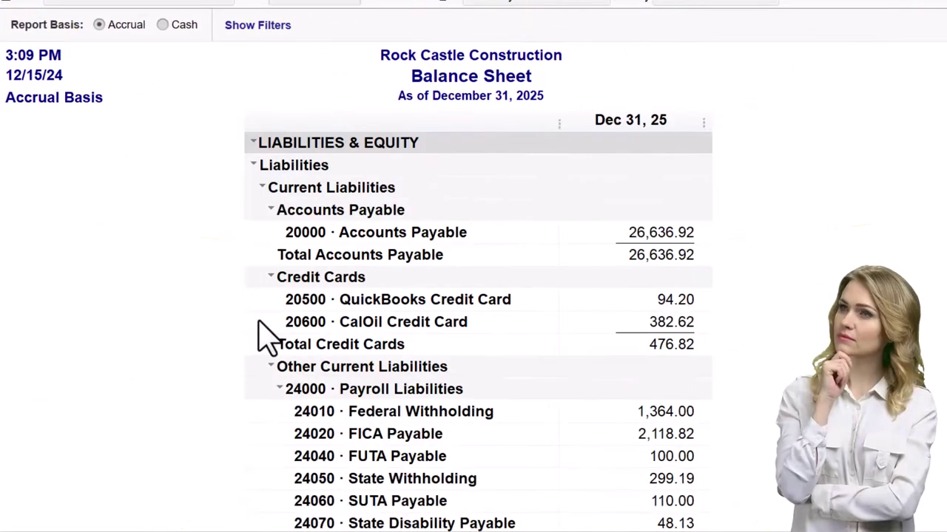
{"action": "scroll", "coordinate": [261, 341], "scroll_direction": "down", "scroll_amount": 2}
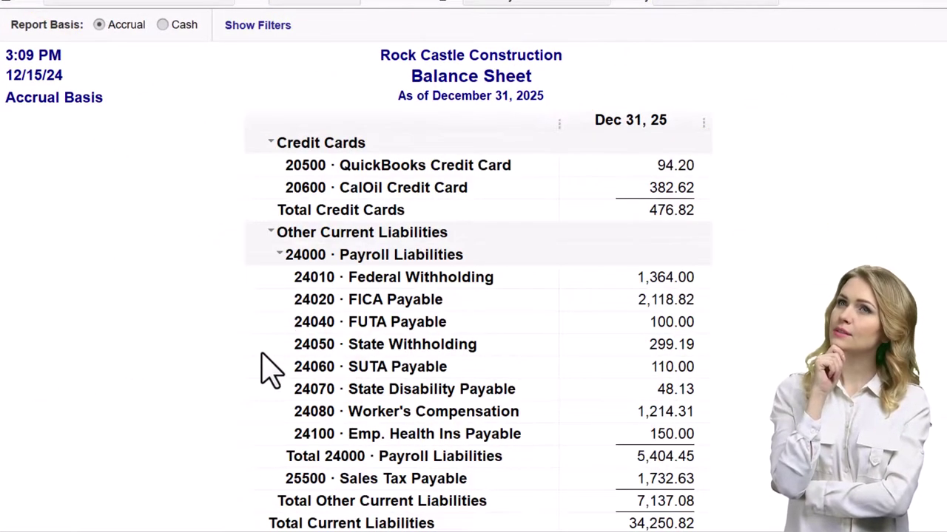
{"action": "scroll", "coordinate": [263, 355], "scroll_direction": "down", "scroll_amount": 1}
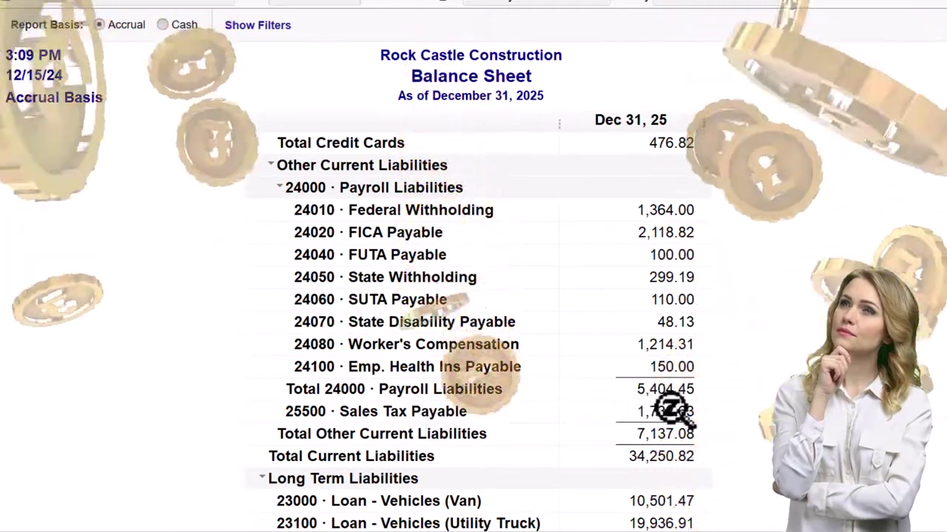
{"action": "double_click", "coordinate": [670, 409]}
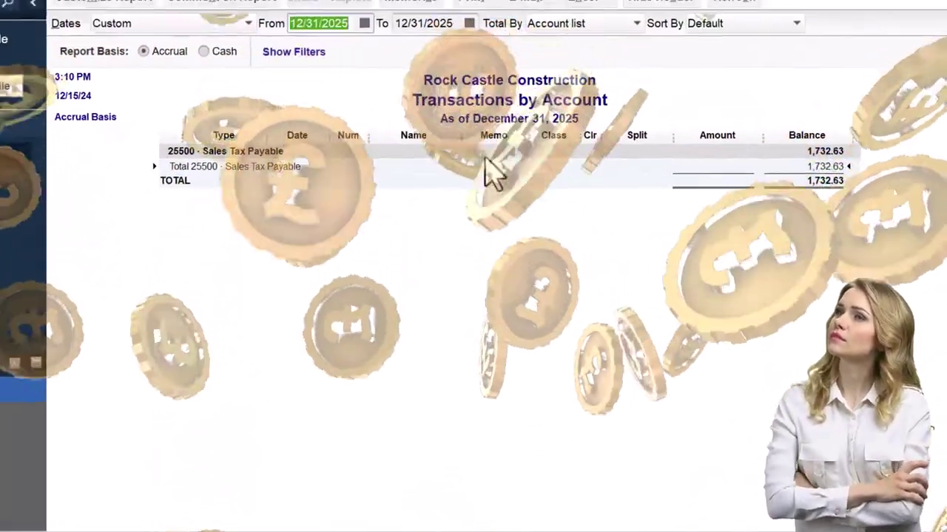
{"action": "type", "text": "01/01/2025"}
{"action": "key", "text": "Tab"}
{"action": "key", "text": "Tab"}
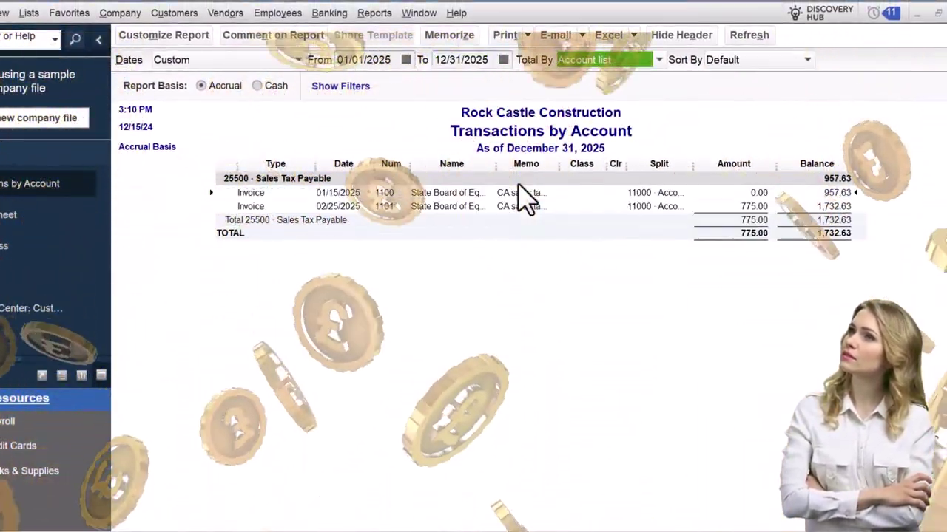
{"action": "left_click", "coordinate": [750, 237]}
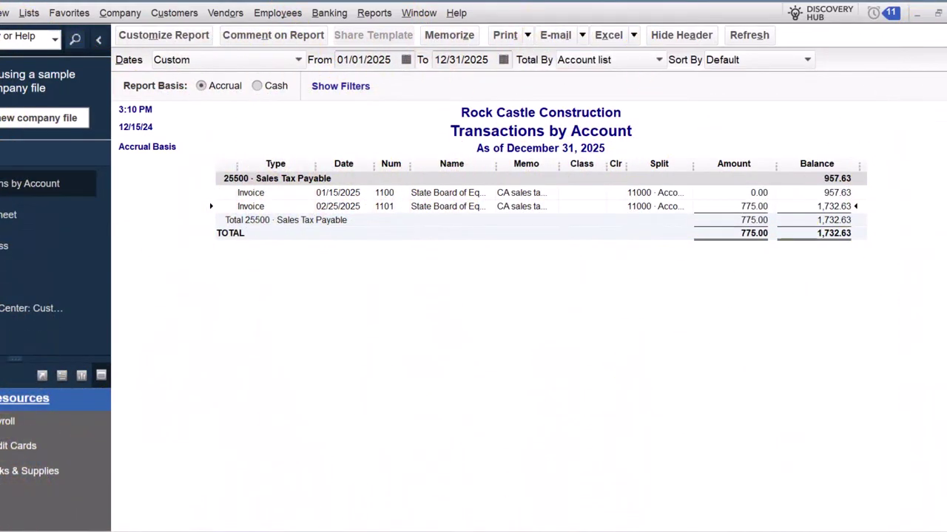
{"action": "key", "text": "Escape"}
Drill into the Balance Sheet's Inventory Asset account from 01/01/2025 and inspect the Customer 1 invoice behind the Item 2 transaction.
{"action": "scroll", "coordinate": [602, 395], "scroll_direction": "up", "scroll_amount": 12}
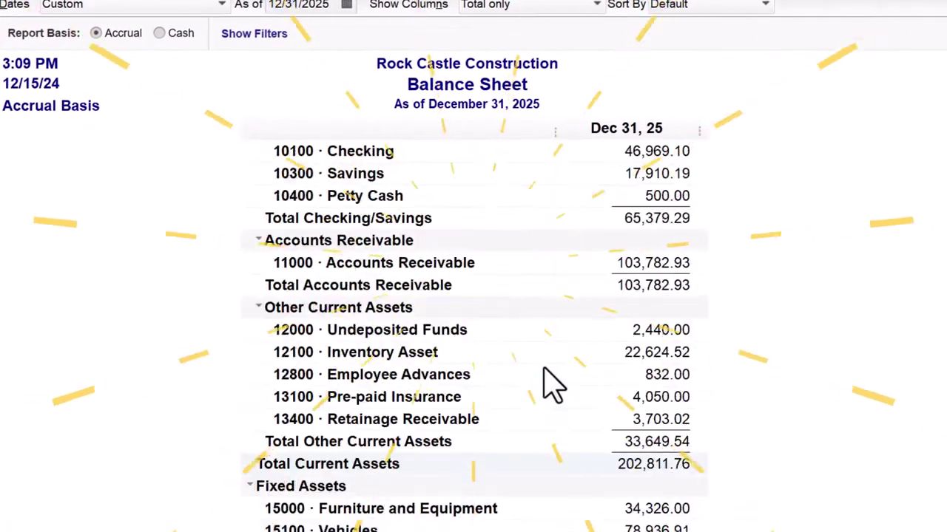
{"action": "scroll", "coordinate": [550, 385], "scroll_direction": "up", "scroll_amount": 1}
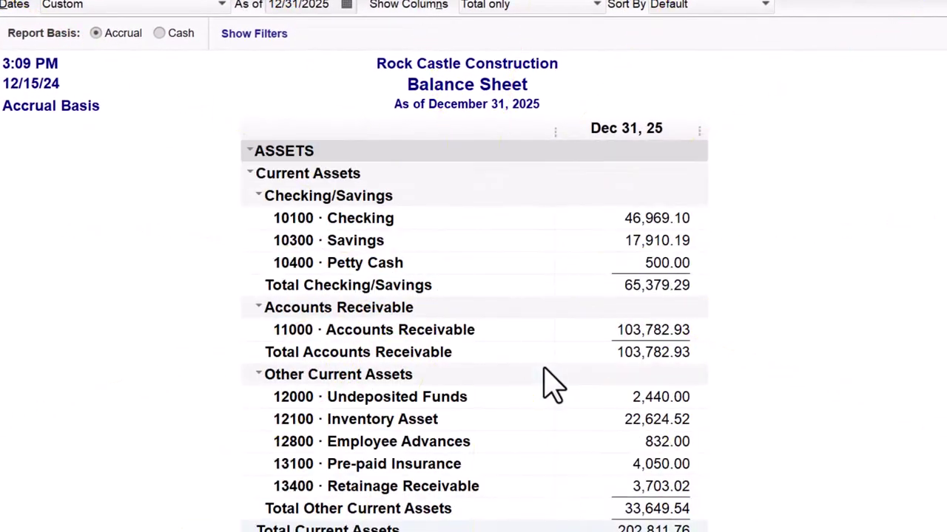
{"action": "scroll", "coordinate": [551, 385], "scroll_direction": "down", "scroll_amount": 1}
{"action": "scroll", "coordinate": [551, 384], "scroll_direction": "up", "scroll_amount": 1}
{"action": "double_click", "coordinate": [636, 419]}
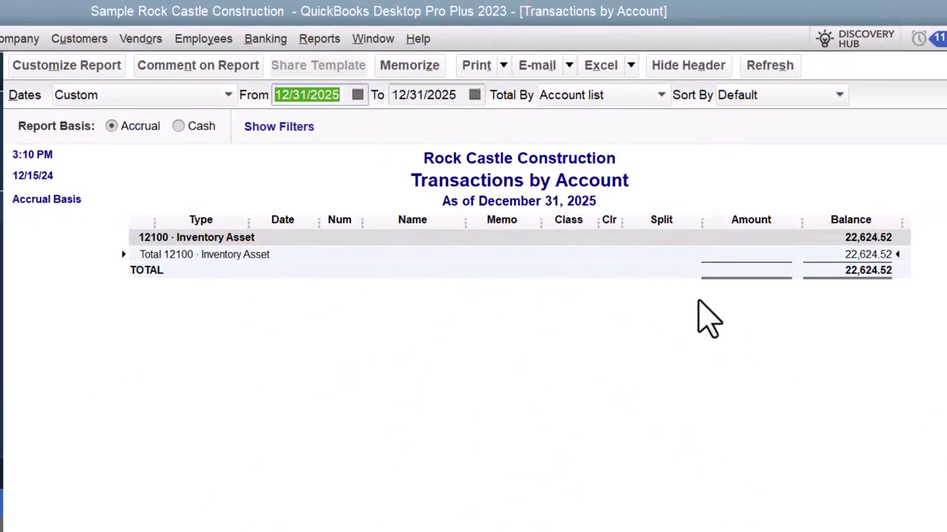
{"action": "type", "text": "0"}
{"action": "key", "text": "Tab"}
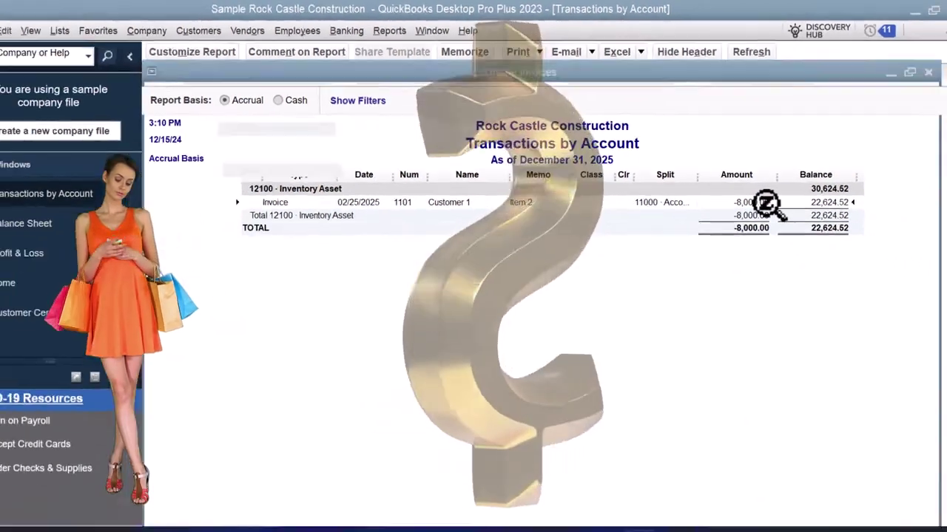
{"action": "double_click", "coordinate": [785, 250]}
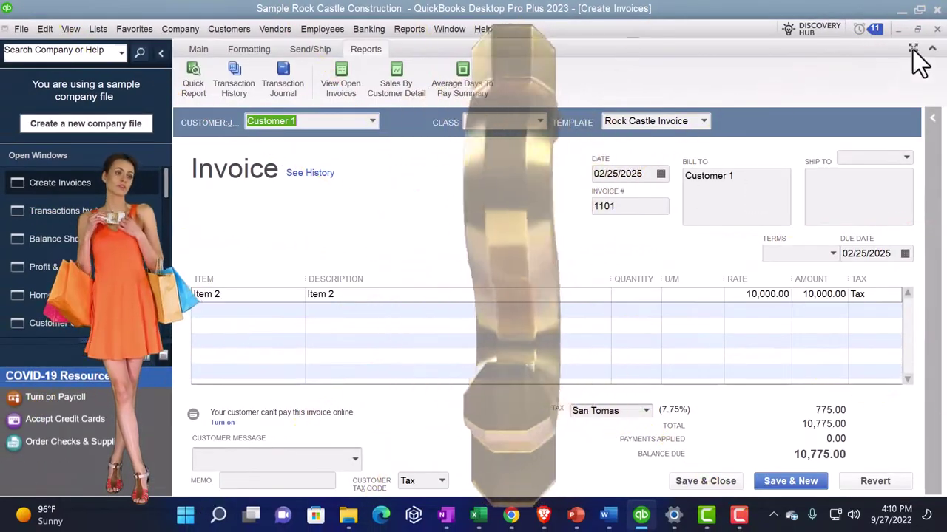
{"action": "left_click", "coordinate": [937, 29]}
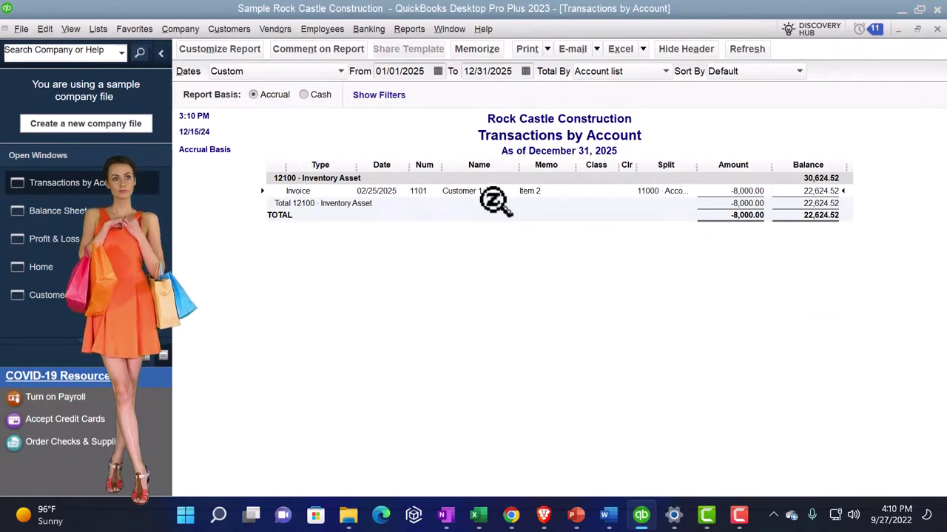
Revisit the Profit & Loss and Balance Sheet reports, and open the Inventory Valuation Summary report.
{"action": "left_click", "coordinate": [54, 239]}
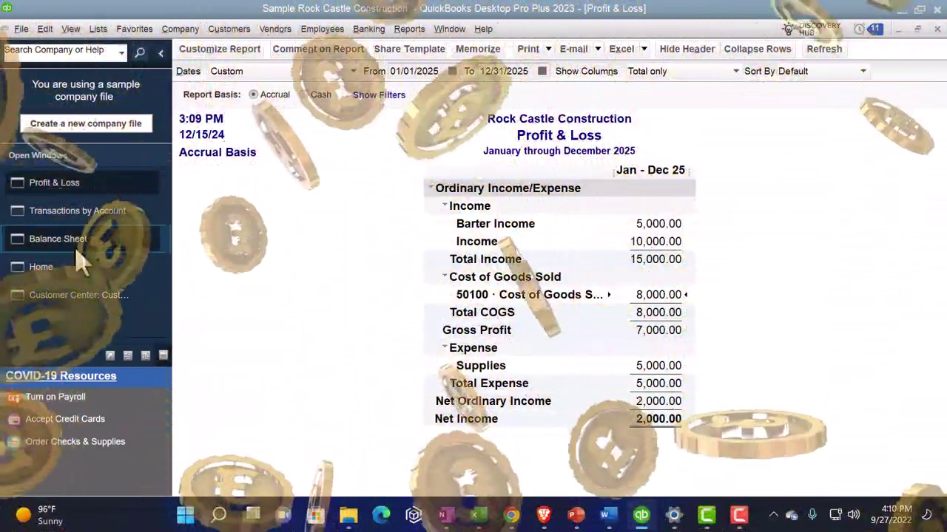
{"action": "left_click", "coordinate": [74, 240]}
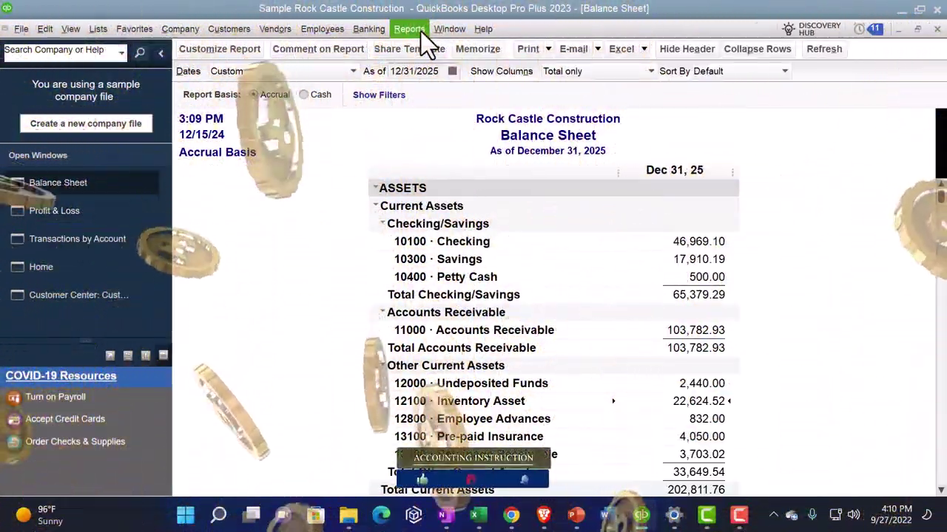
{"action": "left_click", "coordinate": [409, 29]}
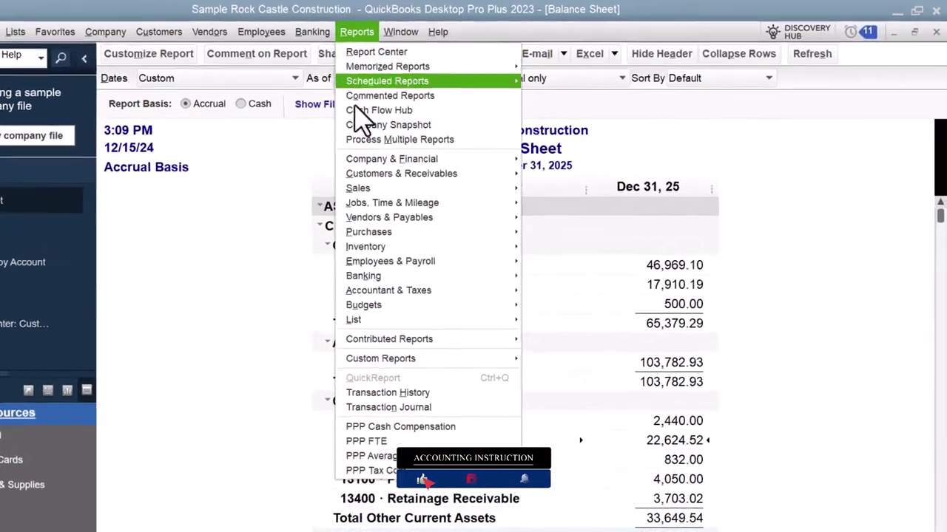
{"action": "left_click", "coordinate": [459, 275]}
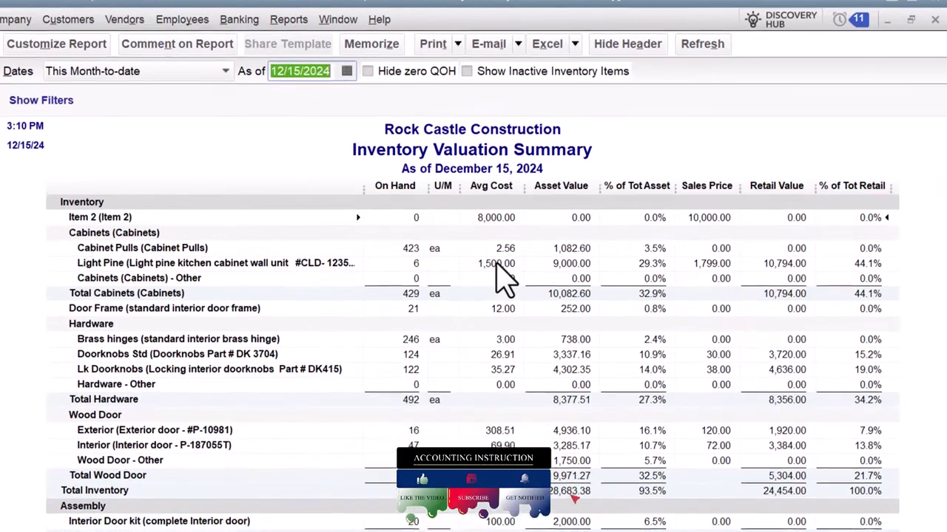
Set the Inventory Valuation Summary's as-of date to 12/31/2025, and return to the Balance Sheet.
{"action": "type", "text": "12/31/"}
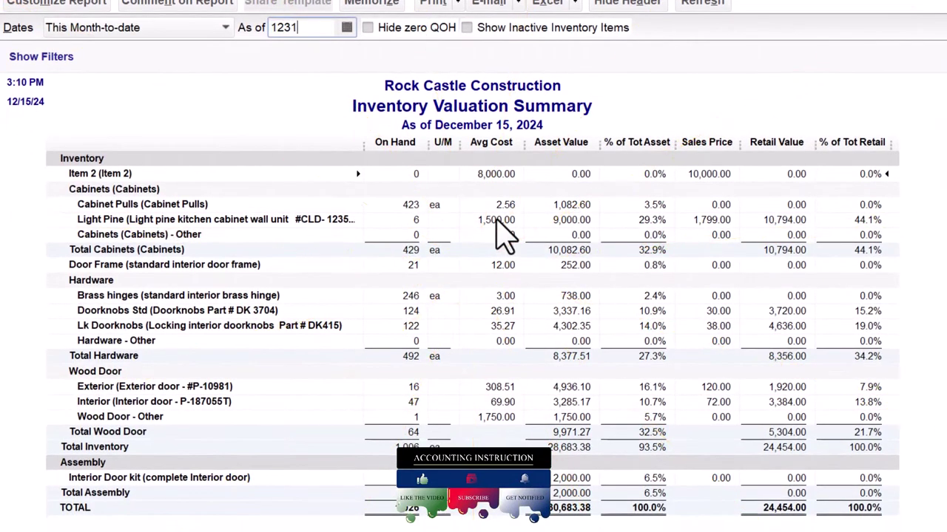
{"action": "type", "text": "2025"}
{"action": "key", "text": "Tab"}
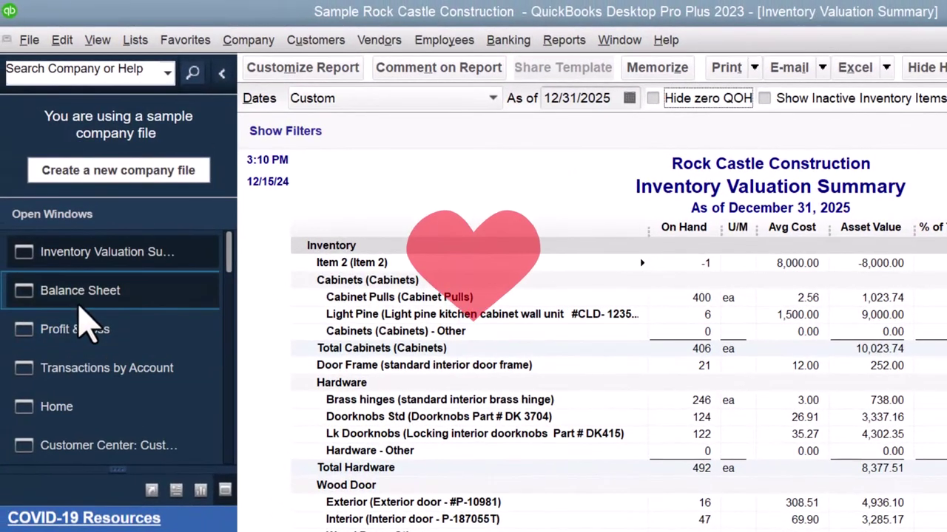
{"action": "left_click", "coordinate": [22, 299]}
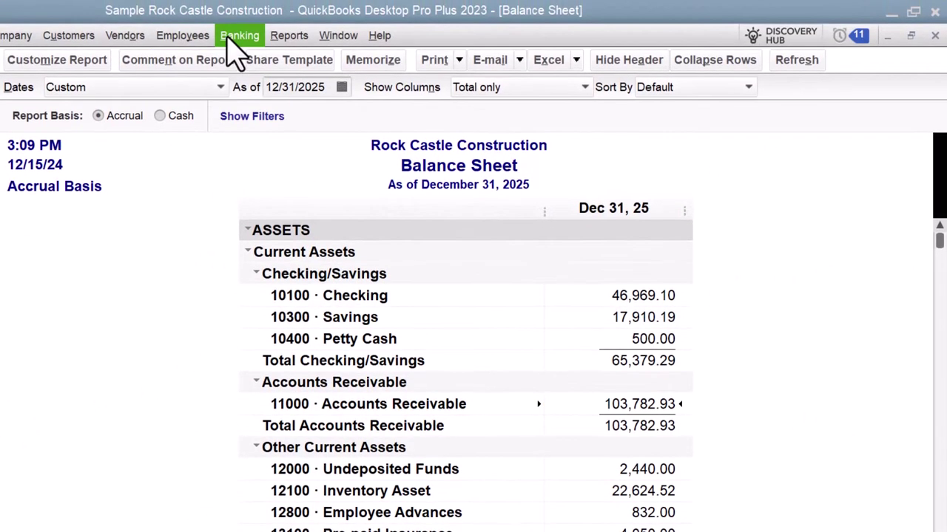
Open Customer 1's invoice from the Customer Center and display its Transaction Journal report.
{"action": "left_click", "coordinate": [83, 395]}
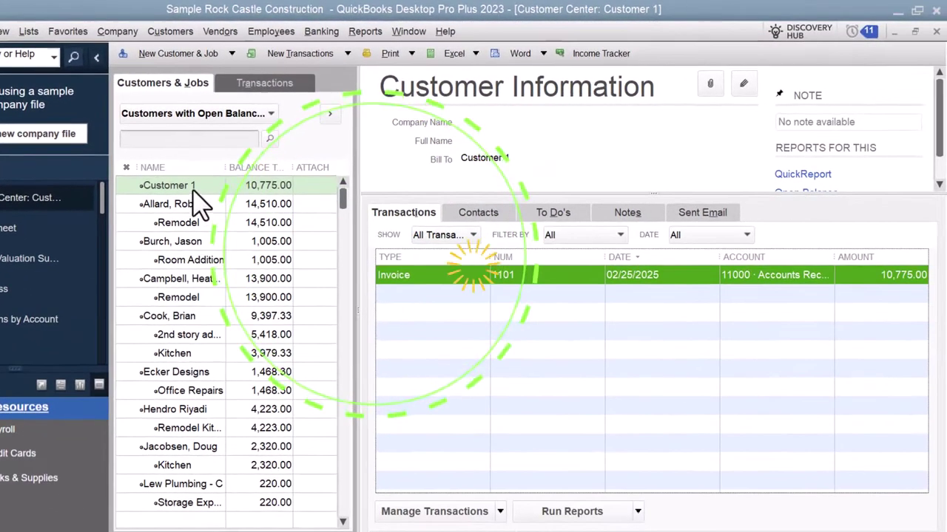
{"action": "left_click", "coordinate": [222, 194]}
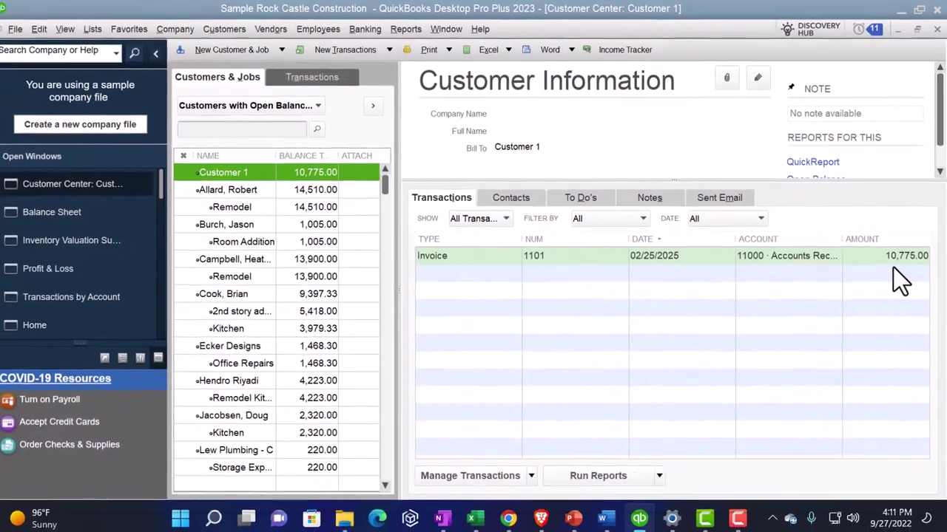
{"action": "double_click", "coordinate": [568, 257]}
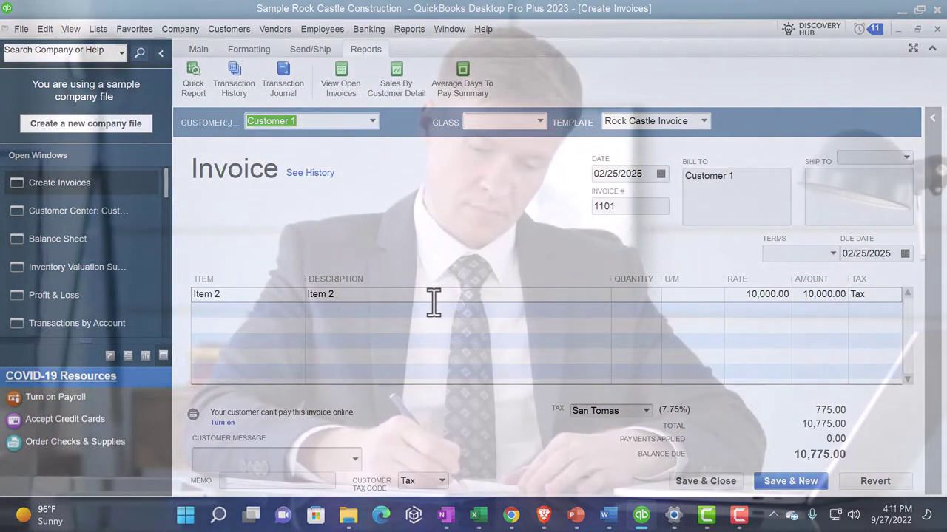
{"action": "left_click", "coordinate": [289, 79]}
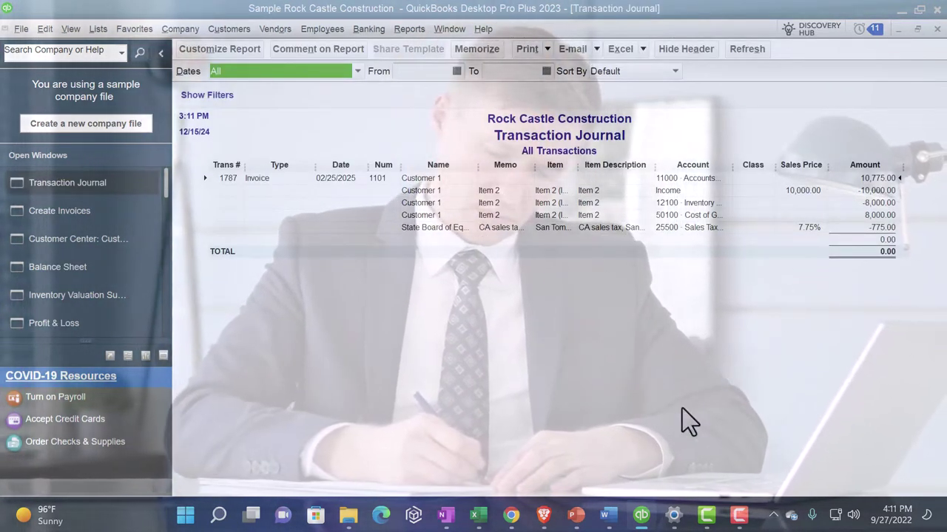
Switch to the blank Excel workbook and enter the label AR in cell A1.
{"action": "left_click", "coordinate": [478, 515]}
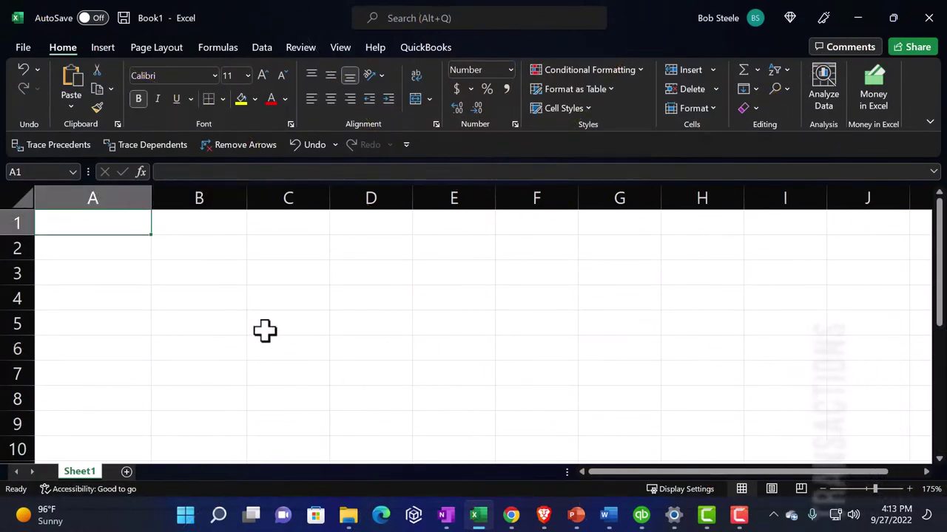
{"action": "type", "text": "AR"}
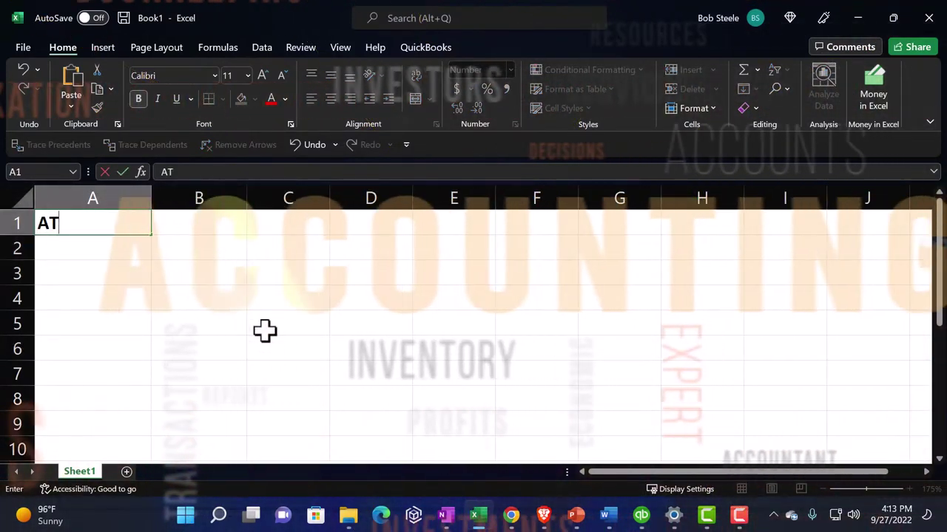
{"action": "key", "text": "Tab"}
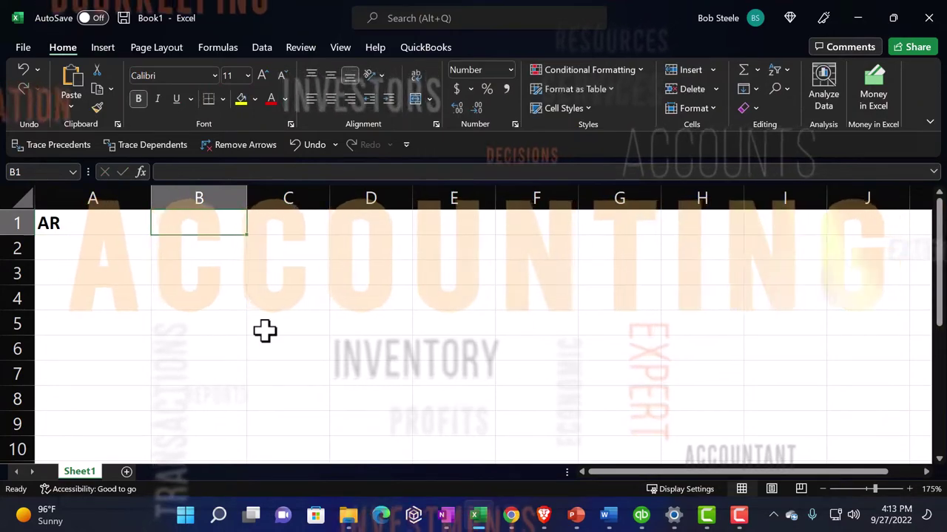
{"action": "type", "text": "10"}
{"action": "key", "text": "BackSpace"}
{"action": "key", "text": "BackSpace"}
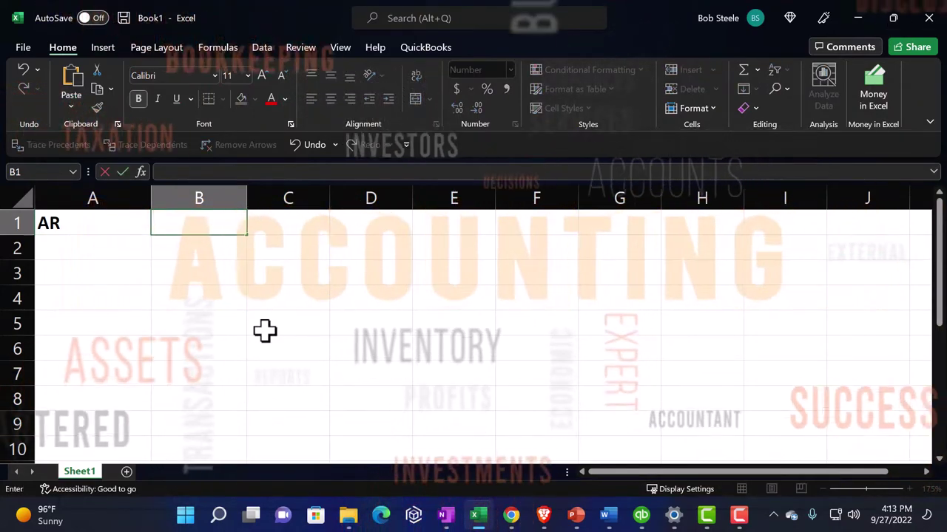
Enter Sales in A2 with a credit of -10000 in C2.
{"action": "key", "text": "Return"}
{"action": "key", "text": "Left"}
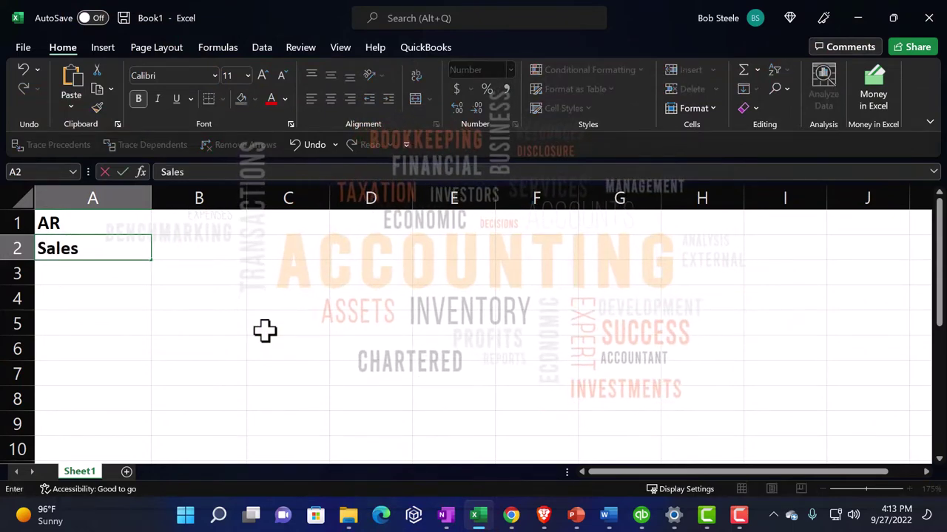
{"action": "type", "text": "Sales"}
{"action": "key", "text": "Tab"}
{"action": "key", "text": "Tab"}
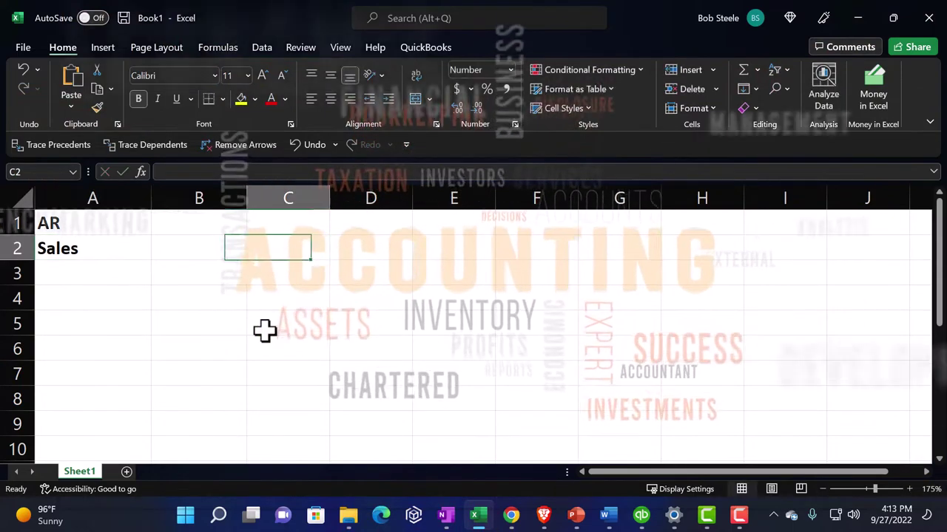
{"action": "type", "text": "-"}
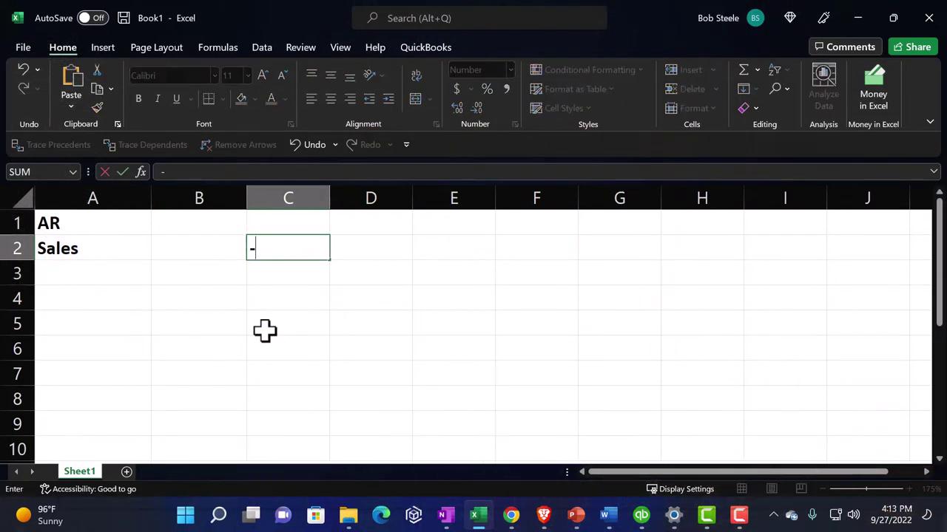
{"action": "type", "text": "10"}
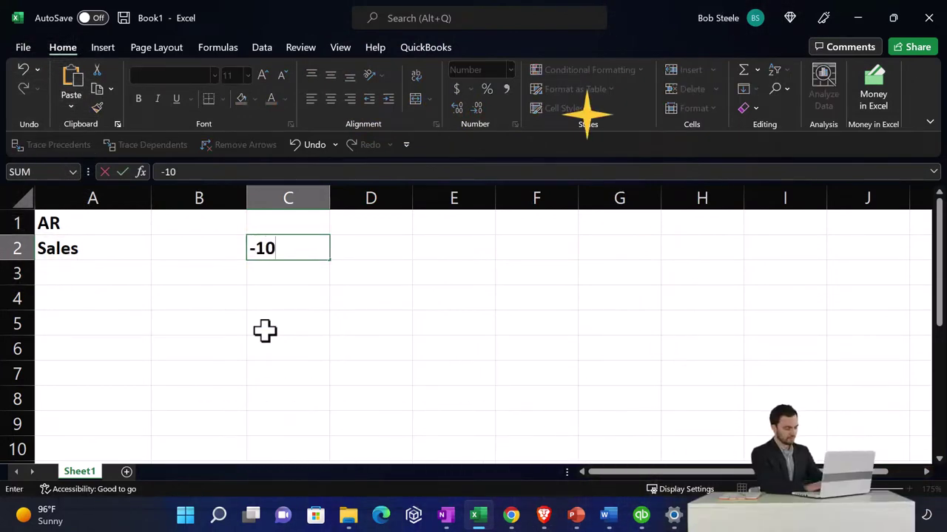
{"action": "type", "text": "000"}
{"action": "key", "text": "Return"}
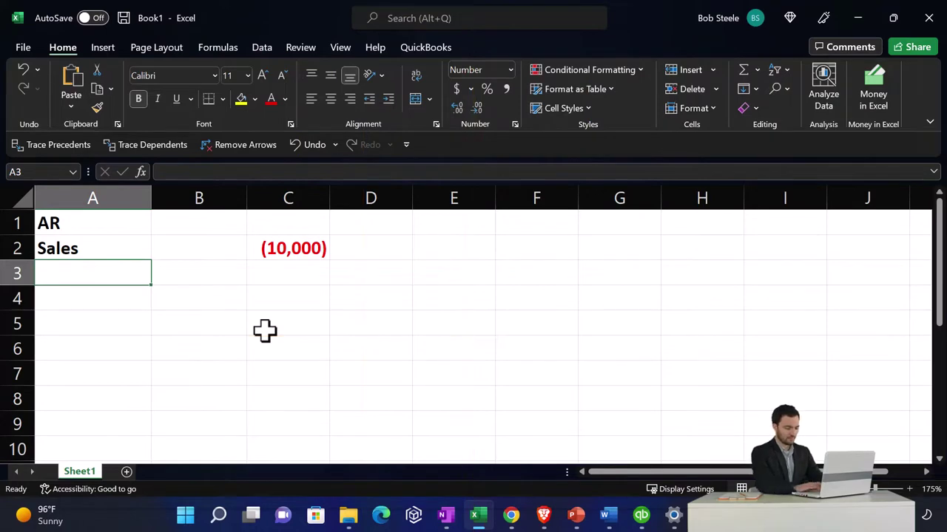
Enter Sales tax payable in A3, fitting column A to the text, and calculate its credit in C3 as =C2*.075.
{"action": "type", "text": "Sales tax p"}
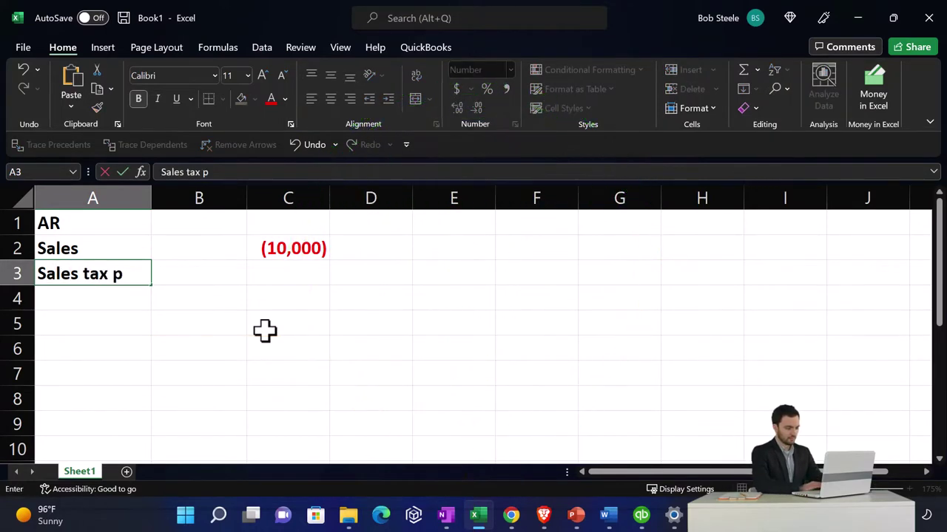
{"action": "type", "text": "ayable"}
{"action": "key", "text": "Tab"}
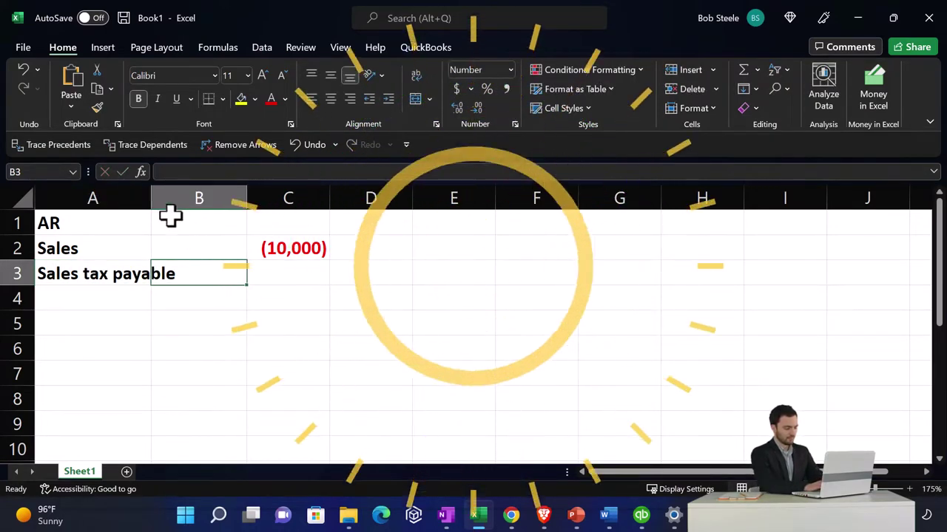
{"action": "double_click", "coordinate": [152, 198]}
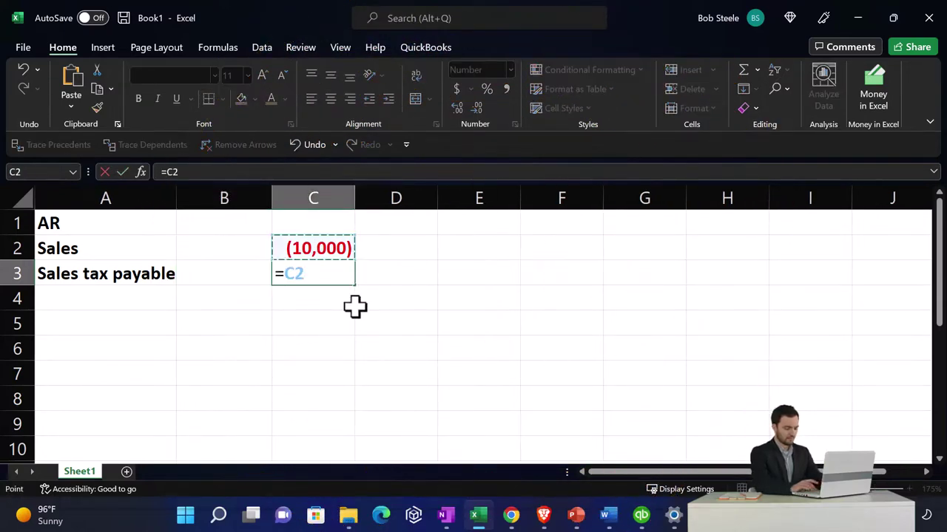
{"action": "type", "text": "=C2*.075"}
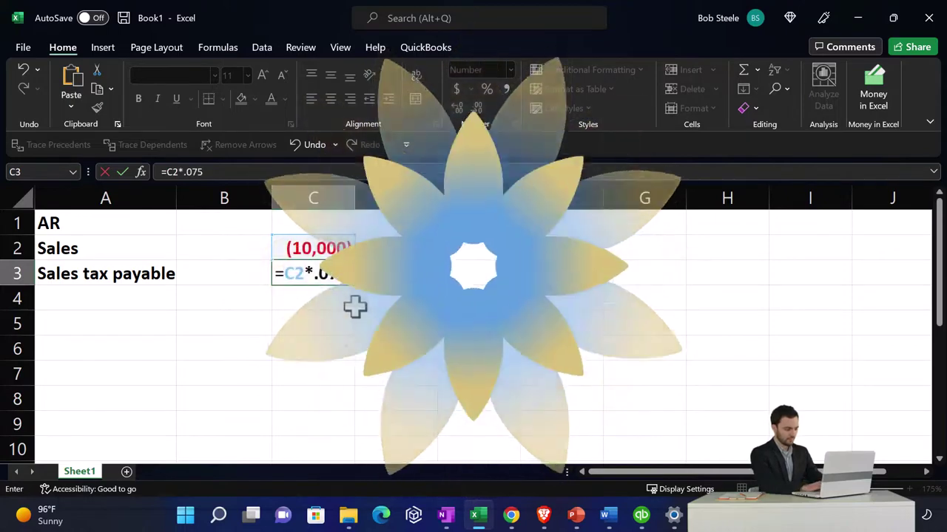
{"action": "key", "text": "Return"}
{"action": "key", "text": "Up"}
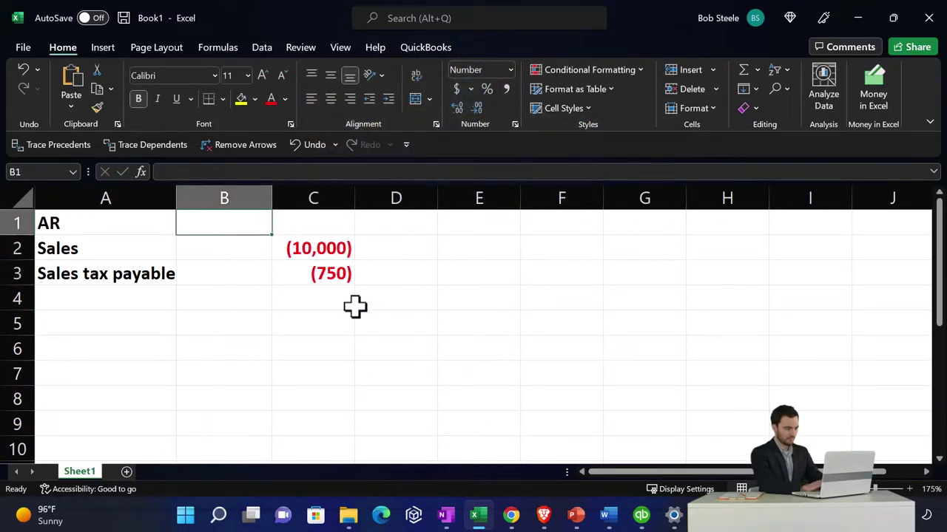
Calculate the AR debit in B1 as the negative sum of B2:C3.
{"action": "type", "text": "-sum(B2:C3"}
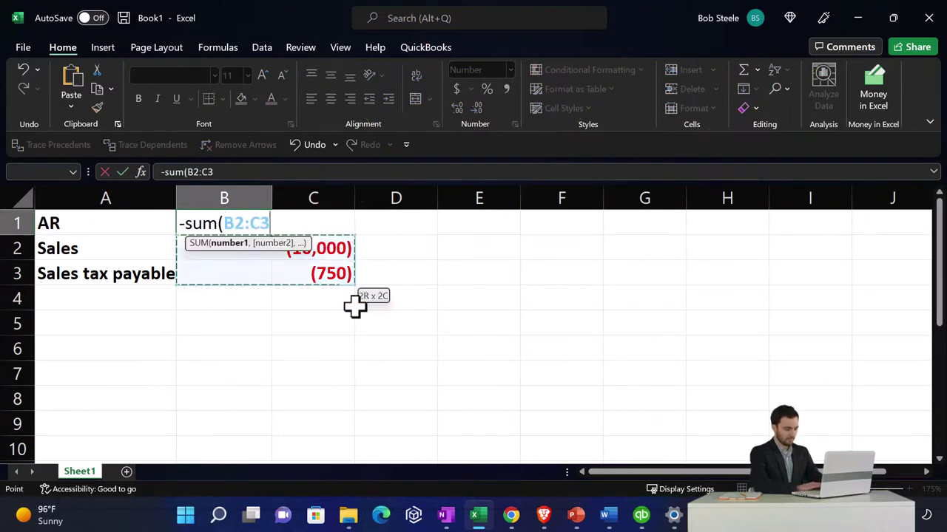
{"action": "key", "text": "Return"}
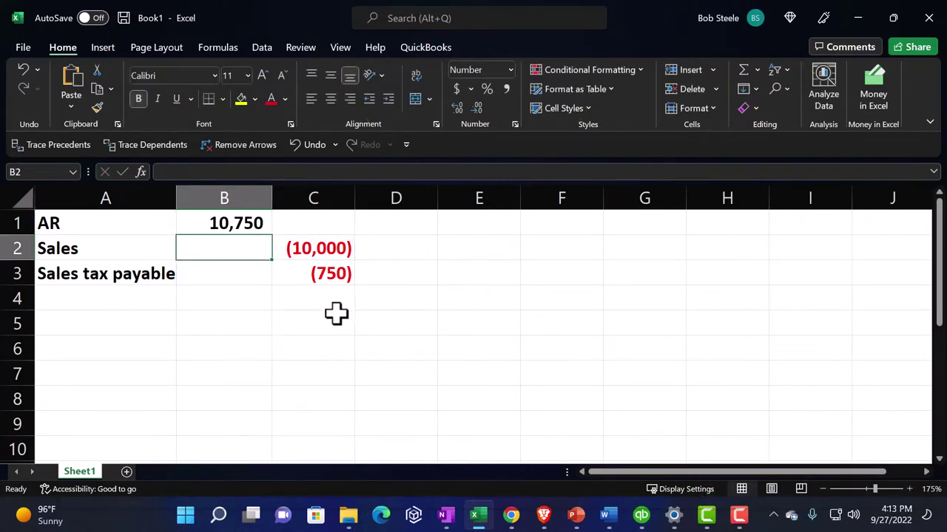
{"action": "key", "text": "Down"}
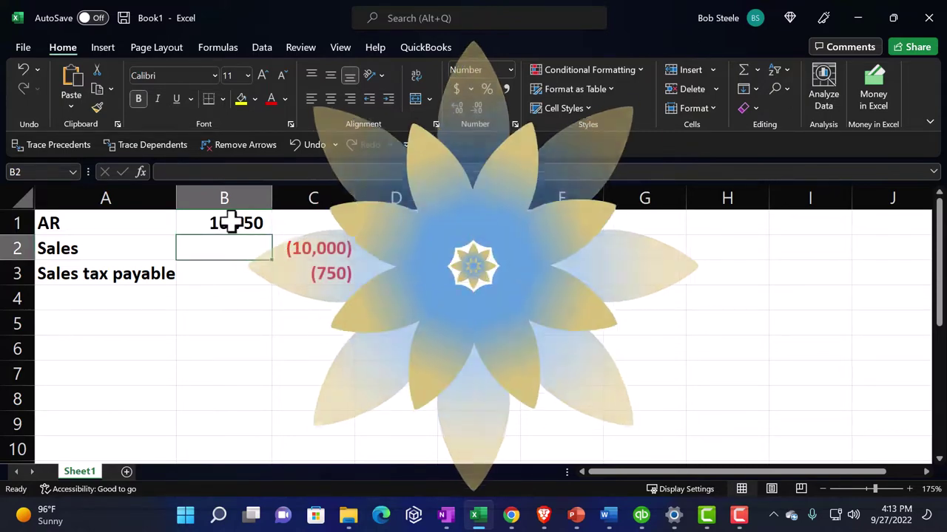
{"action": "key", "text": "Right"}
{"action": "key", "text": "Down"}
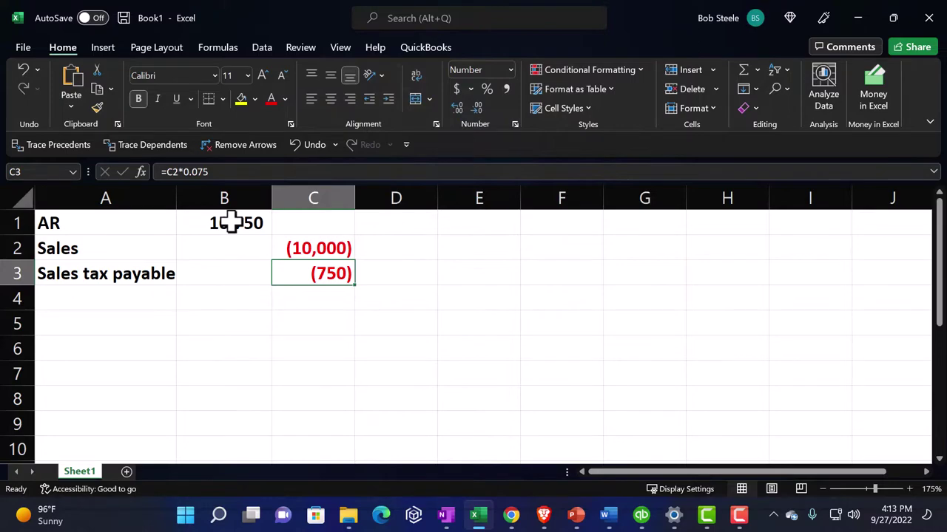
Record the cost side of the sale with COGS 8,000 in B5 and an Inventory credit of 8,000 in C6.
{"action": "key", "text": "Down"}
{"action": "key", "text": "Down"}
{"action": "key", "text": "Left"}
{"action": "key", "text": "Left"}
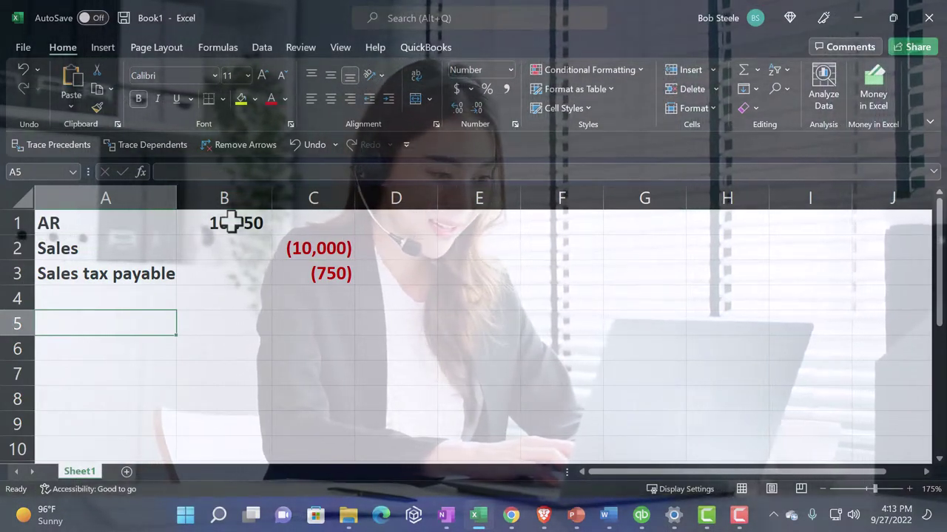
{"action": "type", "text": "COGS"}
{"action": "key", "text": "Tab"}
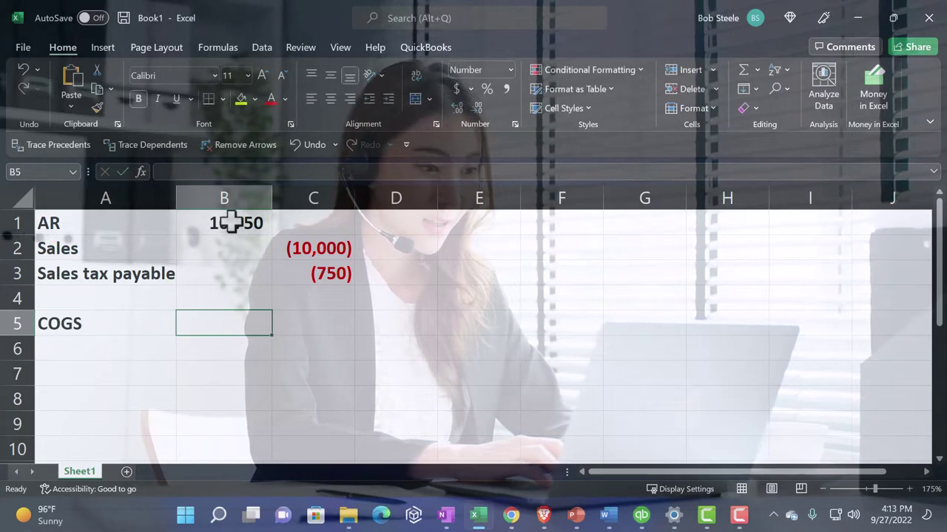
{"action": "type", "text": "8,00"}
{"action": "type", "text": "00"}
{"action": "key", "text": "Return"}
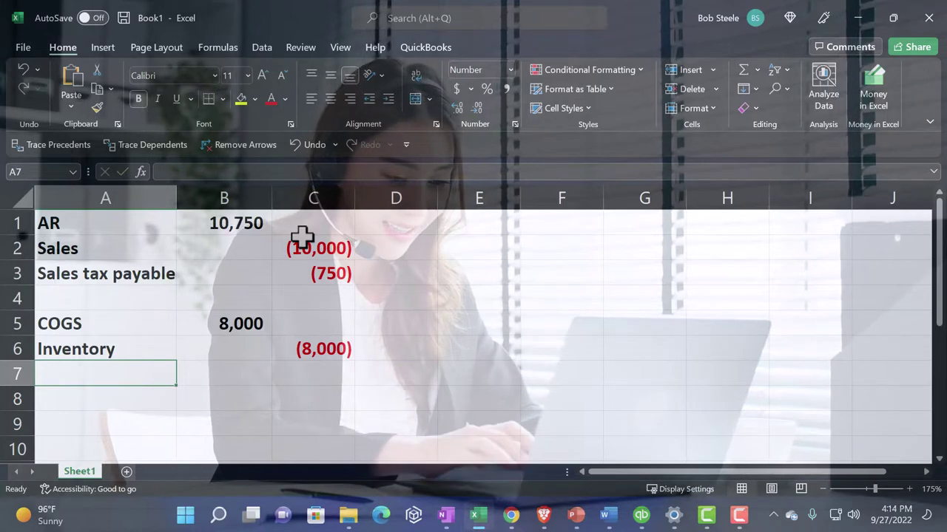
Narrow column D and link E1:E3 to the AR, Sales, and Sales tax payable labels in column A.
{"action": "left_click", "coordinate": [408, 194]}
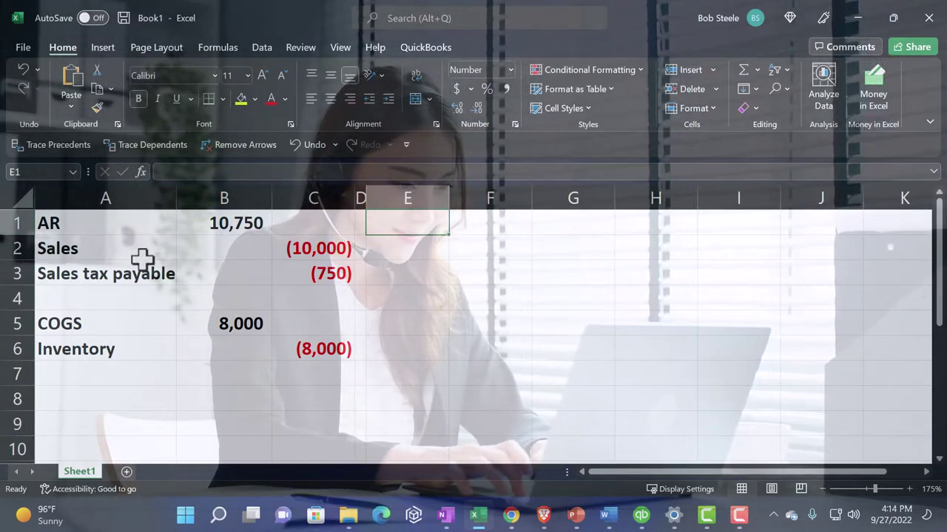
{"action": "type", "text": "="}
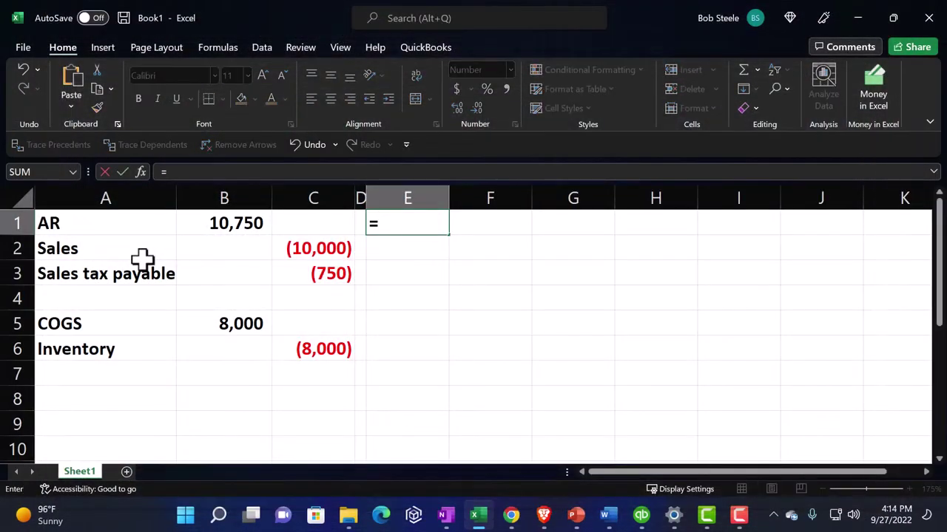
{"action": "key", "text": "Left"}
{"action": "key", "text": "Return"}
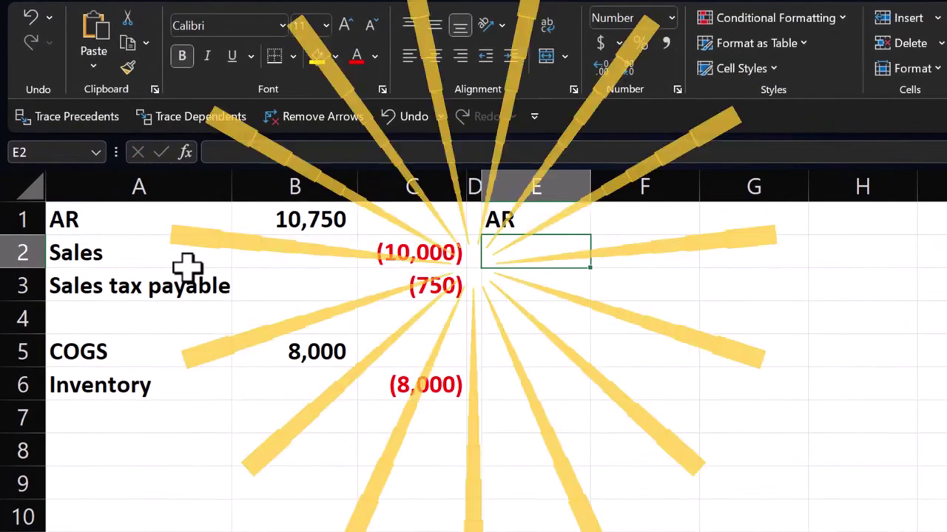
{"action": "type", "text": "+"}
{"action": "key", "text": "Left"}
{"action": "key", "text": "Return"}
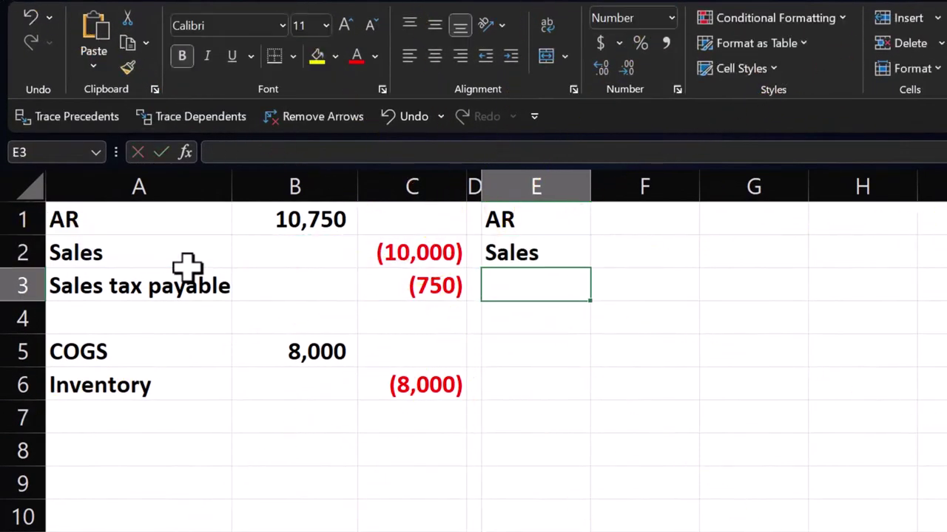
{"action": "type", "text": "+"}
{"action": "key", "text": "Left"}
{"action": "key", "text": "Return"}
Link E5 and E6 to the COGS and Inventory labels in column A, and widen column E to fit.
{"action": "type", "text": "+"}
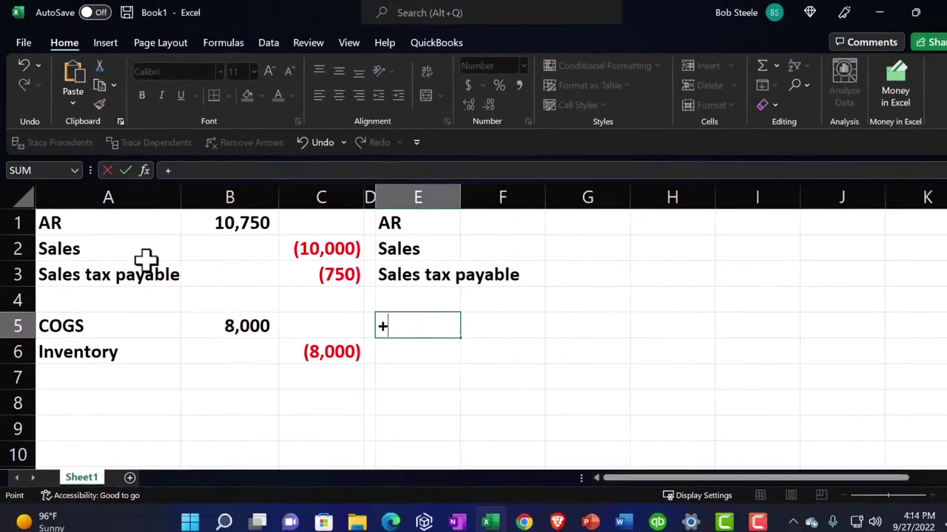
{"action": "key", "text": "Left"}
{"action": "key", "text": "Left"}
{"action": "key", "text": "Left"}
{"action": "key", "text": "Left"}
{"action": "key", "text": "Return"}
{"action": "type", "text": "+"}
{"action": "key", "text": "Left"}
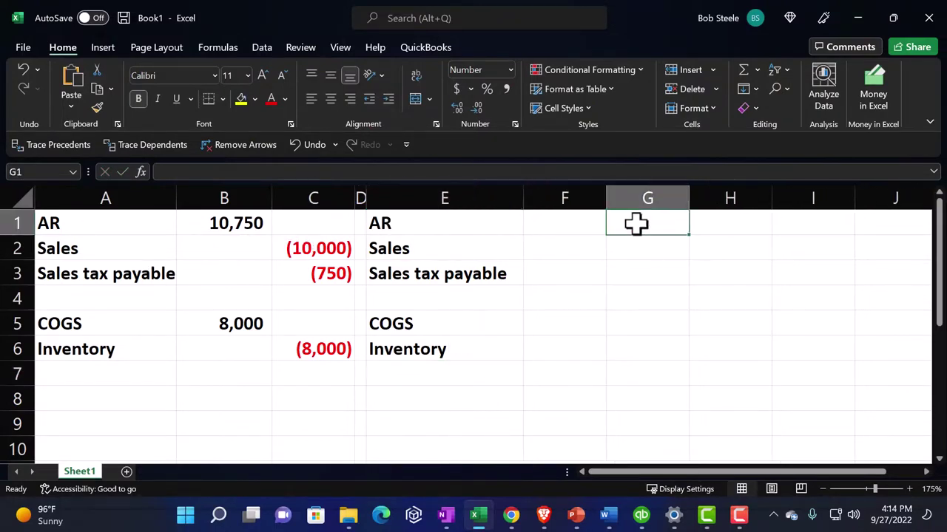
Enter the AR credit in G1 as the negative of the AR debit in B1.
{"action": "type", "text": "+"}
{"action": "key", "text": "Left"}
{"action": "key", "text": "Left"}
{"action": "key", "text": "Left"}
{"action": "key", "text": "Left"}
{"action": "key", "text": "Left"}
{"action": "key", "text": "Return"}
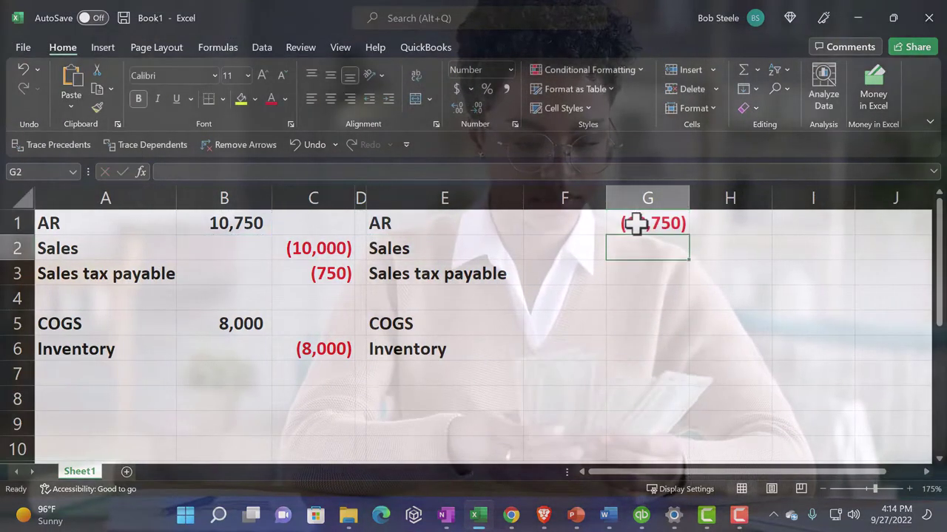
Enter the Sales debit in F2 and the Sales tax payable debit in F3 as the negatives of C2 and C3.
{"action": "key", "text": "Left"}
{"action": "type", "text": "-"}
{"action": "key", "text": "Left"}
{"action": "key", "text": "Left"}
{"action": "key", "text": "Left"}
{"action": "key", "text": "Return"}
{"action": "type", "text": "-"}
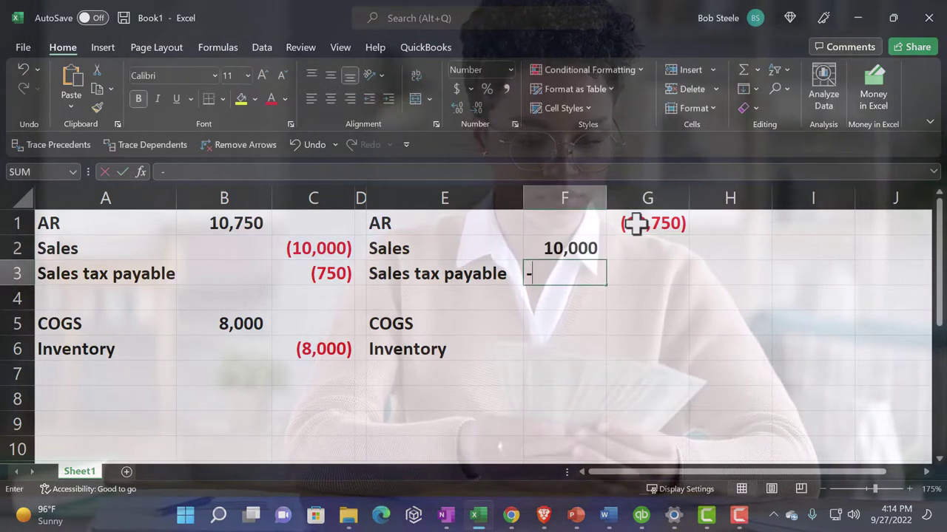
{"action": "key", "text": "Left"}
{"action": "key", "text": "Left"}
{"action": "key", "text": "Left"}
{"action": "key", "text": "Return"}
Enter the COGS credit in G5 as the negative of the COGS debit in B5.
{"action": "key", "text": "Down"}
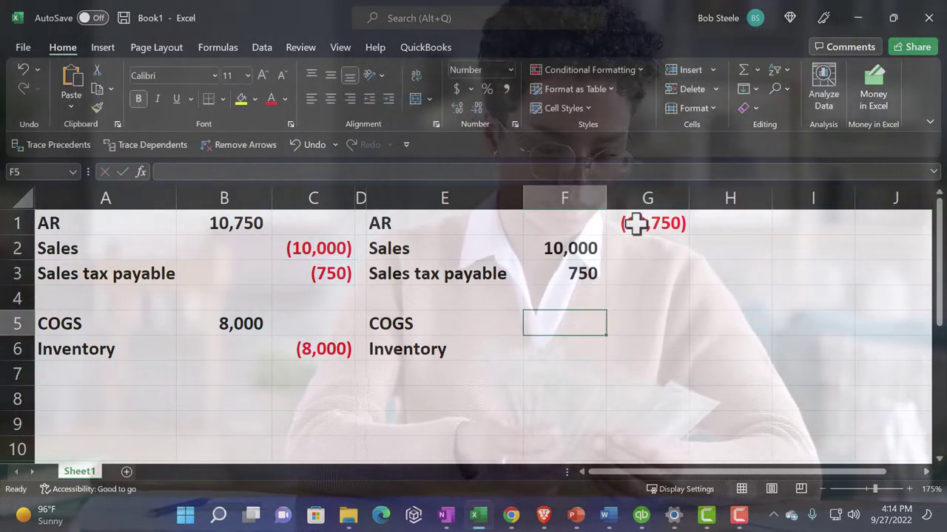
{"action": "key", "text": "Right"}
{"action": "type", "text": "-"}
{"action": "key", "text": "Left"}
{"action": "key", "text": "Left"}
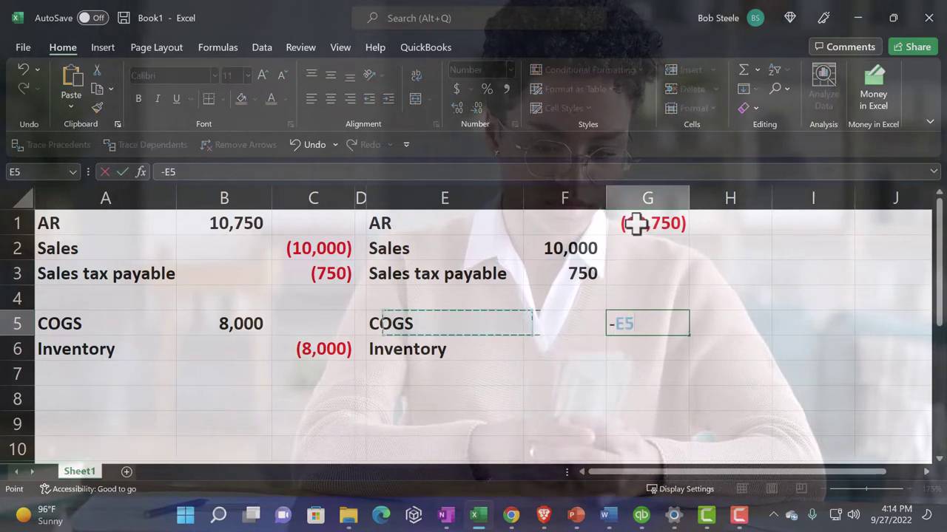
{"action": "key", "text": "Left"}
{"action": "key", "text": "Left"}
{"action": "key", "text": "Left"}
{"action": "key", "text": "Return"}
Enter the Inventory debit in F6 as the negative of the Inventory credit in C6.
{"action": "key", "text": "Left"}
{"action": "type", "text": "-"}
{"action": "key", "text": "Left"}
{"action": "key", "text": "Left"}
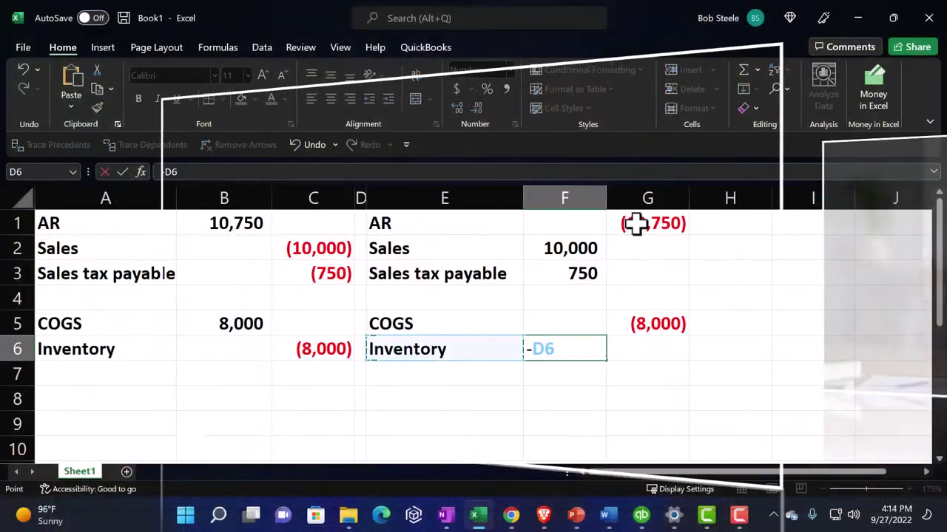
{"action": "key", "text": "Left"}
{"action": "key", "text": "Return"}
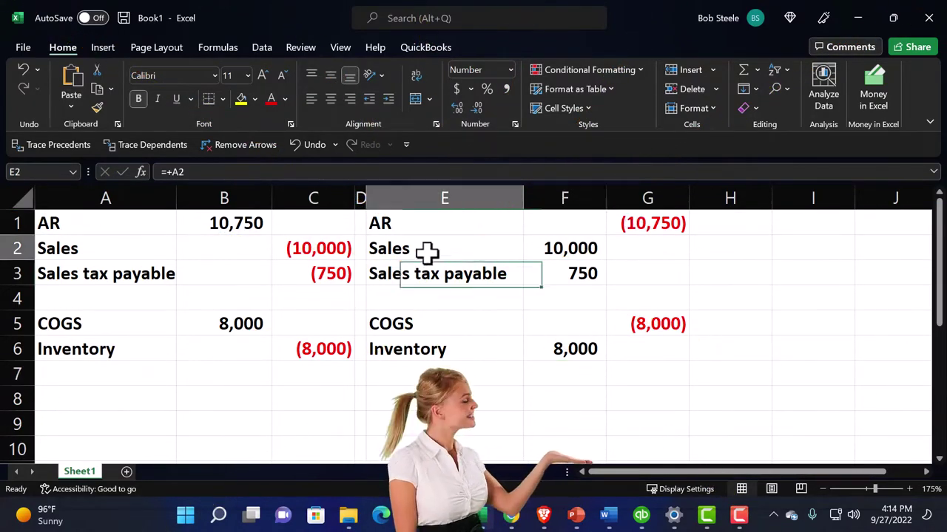
Highlight the reversing Sales line in E2:F2 with yellow fill.
{"action": "right_click", "coordinate": [484, 255]}
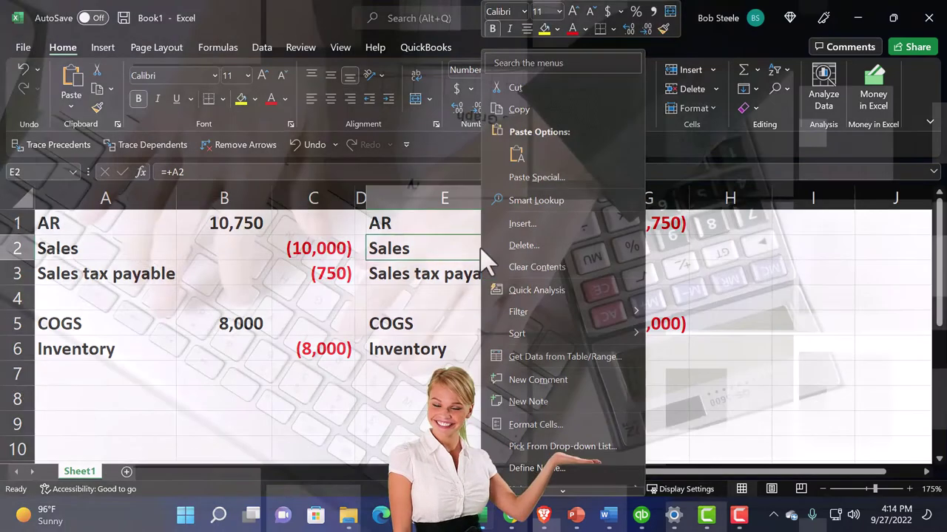
{"action": "left_click", "coordinate": [541, 30]}
{"action": "left_click", "coordinate": [433, 273]}
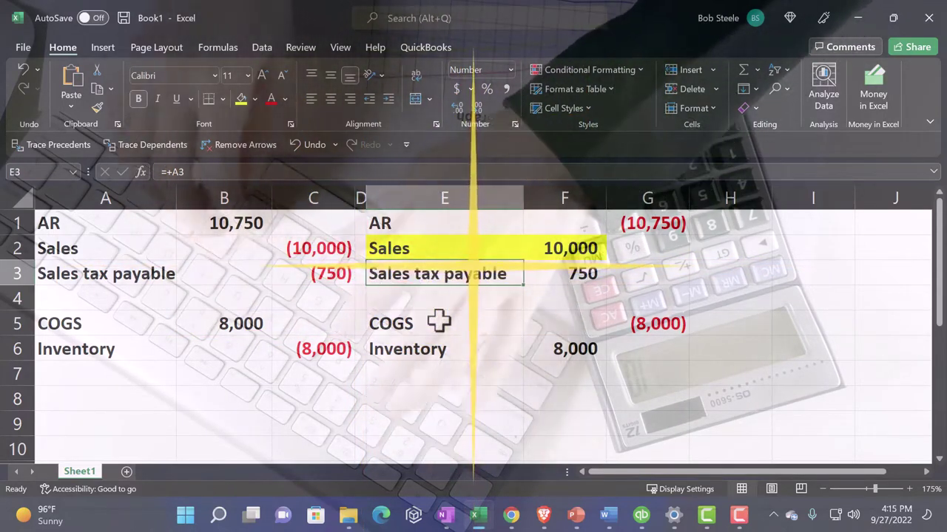
Examine the highlighted Sales reversal and compare the COGS and Inventory lines in A5:C6 with their reversal in E5:G6.
{"action": "left_click", "coordinate": [491, 250]}
{"action": "left_click_drag", "start_coordinate": [490, 250], "coordinate": [570, 251]}
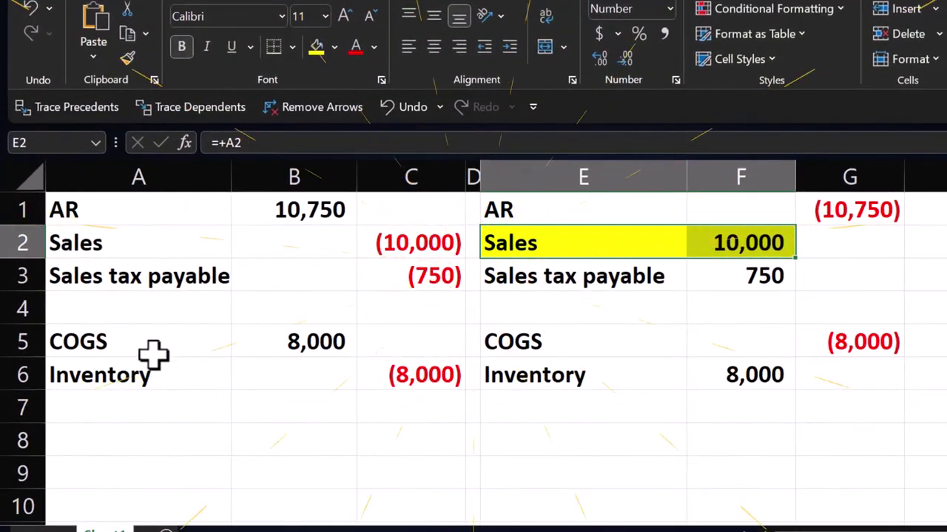
{"action": "left_click_drag", "start_coordinate": [153, 355], "coordinate": [372, 375]}
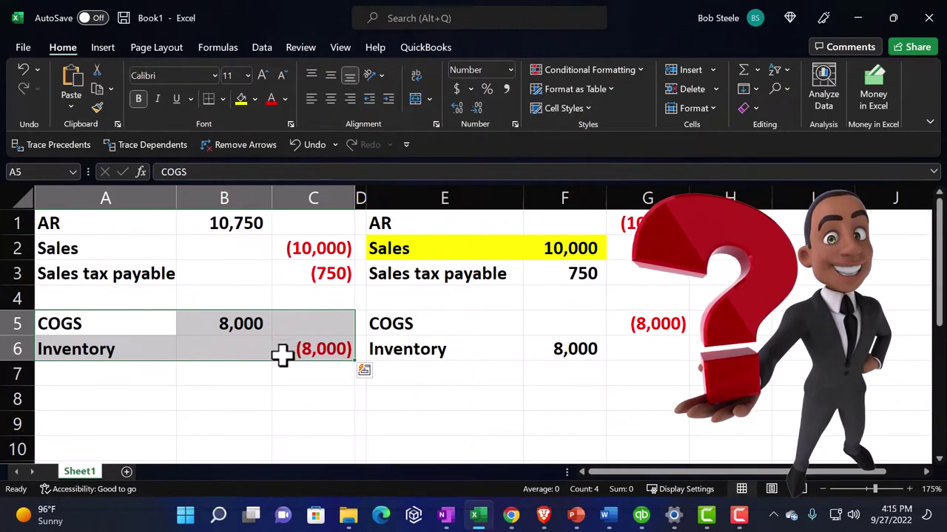
{"action": "left_click", "coordinate": [249, 405]}
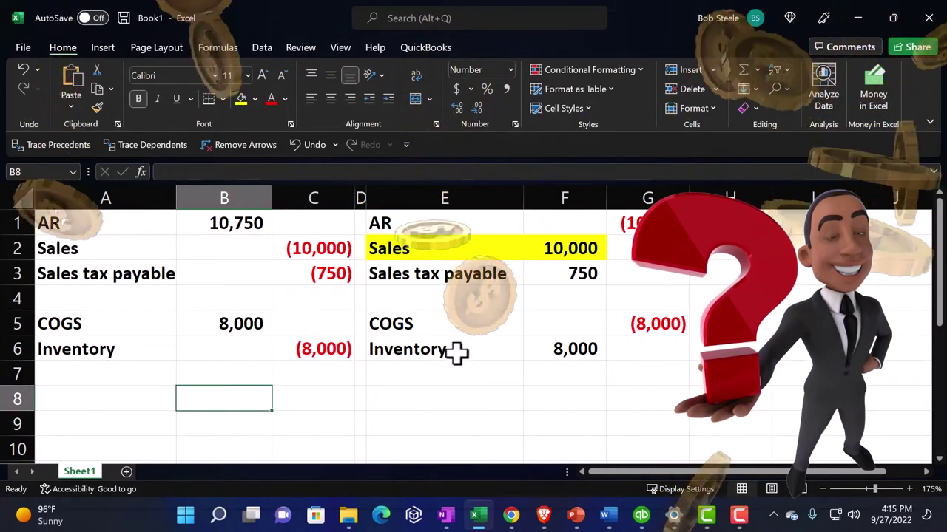
{"action": "left_click_drag", "start_coordinate": [444, 326], "coordinate": [623, 348]}
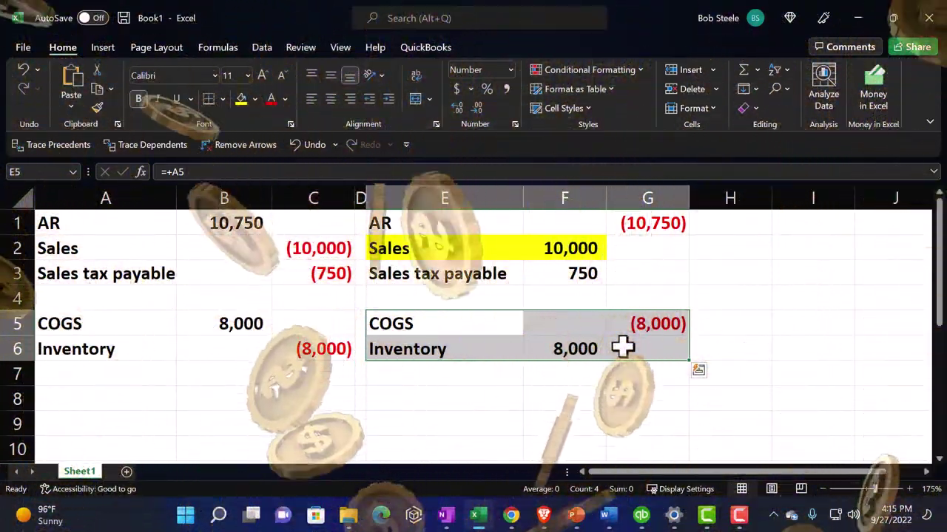
{"action": "left_click", "coordinate": [526, 389]}
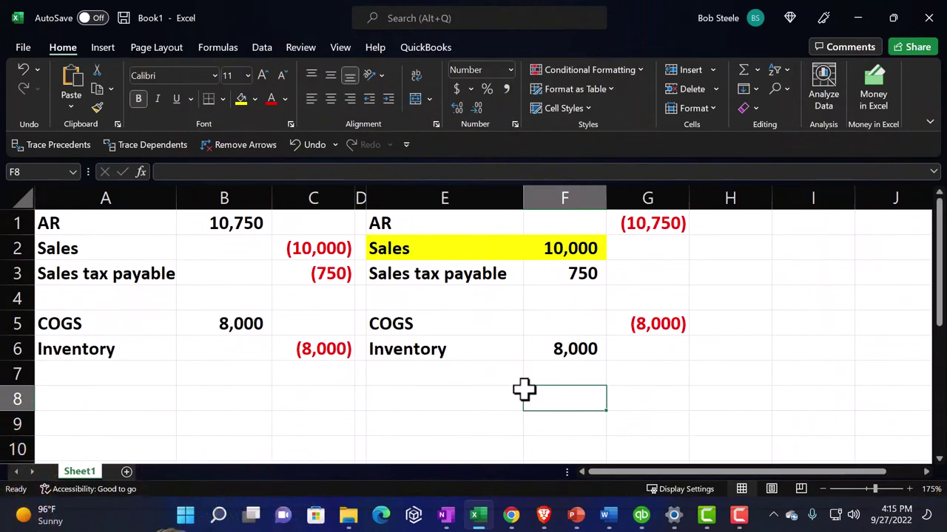
Switch to QuickBooks and close the Transaction Journal report and the invoice to return to the Customer Center.
{"action": "left_click", "coordinate": [641, 517]}
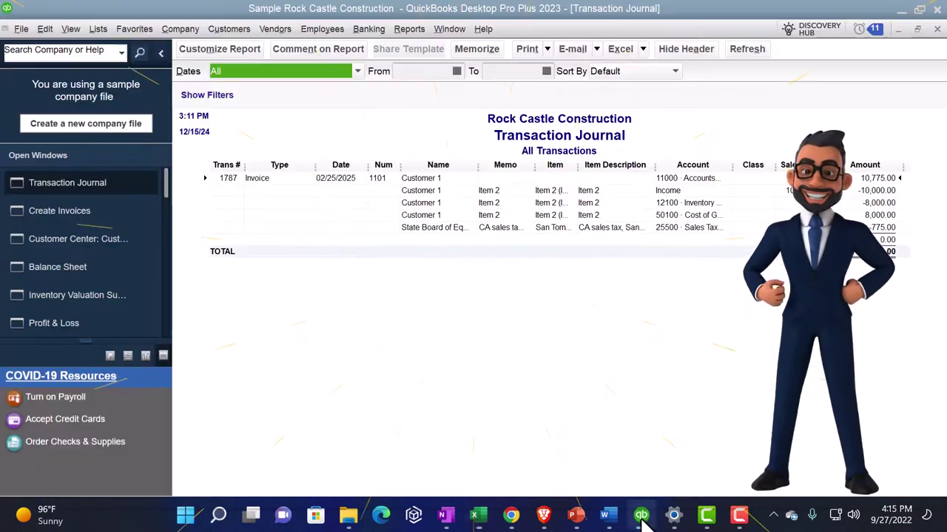
{"action": "left_click", "coordinate": [935, 30]}
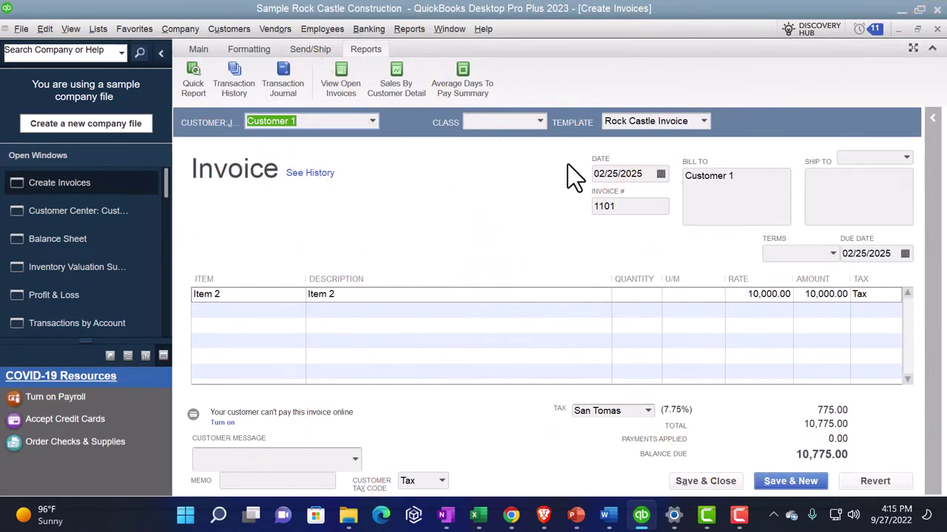
{"action": "left_click", "coordinate": [936, 31]}
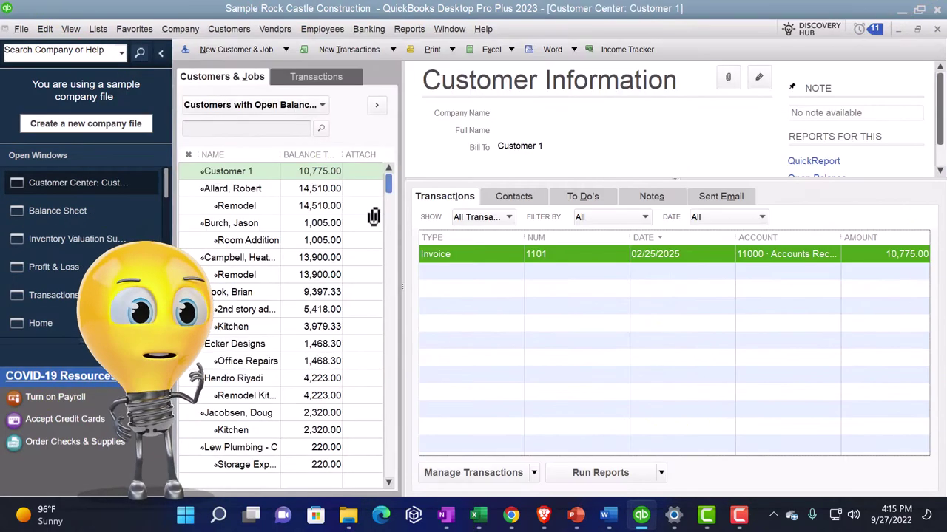
Reopen Customer 1's Item 2 invoice and create a refund/credit memo from it.
{"action": "double_click", "coordinate": [492, 251]}
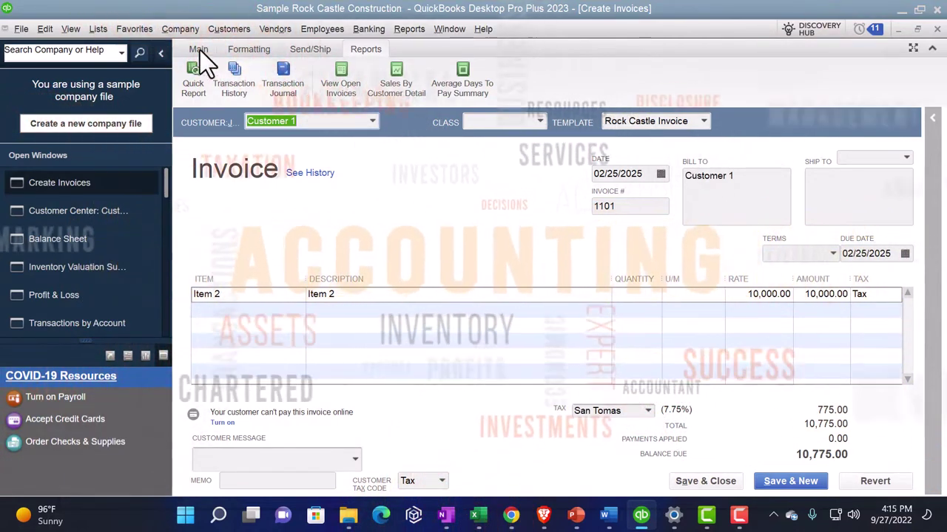
{"action": "left_click", "coordinate": [199, 50]}
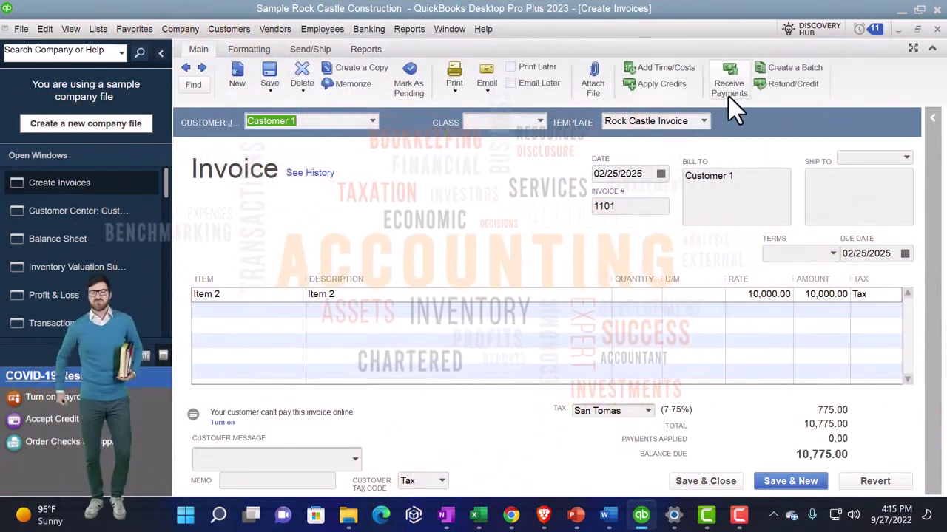
{"action": "left_click", "coordinate": [787, 88]}
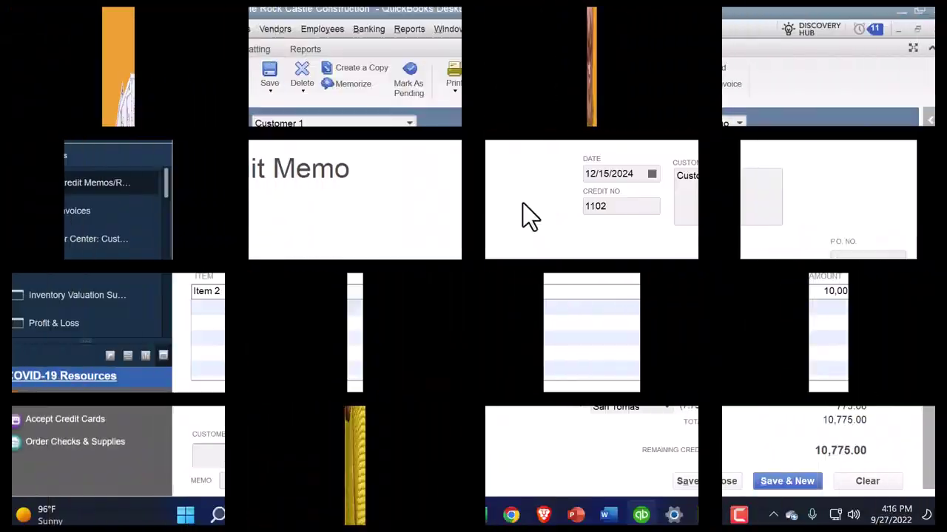
Set the credit memo's date to 02/20/2025.
{"action": "left_click", "coordinate": [638, 170]}
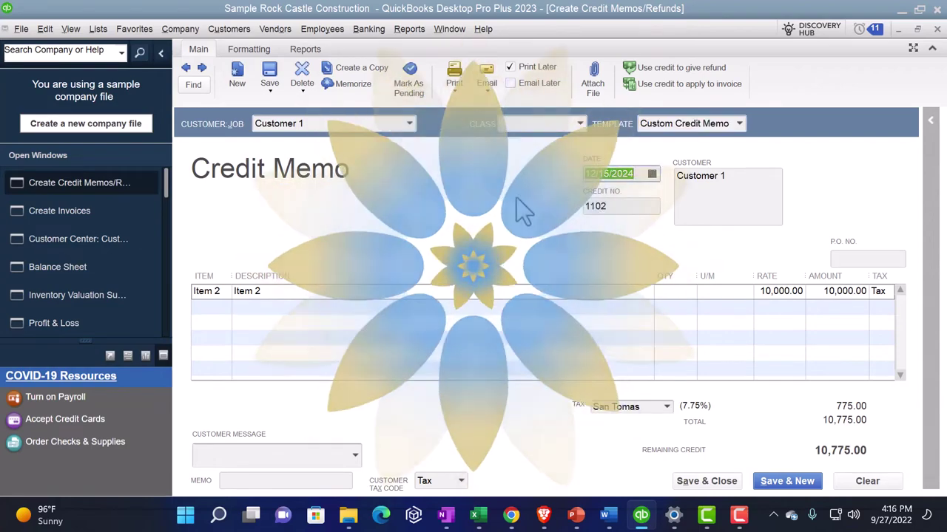
{"action": "type", "text": "02"}
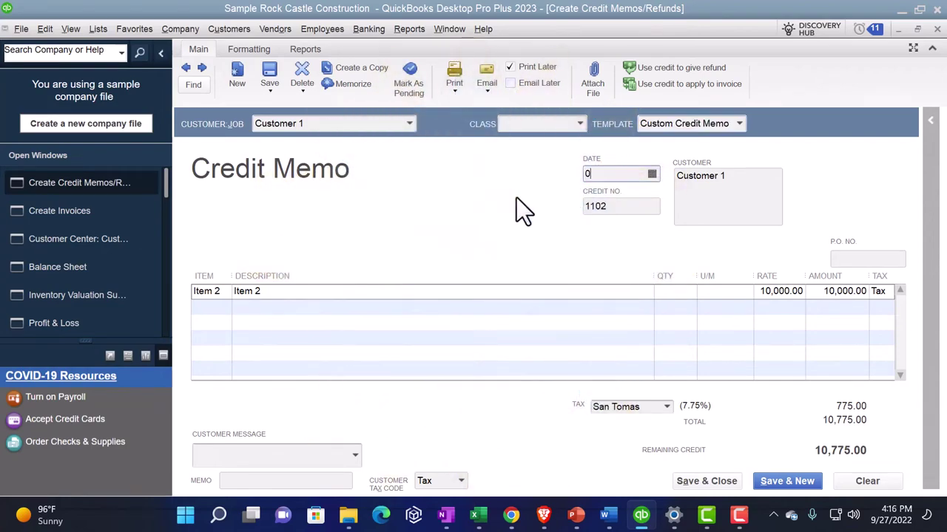
{"action": "type", "text": "20/2025"}
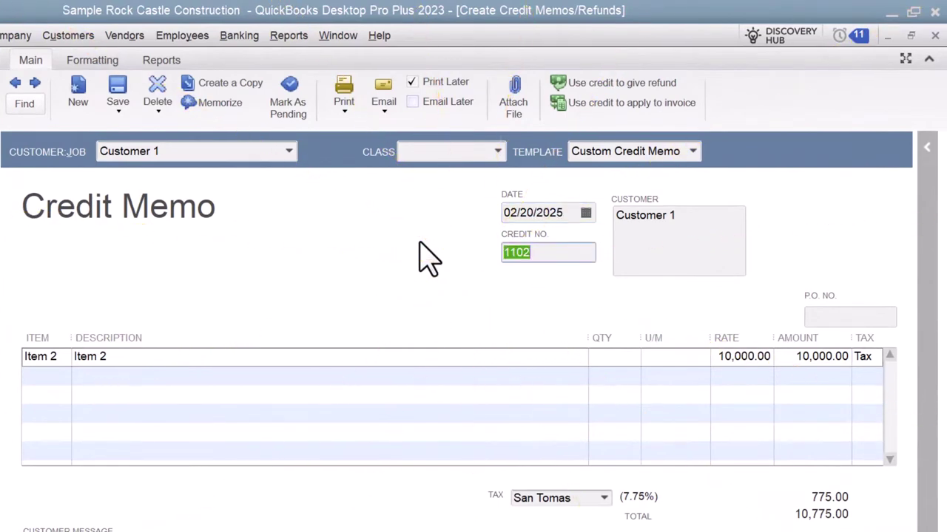
{"action": "key", "text": "Tab"}
{"action": "key", "text": "Tab"}
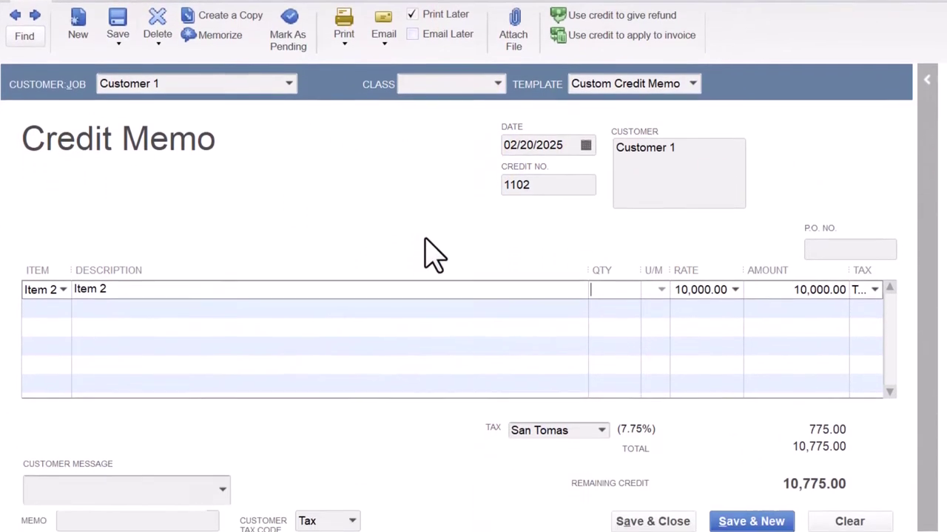
Save and close the credit memo, applying its available credit to Customer 1's invoice.
{"action": "left_click", "coordinate": [672, 513]}
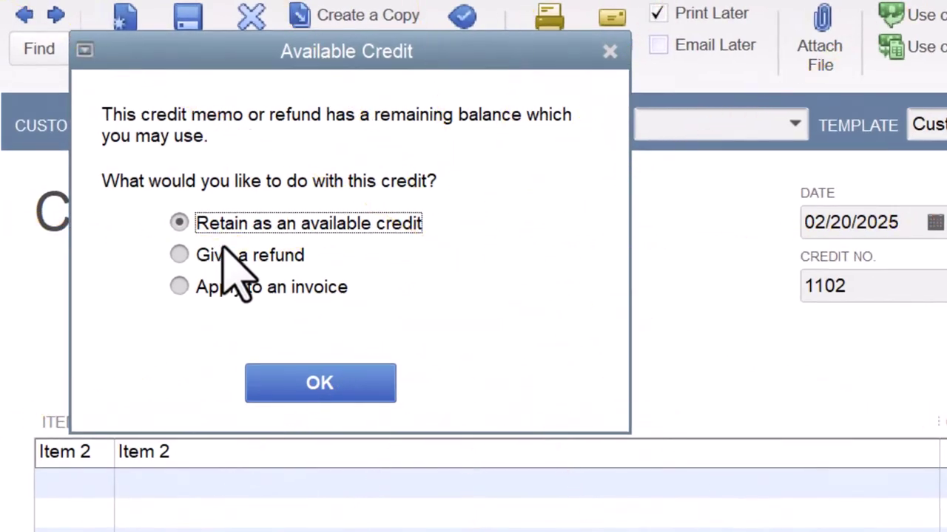
{"action": "left_click", "coordinate": [180, 288]}
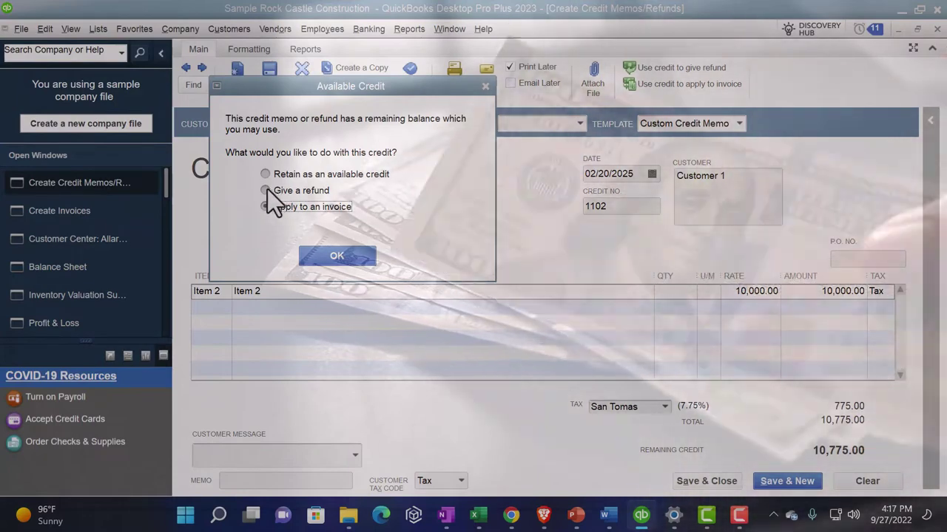
{"action": "left_click", "coordinate": [267, 190]}
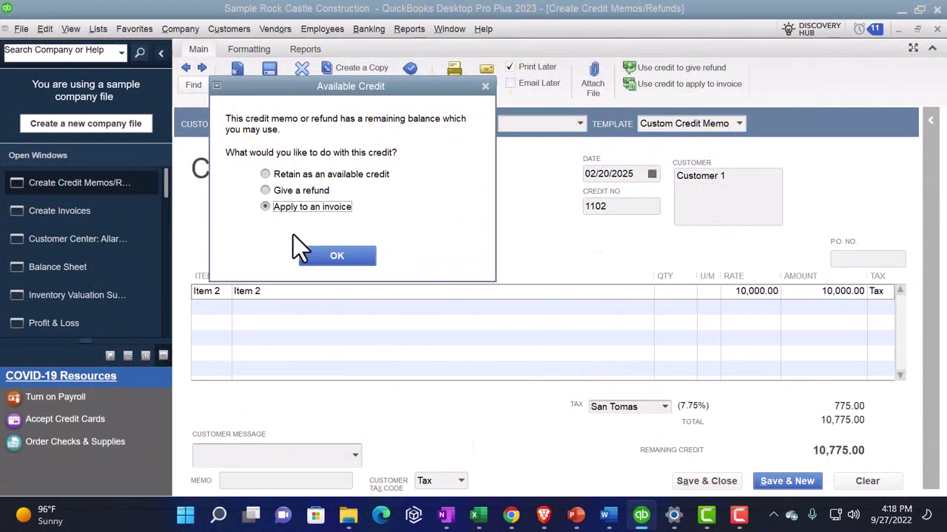
{"action": "left_click", "coordinate": [312, 257]}
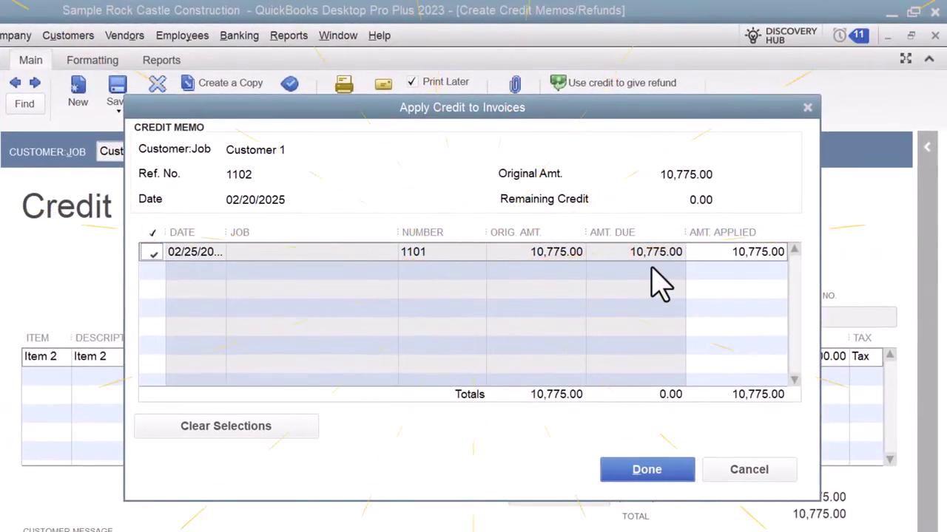
{"action": "left_click", "coordinate": [647, 471]}
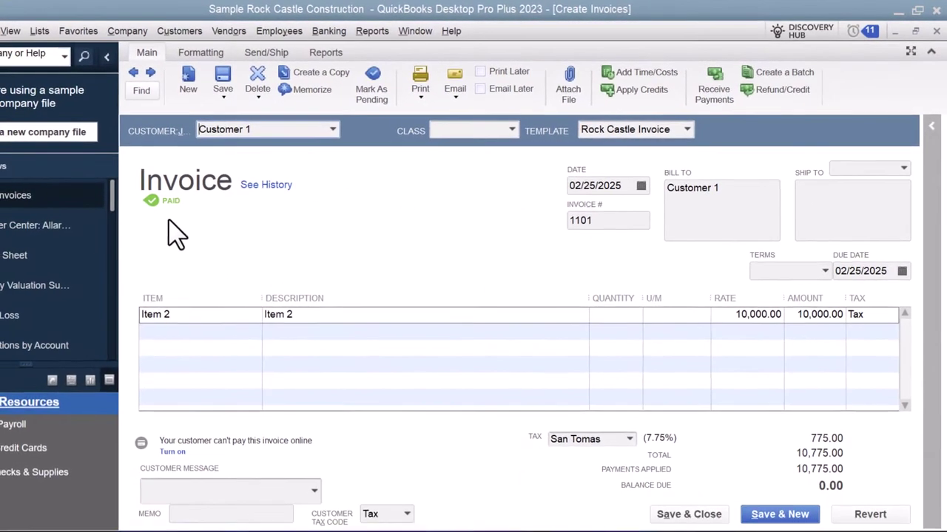
Close the invoice, list All Customers in the Customer Center, and view Customer 1's transactions.
{"action": "left_click", "coordinate": [936, 31]}
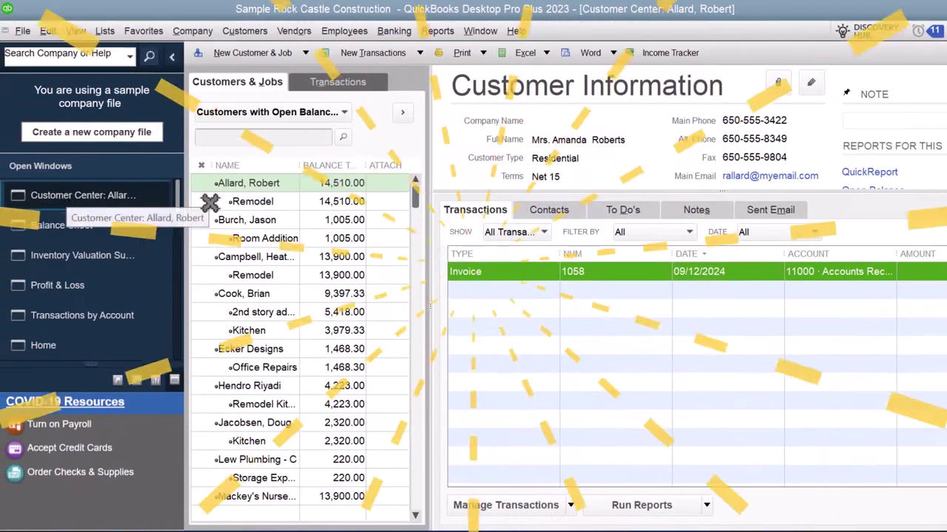
{"action": "left_click", "coordinate": [813, 231]}
{"action": "left_click", "coordinate": [760, 243]}
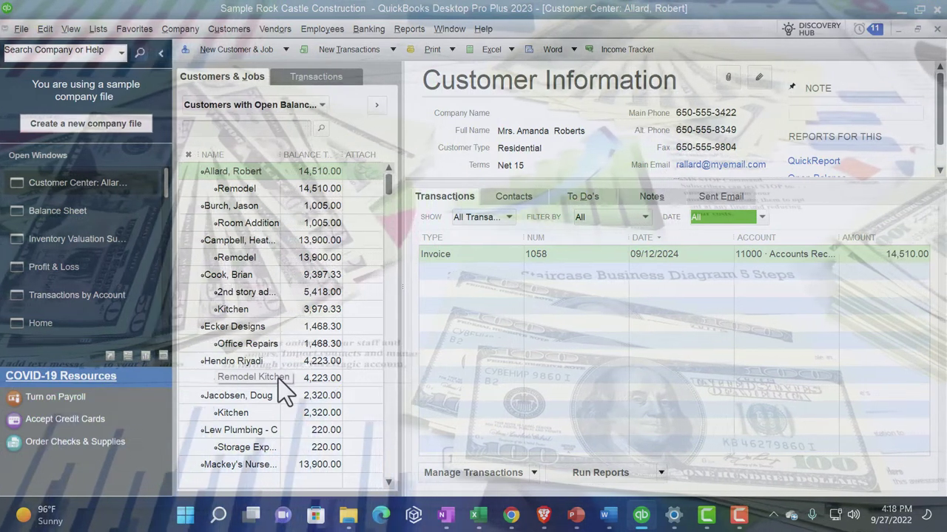
{"action": "left_click", "coordinate": [313, 106]}
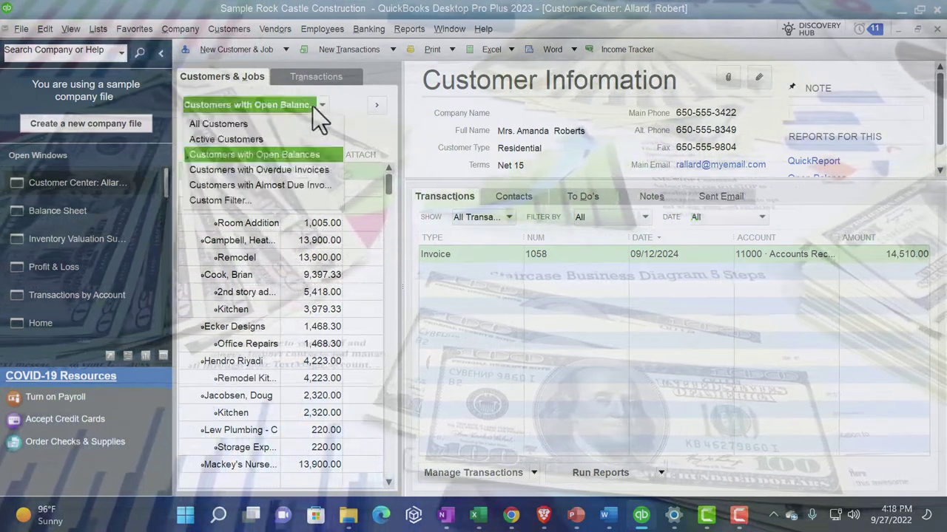
{"action": "left_click", "coordinate": [236, 123]}
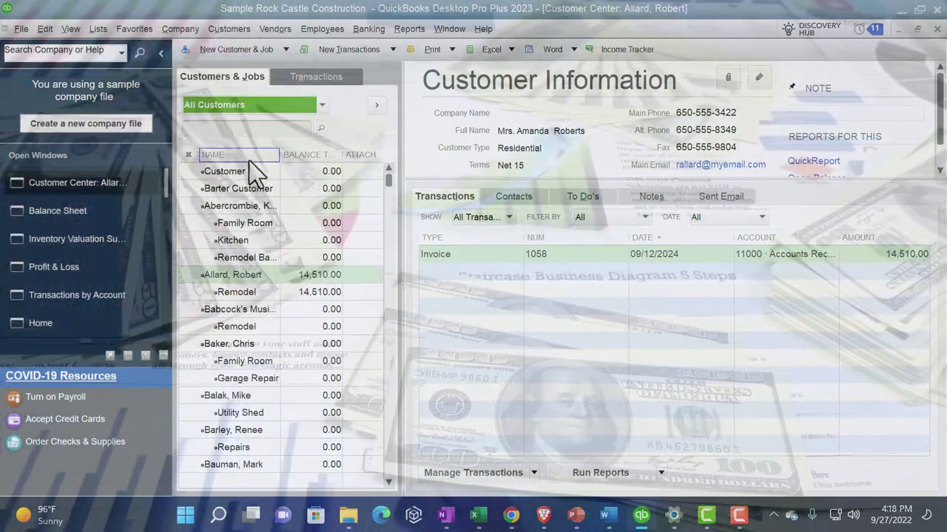
{"action": "left_click", "coordinate": [248, 171]}
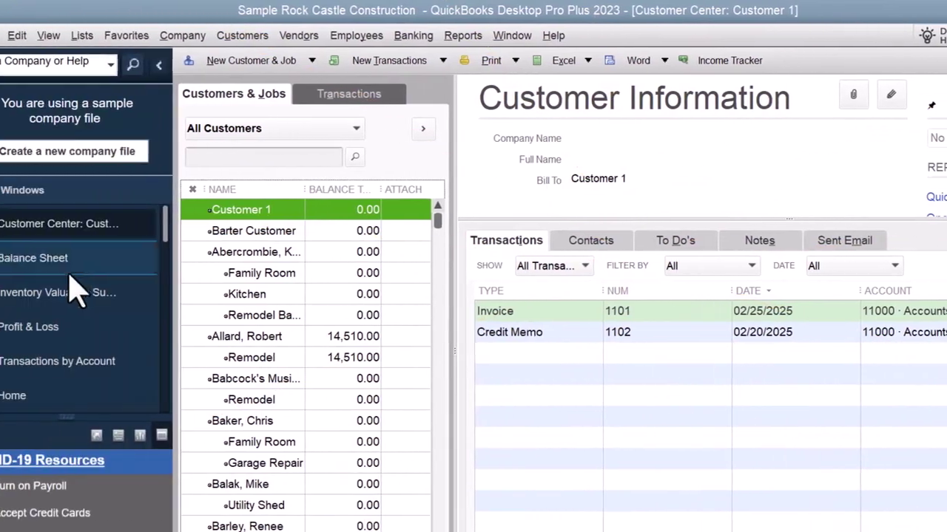
View the Accounts Receivable transaction detail from the Balance Sheet and change the report's start date.
{"action": "left_click", "coordinate": [88, 264]}
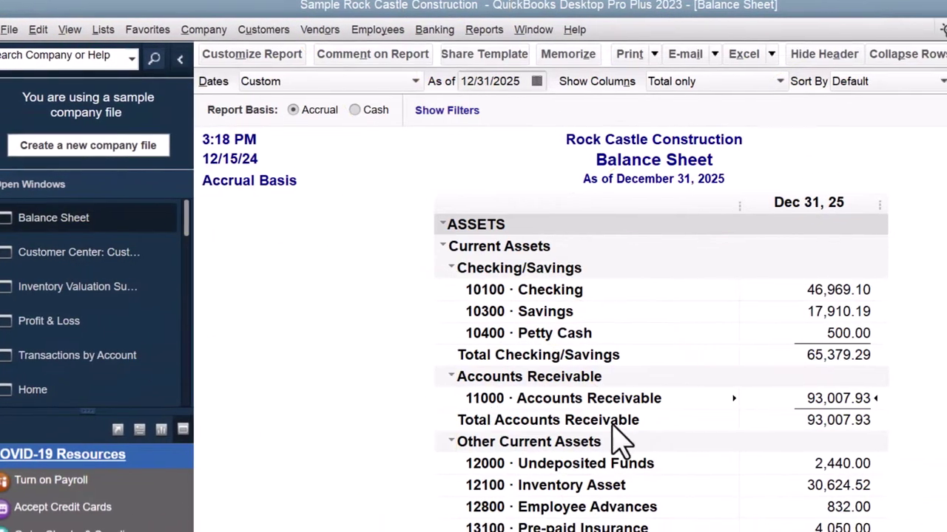
{"action": "double_click", "coordinate": [843, 404]}
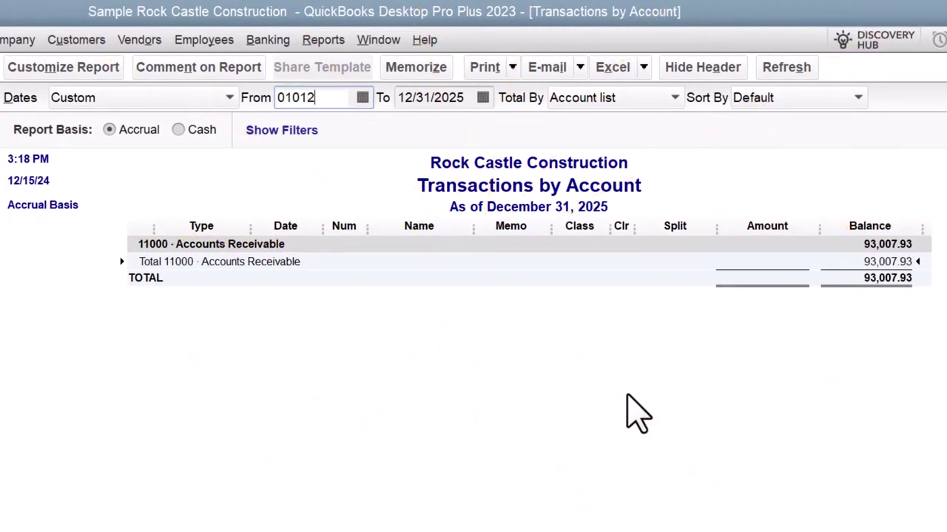
{"action": "key", "text": "Tab"}
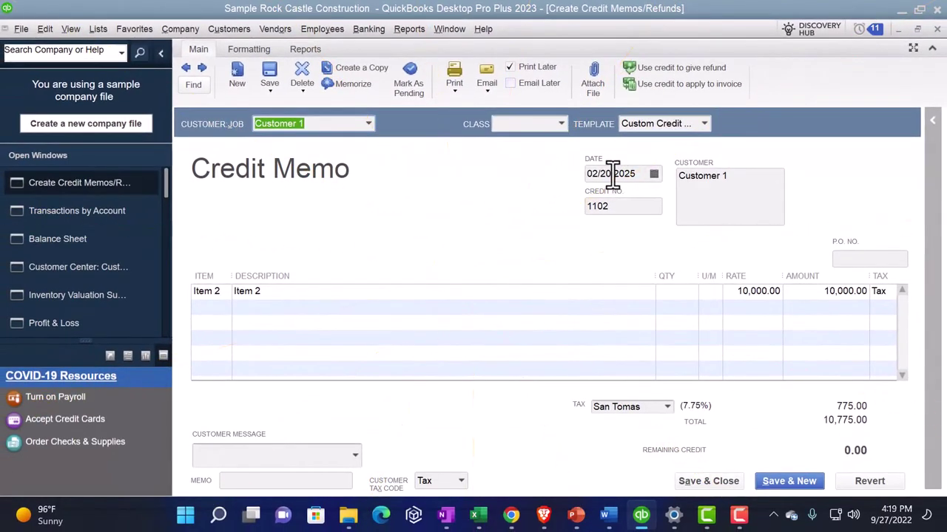
Change the credit memo's date to 02/28/2025 and record the change despite its link to paid invoices.
{"action": "left_click", "coordinate": [611, 192]}
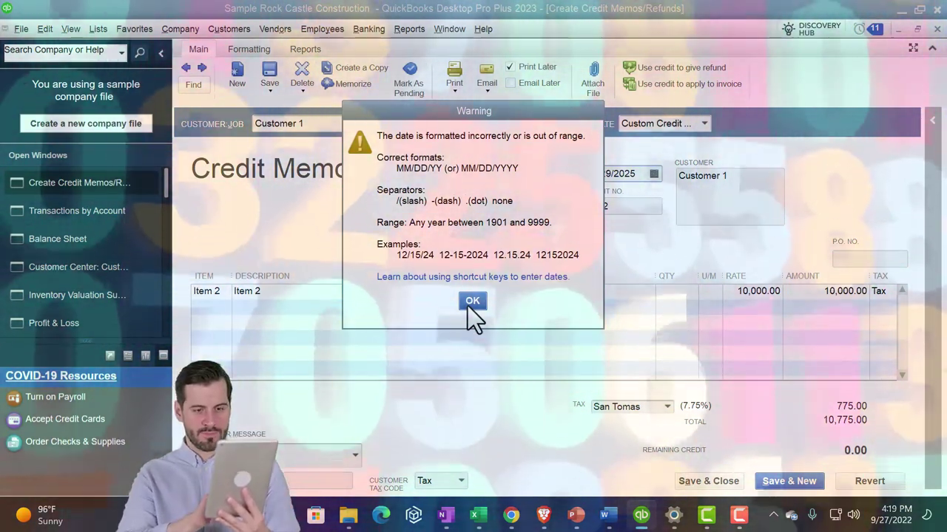
{"action": "left_click", "coordinate": [469, 303]}
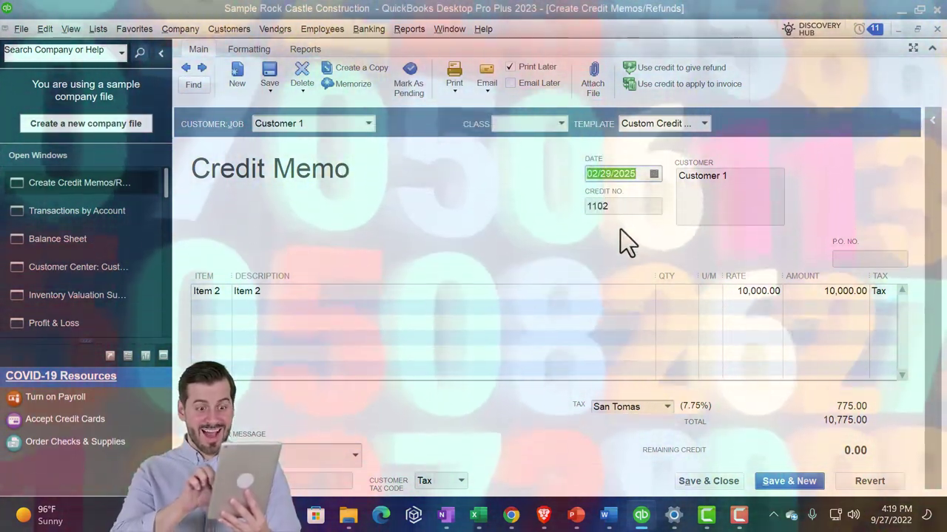
{"action": "key", "text": "Tab"}
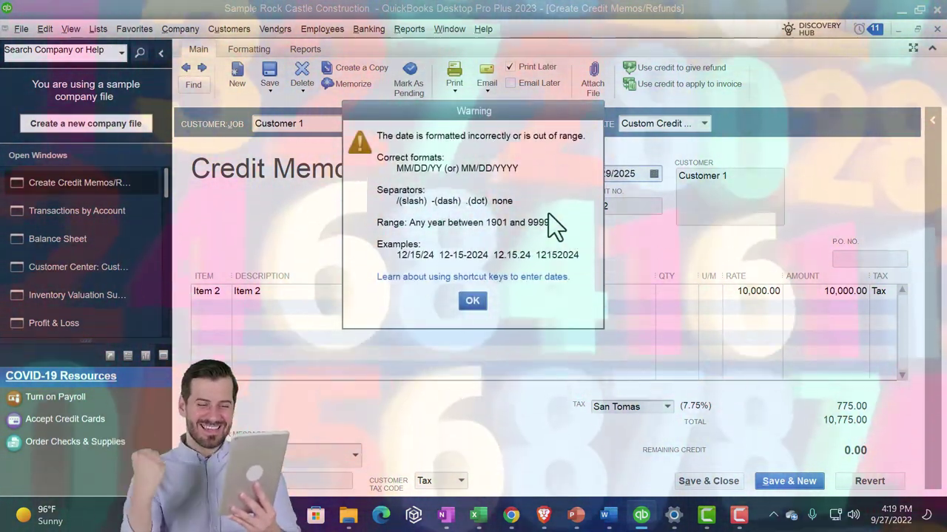
{"action": "key", "text": "Return"}
{"action": "type", "text": "02/28/2025"}
{"action": "key", "text": "Tab"}
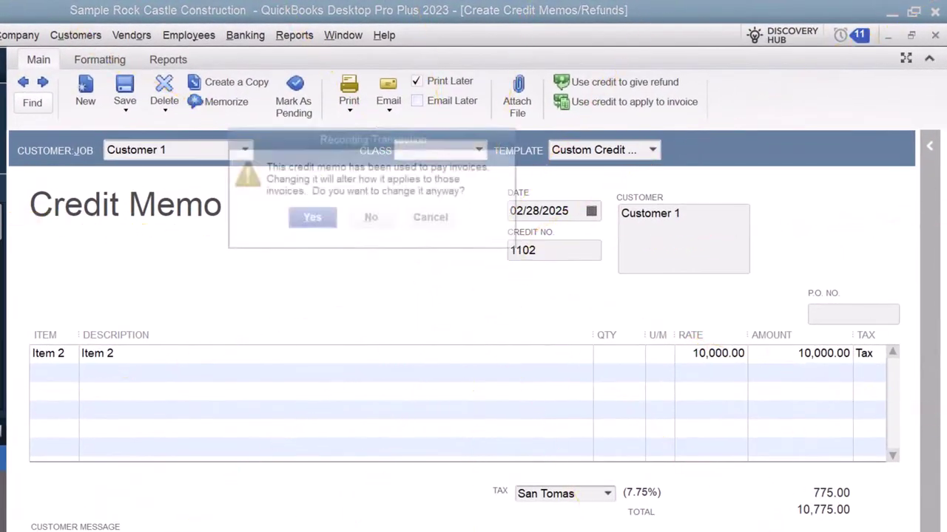
{"action": "left_click", "coordinate": [326, 228]}
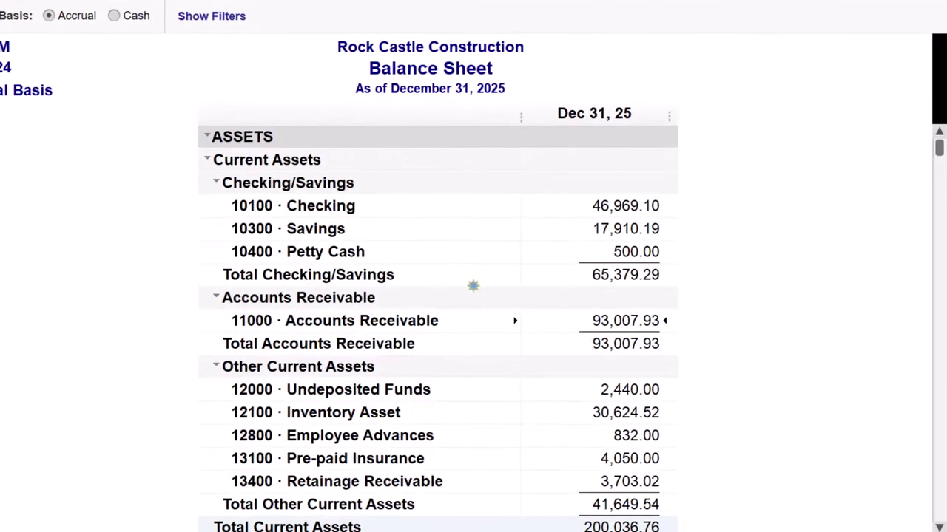
Review the Income account's transaction detail from the Profit & Loss report and close the detail.
{"action": "scroll", "coordinate": [688, 261], "scroll_direction": "down", "scroll_amount": 1}
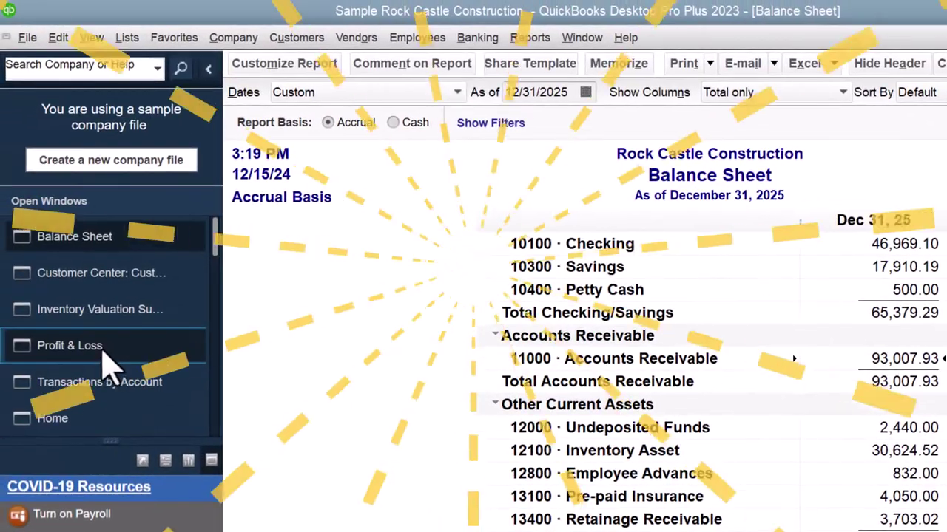
{"action": "left_click", "coordinate": [103, 351]}
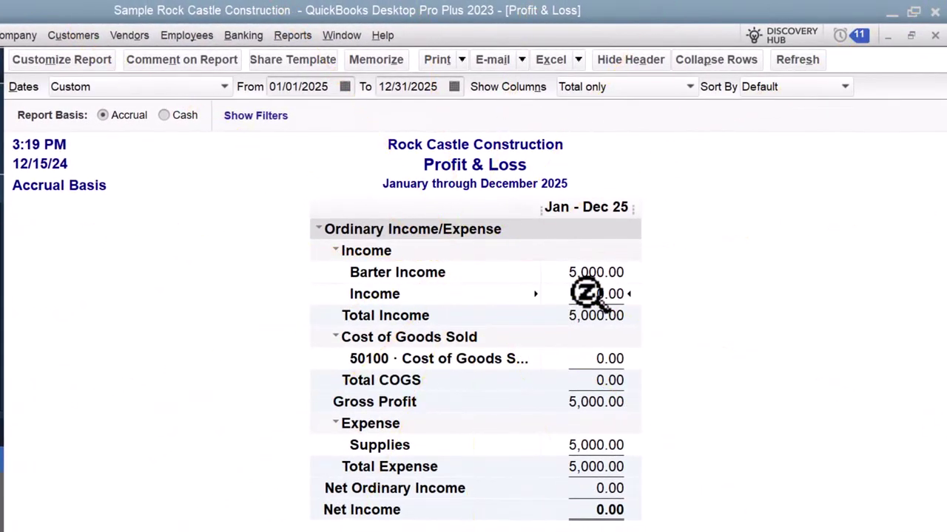
{"action": "double_click", "coordinate": [588, 294]}
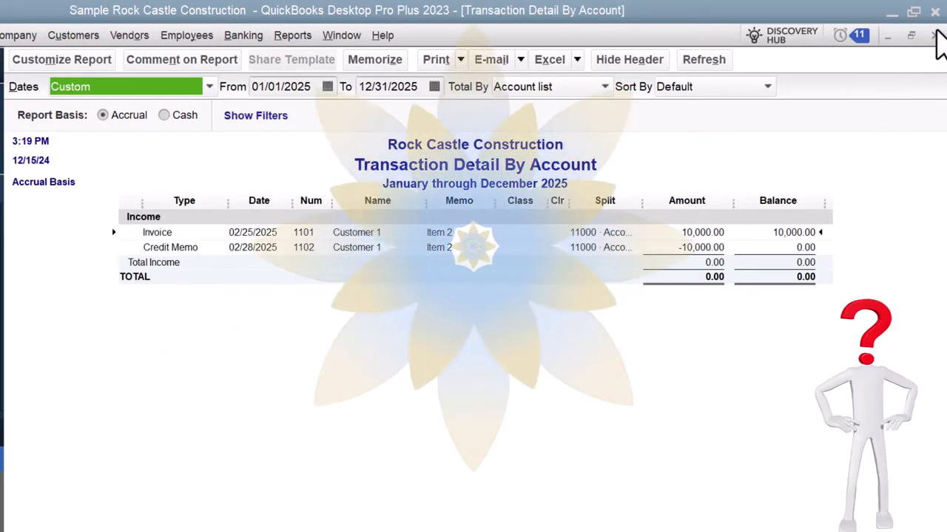
{"action": "key", "text": "Escape"}
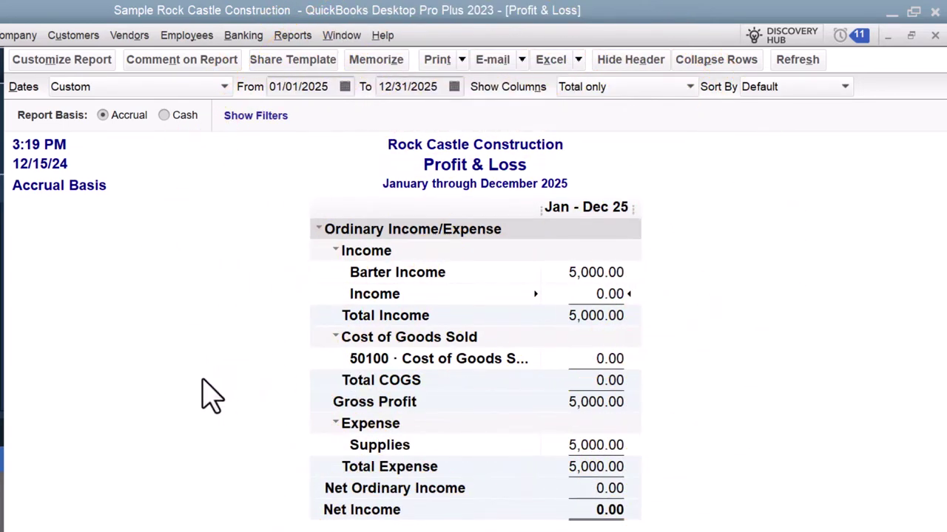
Review the Sales Tax Payable transactions from the Balance Sheet with a start date of 01/01/2025, and close the detail.
{"action": "left_click", "coordinate": [70, 256]}
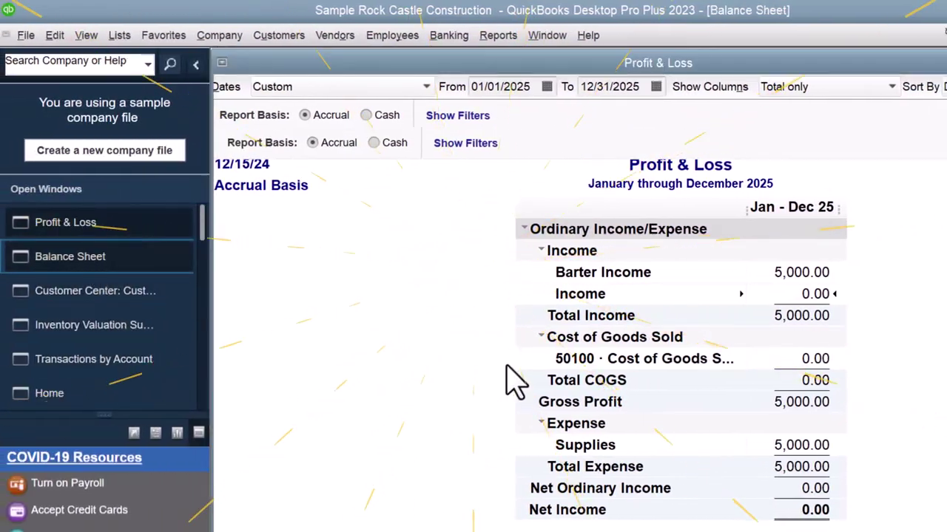
{"action": "scroll", "coordinate": [508, 366], "scroll_direction": "down", "scroll_amount": 8}
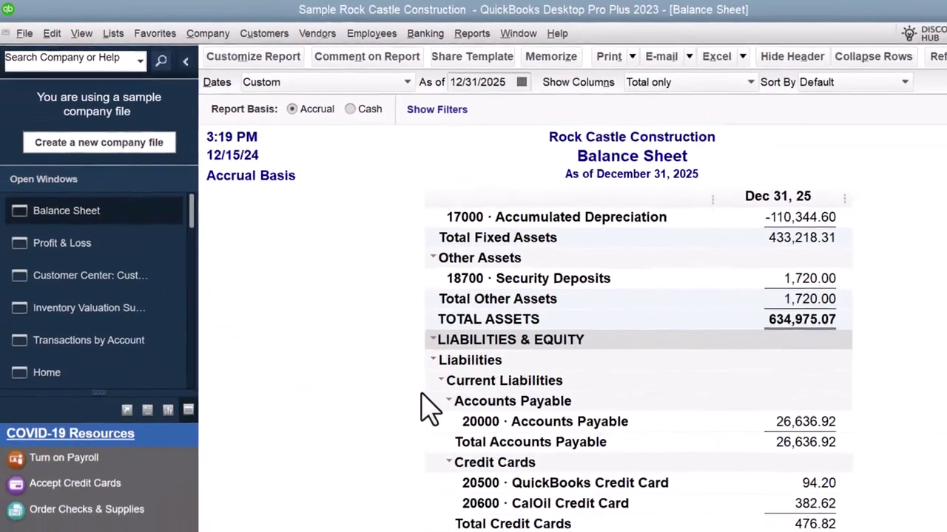
{"action": "scroll", "coordinate": [425, 399], "scroll_direction": "down", "scroll_amount": 3}
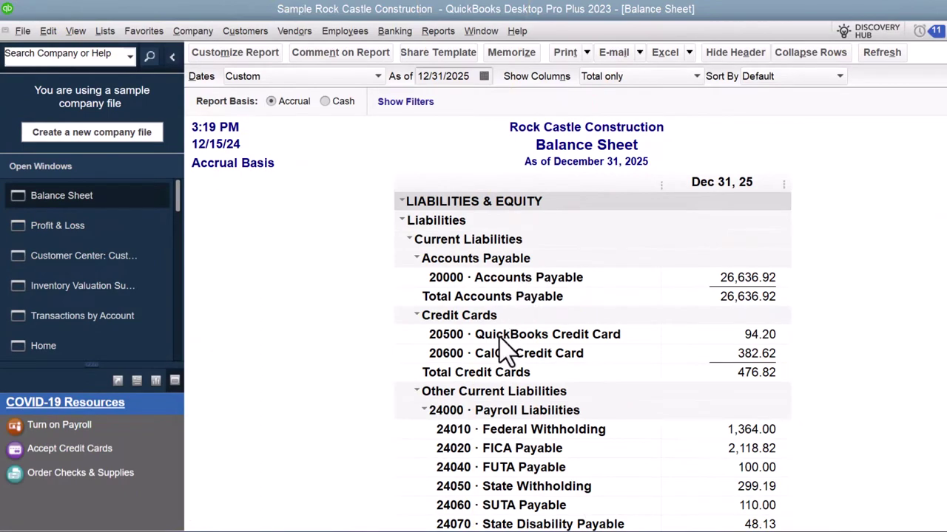
{"action": "scroll", "coordinate": [500, 344], "scroll_direction": "down", "scroll_amount": 3}
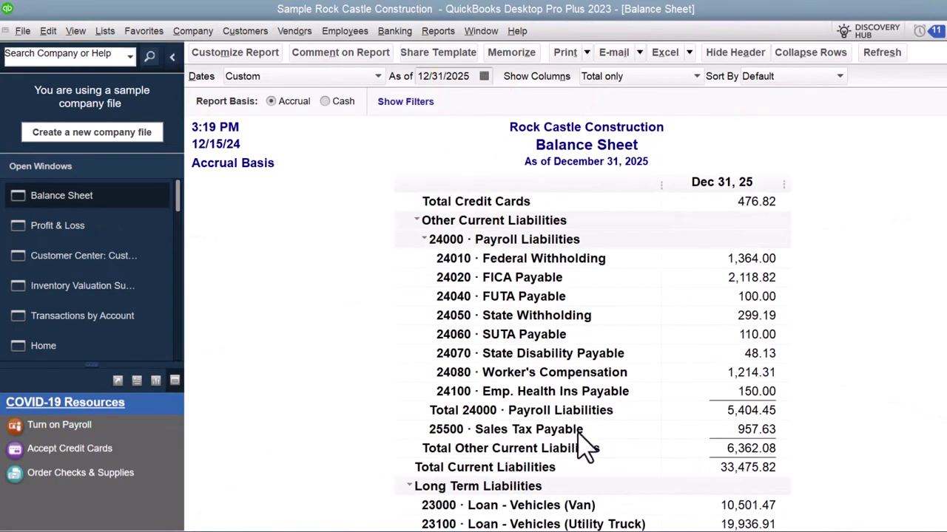
{"action": "double_click", "coordinate": [755, 429]}
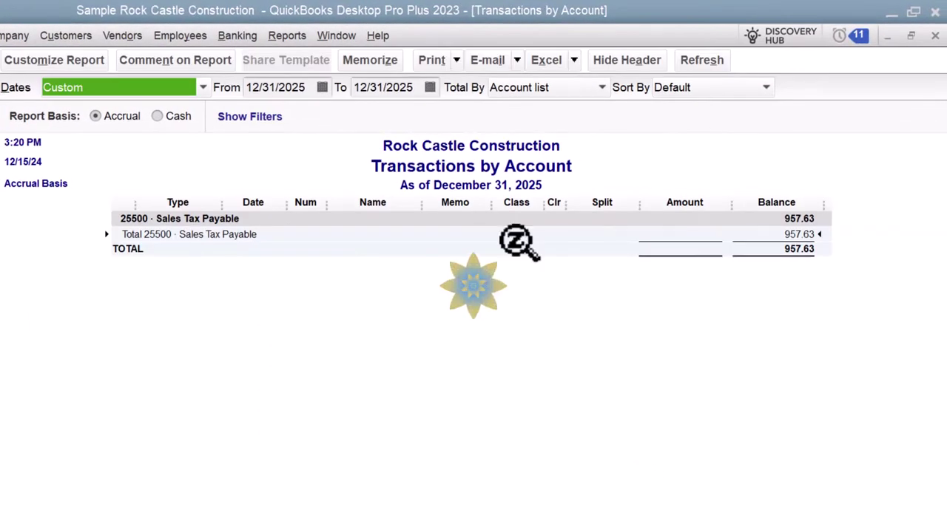
{"action": "key", "text": "Tab"}
{"action": "type", "text": "01012025"}
{"action": "key", "text": "Tab"}
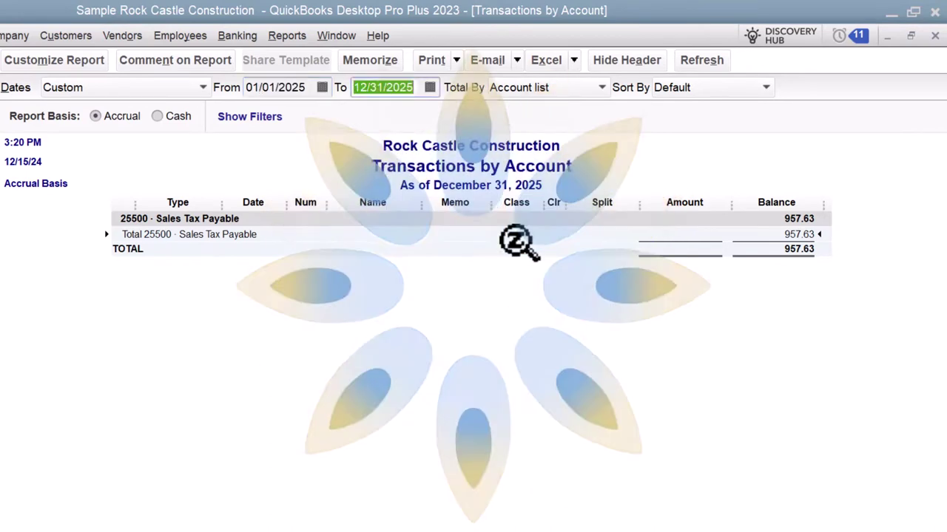
{"action": "key", "text": "Tab"}
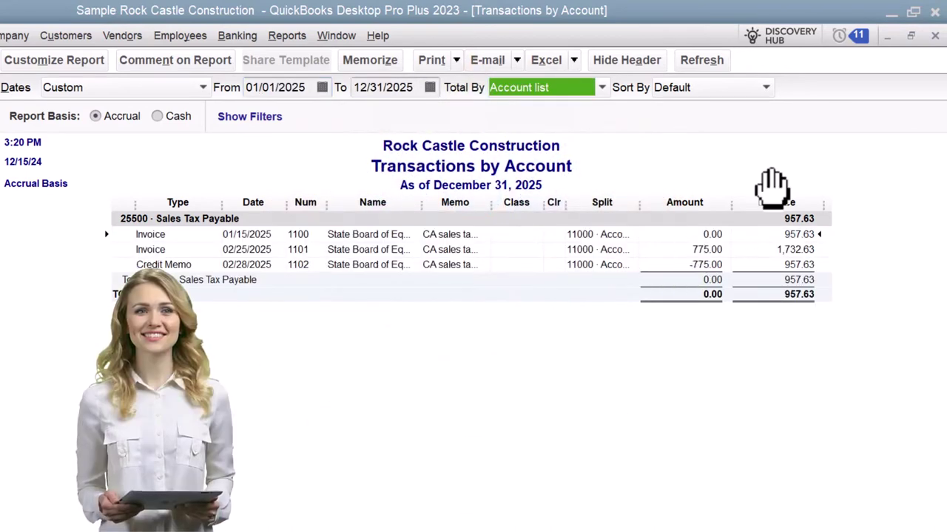
{"action": "left_click", "coordinate": [935, 35]}
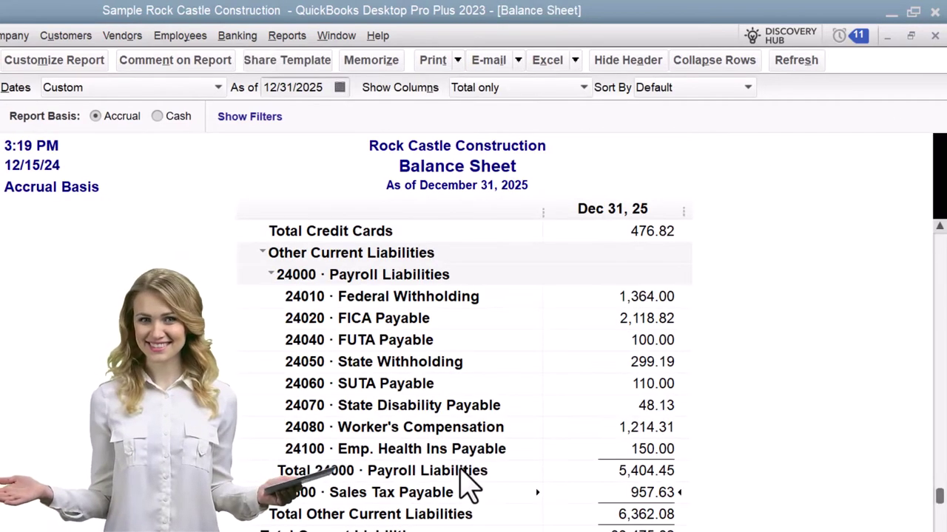
Review the Inventory Asset transactions from the Balance Sheet with a start date of 01/01/2025, and close the detail.
{"action": "scroll", "coordinate": [462, 477], "scroll_direction": "up", "scroll_amount": 10}
{"action": "scroll", "coordinate": [468, 484], "scroll_direction": "up", "scroll_amount": 10}
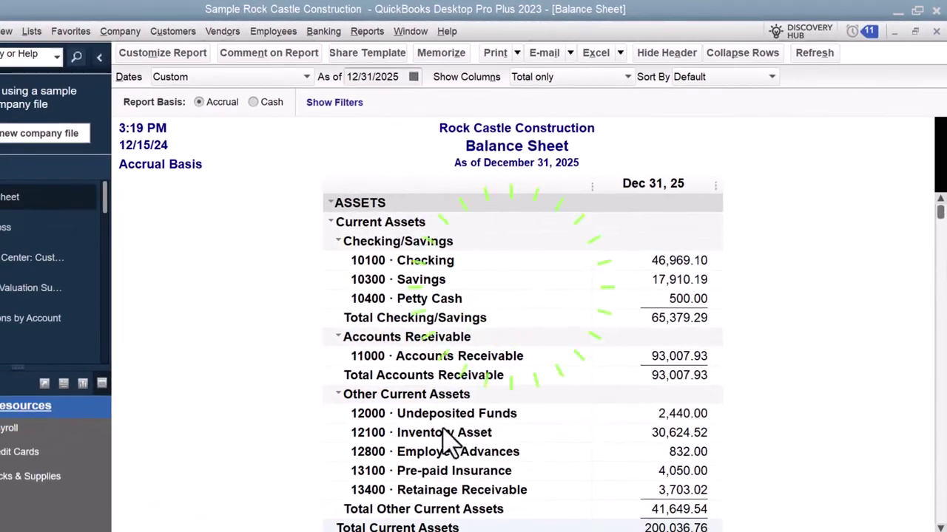
{"action": "scroll", "coordinate": [449, 442], "scroll_direction": "down", "scroll_amount": 2}
{"action": "scroll", "coordinate": [450, 442], "scroll_direction": "up", "scroll_amount": 1}
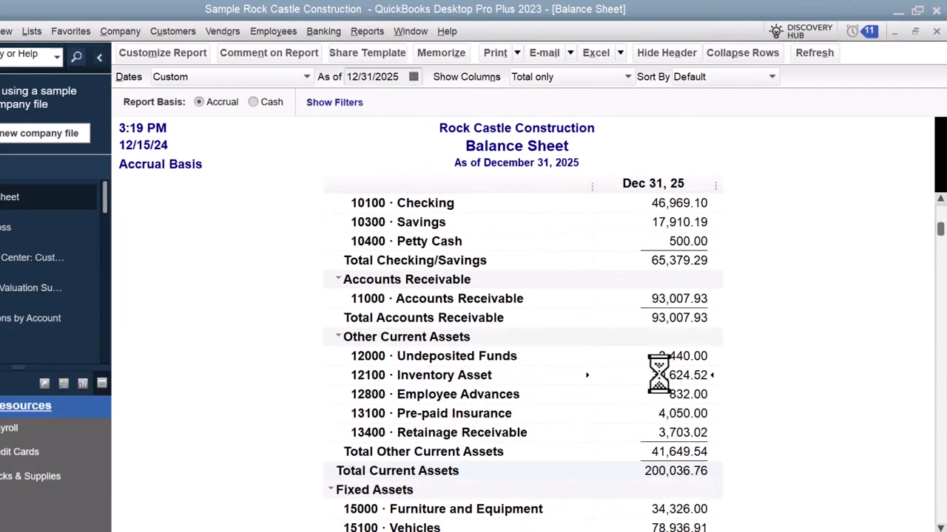
{"action": "key", "text": "Tab"}
{"action": "type", "text": "010125"}
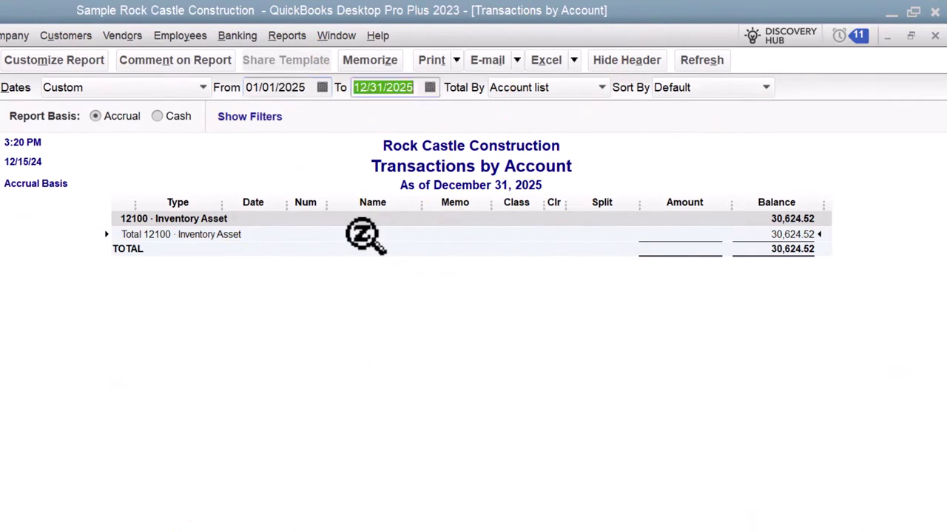
{"action": "key", "text": "Tab"}
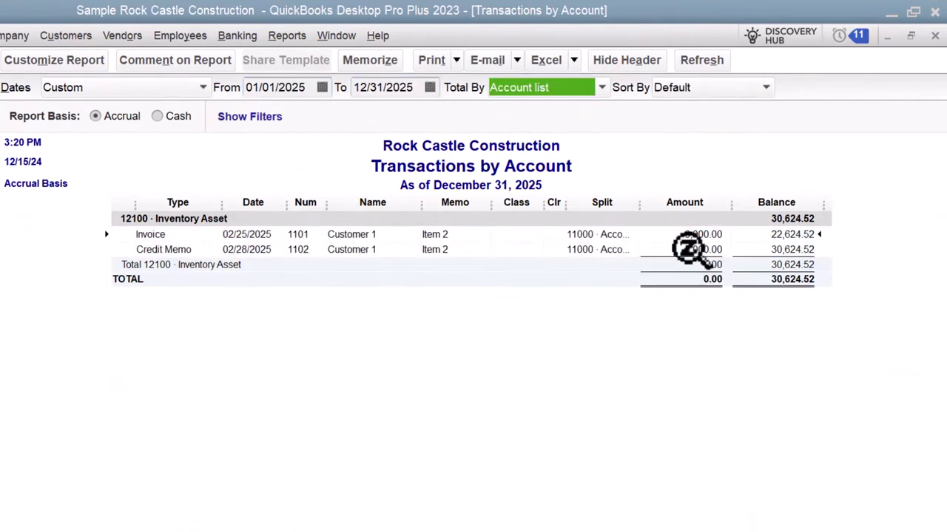
{"action": "left_click", "coordinate": [935, 37]}
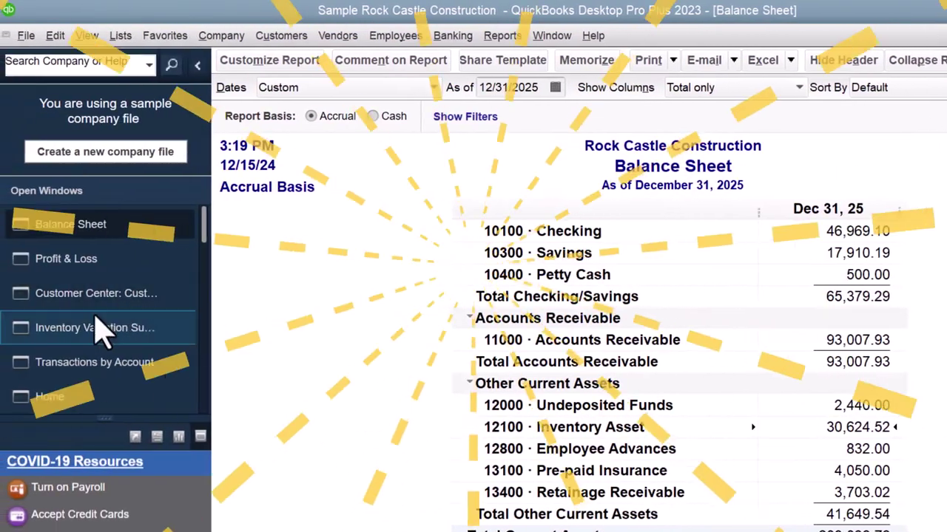
Check the Inventory Valuation Summary, and review the Cost of Goods Sold transaction detail from the Profit & Loss report.
{"action": "left_click", "coordinate": [14, 327]}
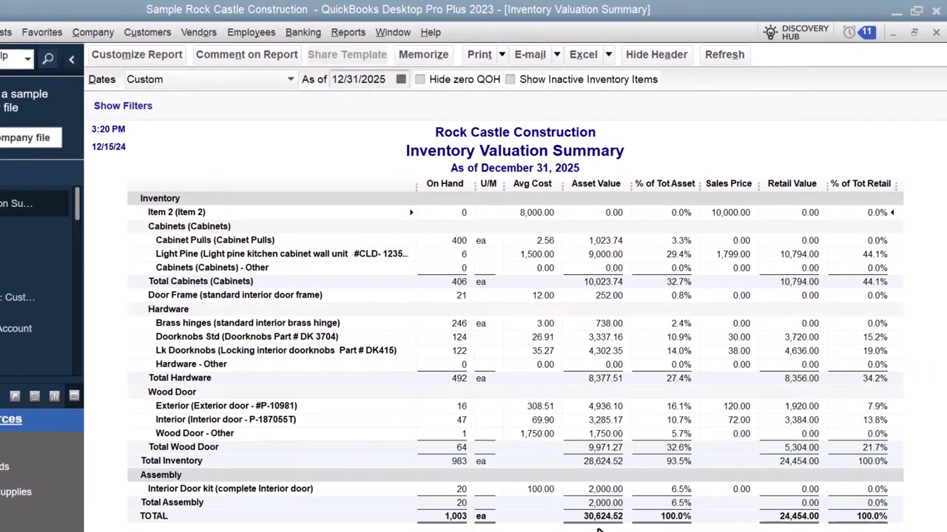
{"action": "left_click", "coordinate": [39, 238]}
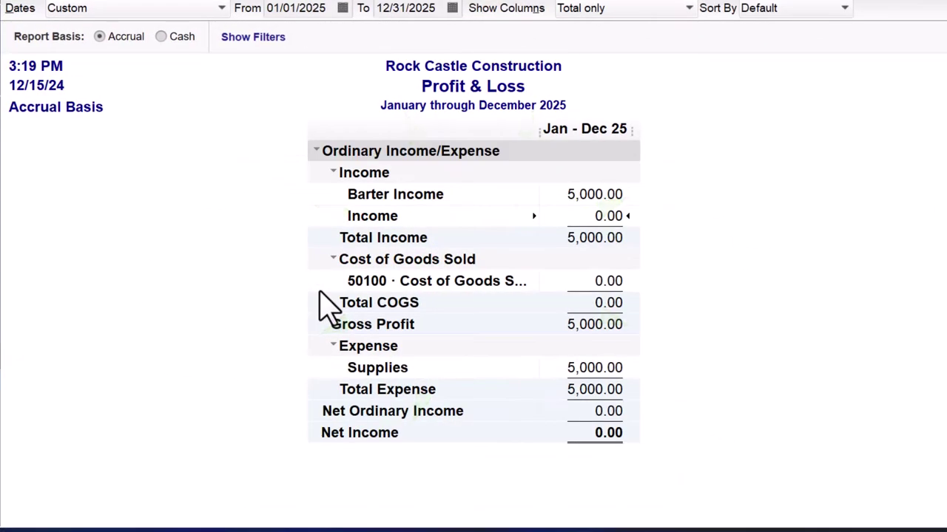
{"action": "double_click", "coordinate": [608, 281]}
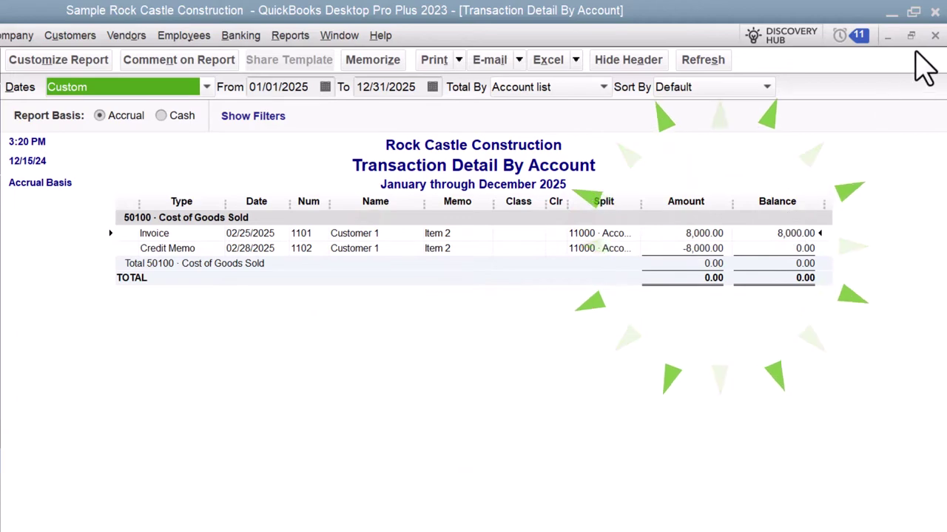
{"action": "left_click", "coordinate": [934, 36]}
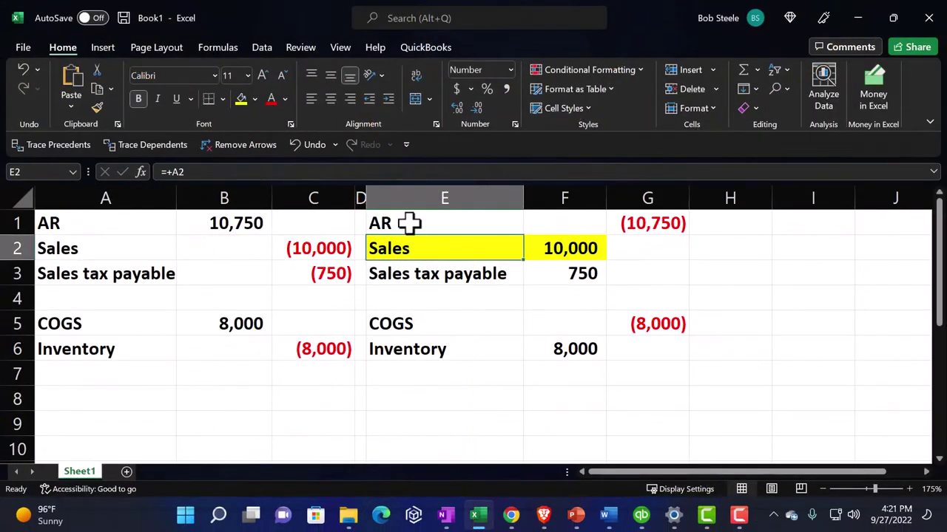
In the Excel worksheet, replace the Sales label in cell E2 with "Bad debts".
{"action": "mouse_move", "coordinate": [410, 249]}
{"action": "left_mouse_down"}
{"action": "mouse_move", "coordinate": [608, 296]}
{"action": "mouse_move", "coordinate": [628, 313]}
{"action": "mouse_move", "coordinate": [522, 291]}
{"action": "mouse_move", "coordinate": [418, 246]}
{"action": "left_mouse_up"}
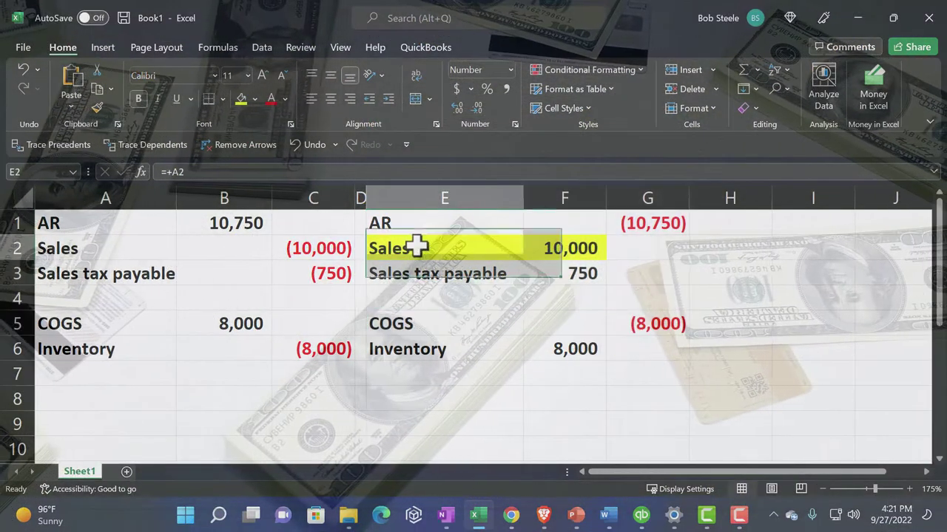
{"action": "type", "text": "Bad"}
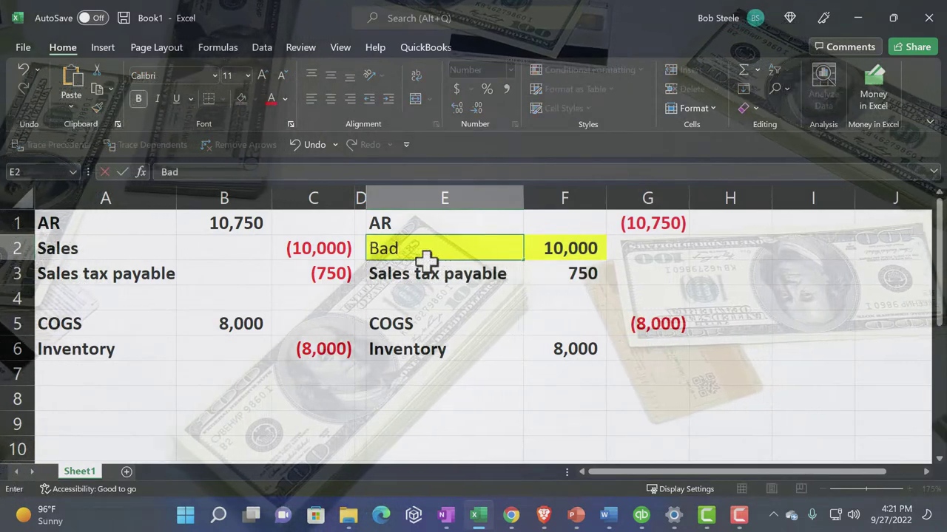
{"action": "type", "text": " debts"}
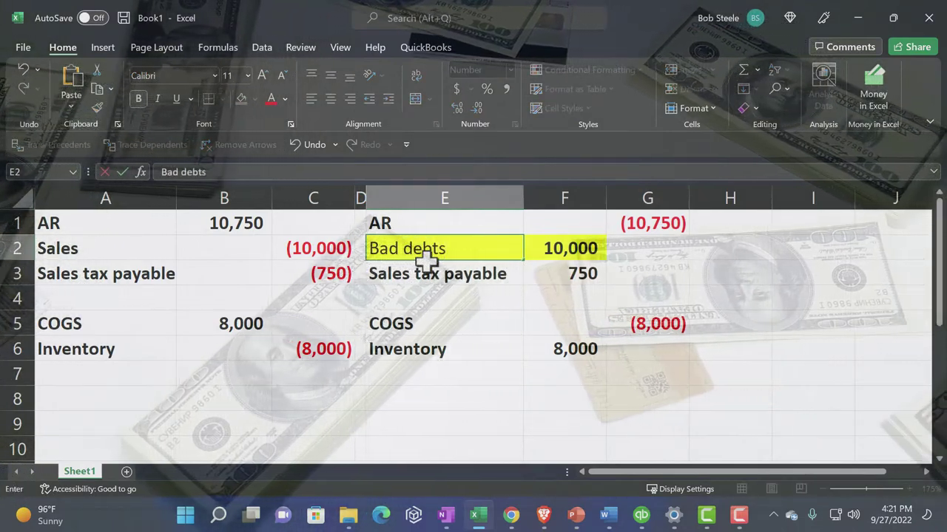
{"action": "key", "text": "Return"}
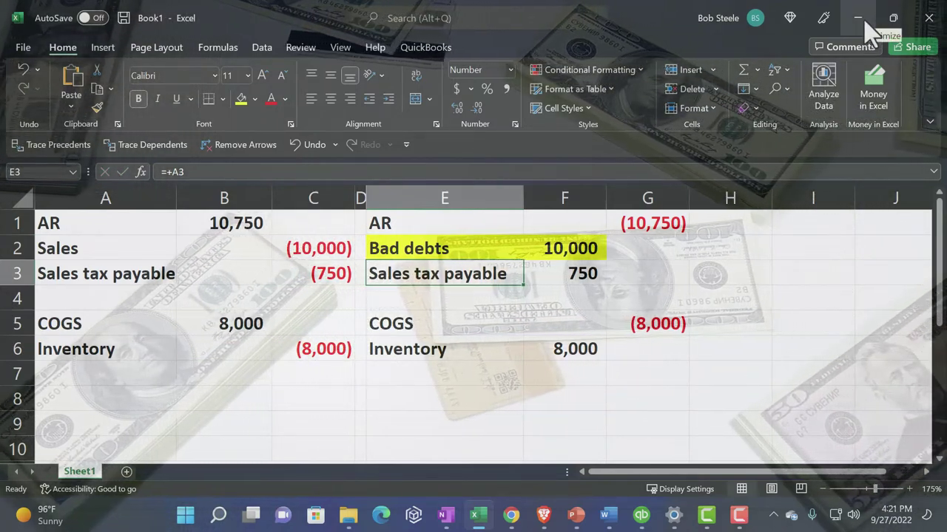
Switch to QuickBooks, open the 02/28/2025 credit memo from the transaction detail report, and widen its Item column.
{"action": "left_click", "coordinate": [863, 20]}
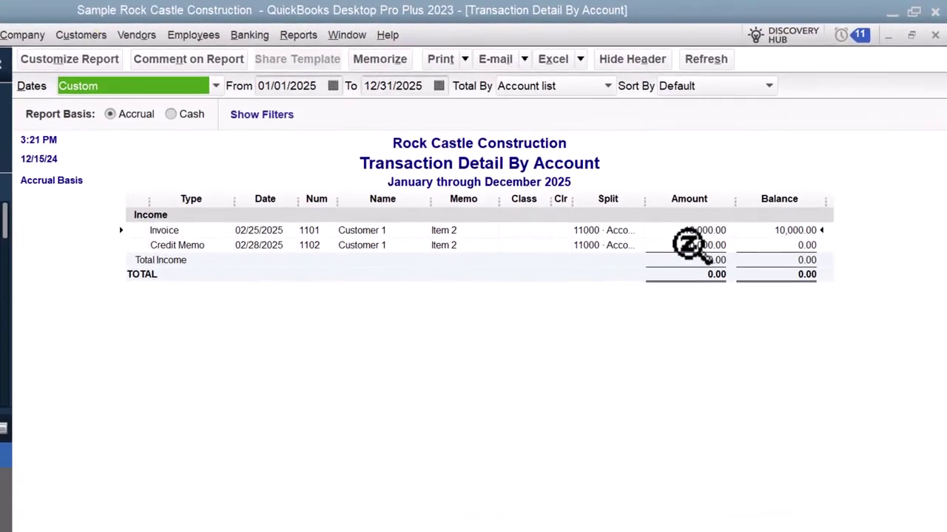
{"action": "left_click", "coordinate": [732, 202]}
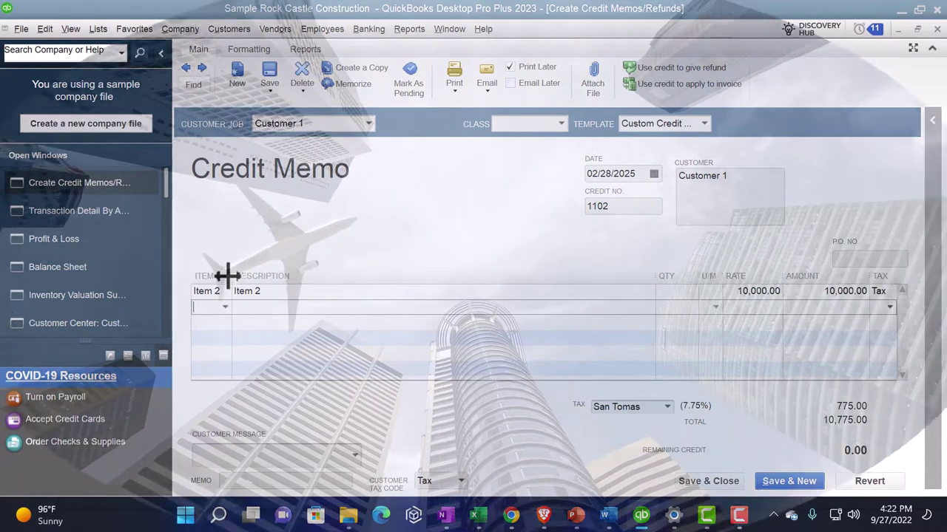
{"action": "left_click_drag", "start_coordinate": [227, 275], "coordinate": [253, 275]}
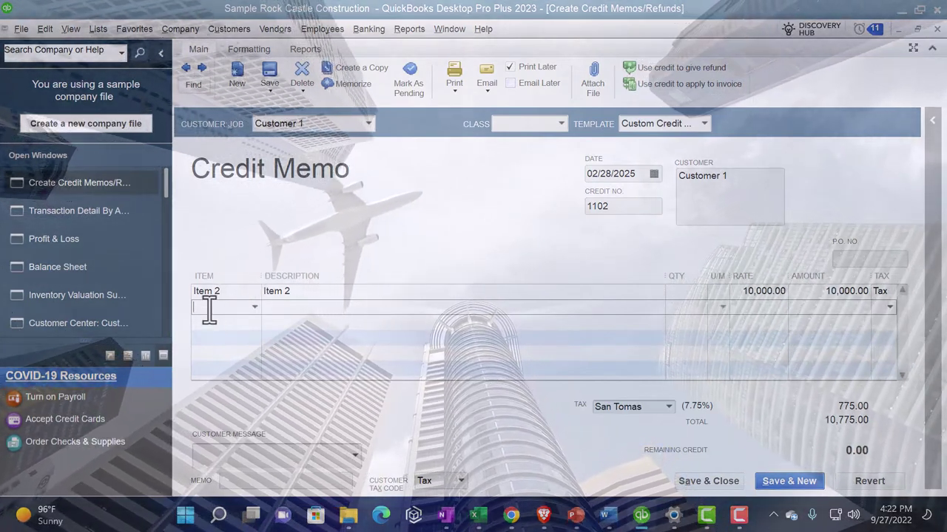
Add a new item named "Bad debt 2" from the credit memo's second line, with the type Other Charge.
{"action": "type", "text": "Bad deb"}
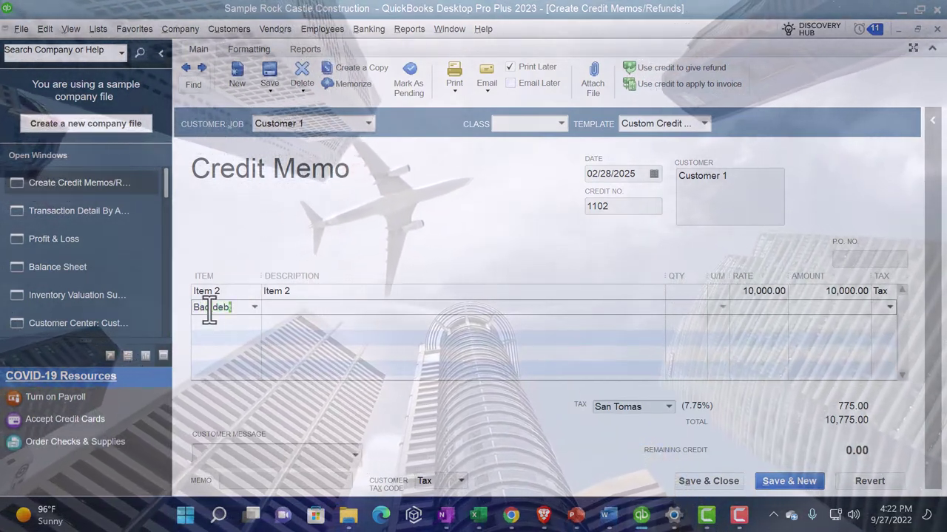
{"action": "type", "text": "t 2"}
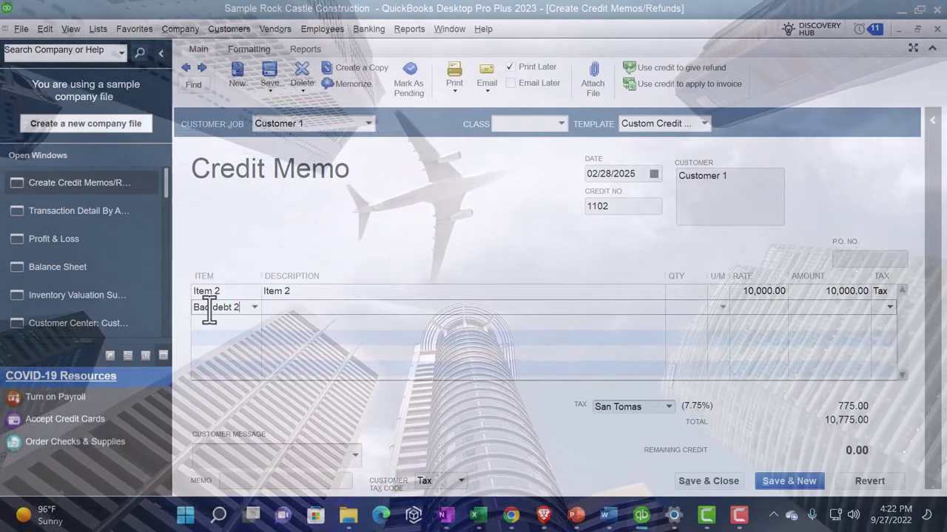
{"action": "key", "text": "Tab"}
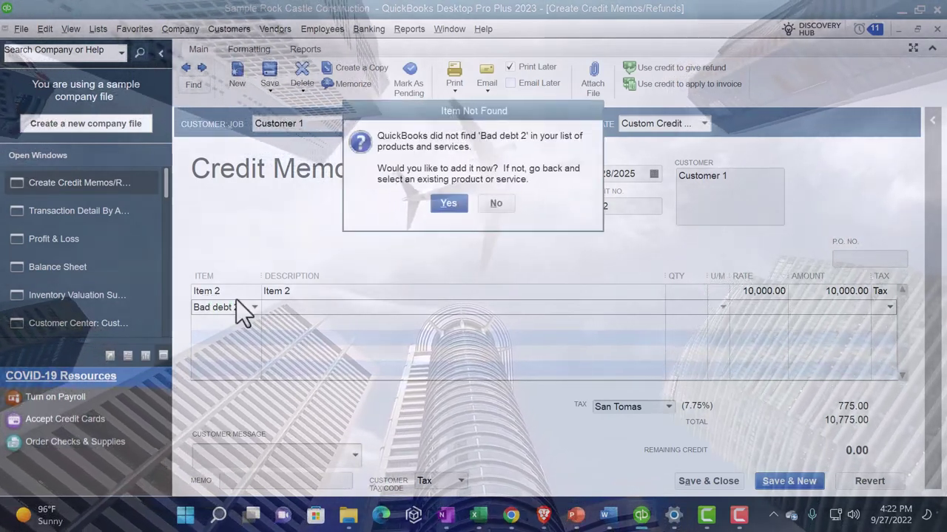
{"action": "left_click", "coordinate": [448, 204]}
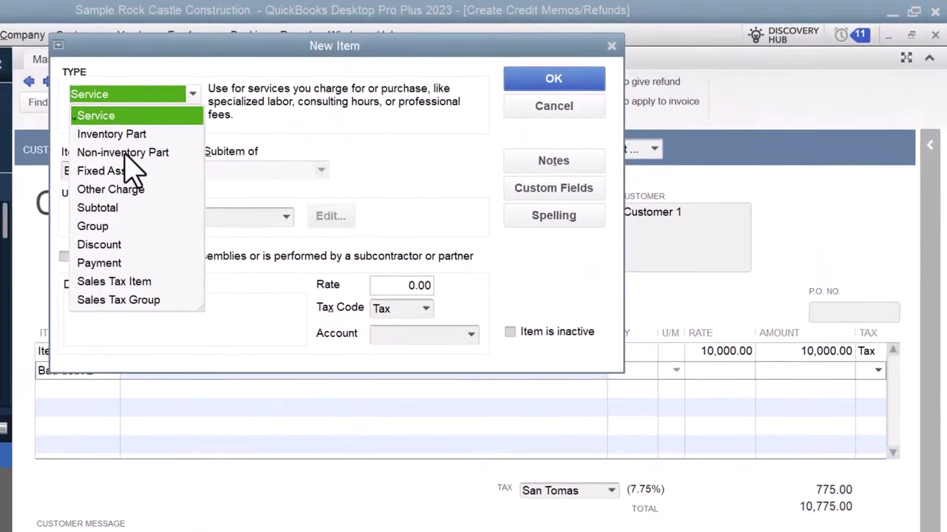
{"action": "left_click", "coordinate": [110, 194]}
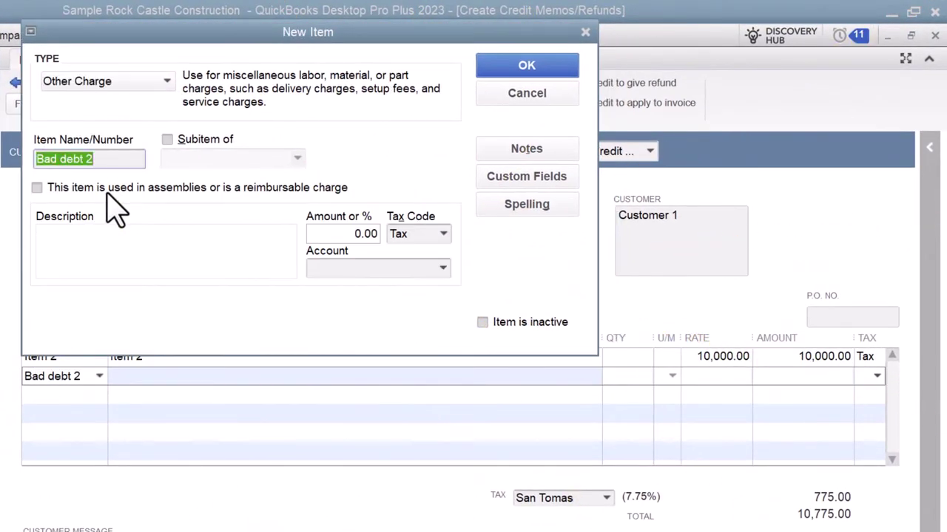
Enter "Bad debt 2" as the new item's description and keep its tax code as Tax.
{"action": "left_click", "coordinate": [64, 158]}
{"action": "type", "text": "Bad debt 2"}
{"action": "left_click", "coordinate": [84, 238]}
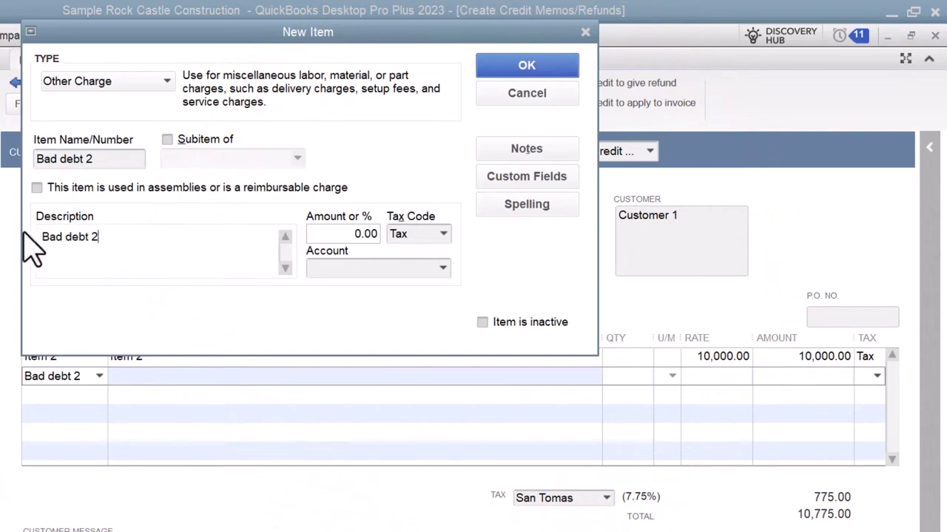
{"action": "key", "text": "Tab"}
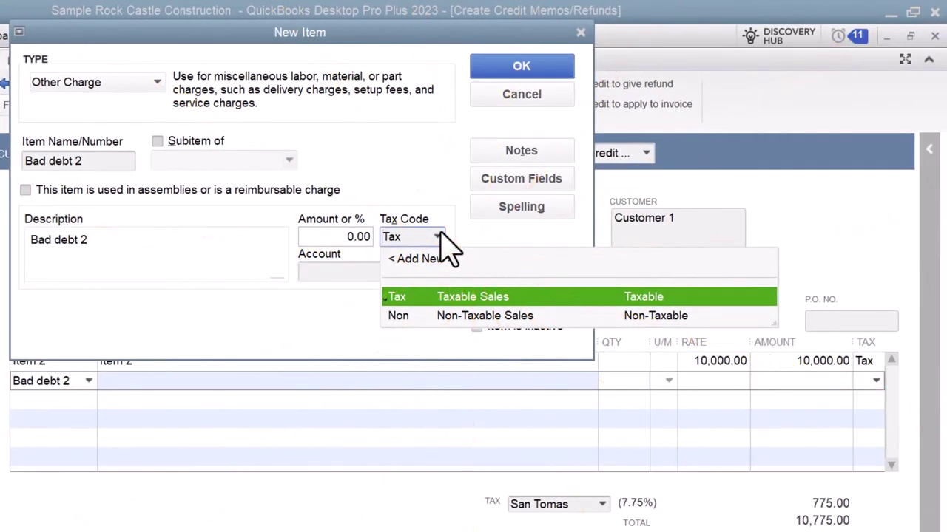
{"action": "left_click", "coordinate": [439, 235]}
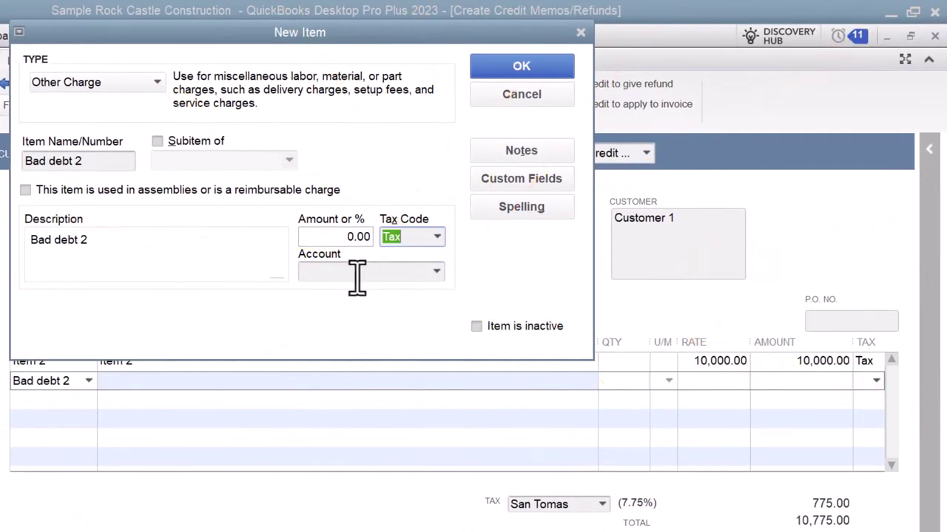
Assign the 60300 · Bad debt expense account to the new item and save it onto the credit memo.
{"action": "left_click", "coordinate": [434, 273]}
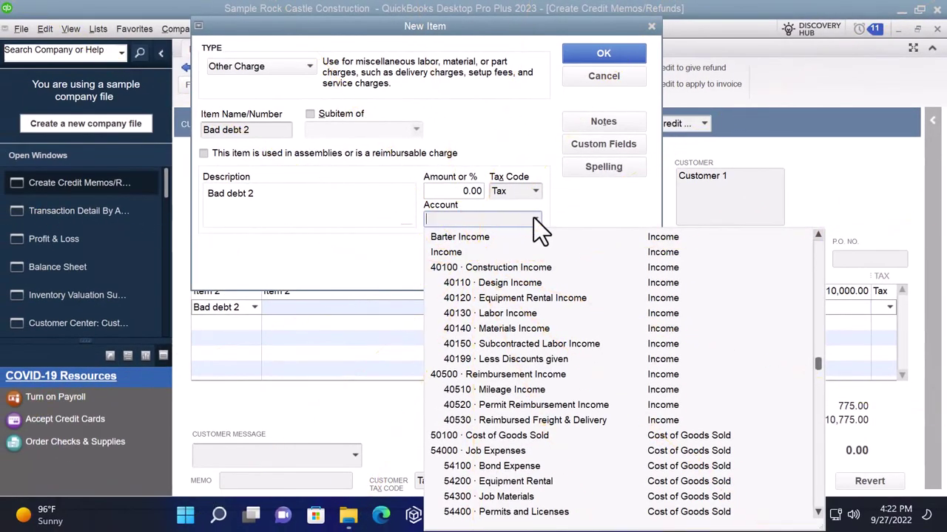
{"action": "type", "text": "bad"}
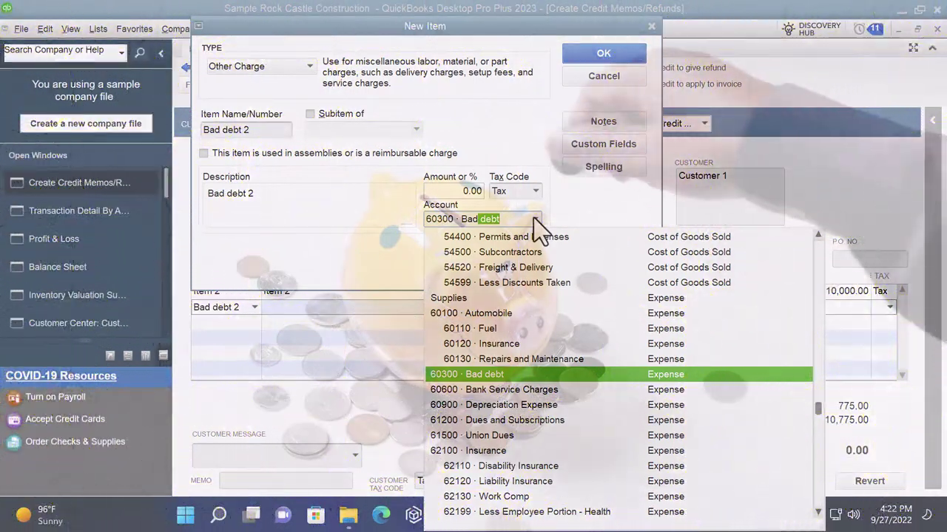
{"action": "key", "text": "Tab"}
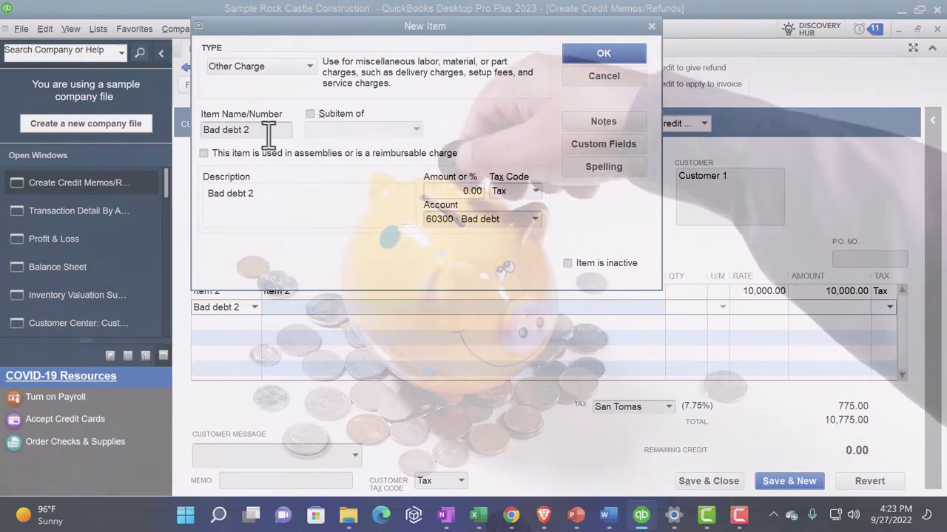
{"action": "left_click", "coordinate": [536, 219]}
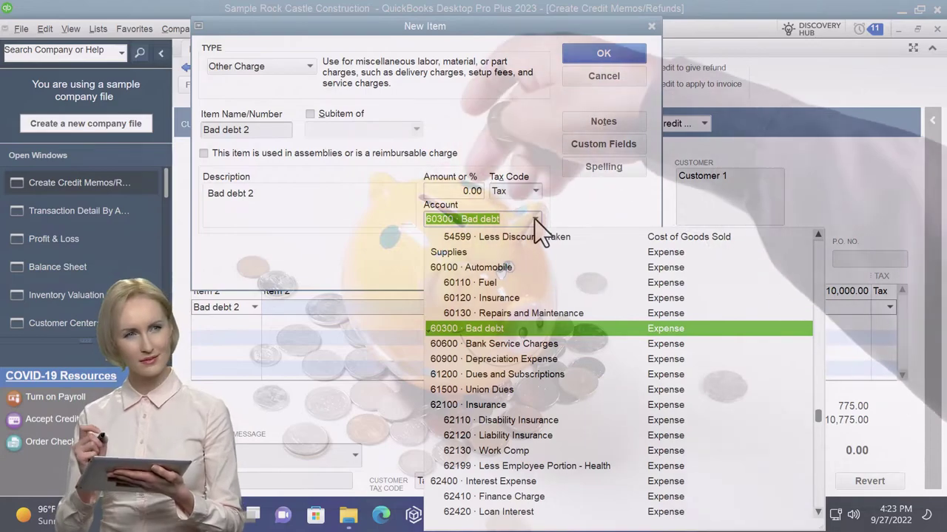
{"action": "left_click", "coordinate": [354, 268]}
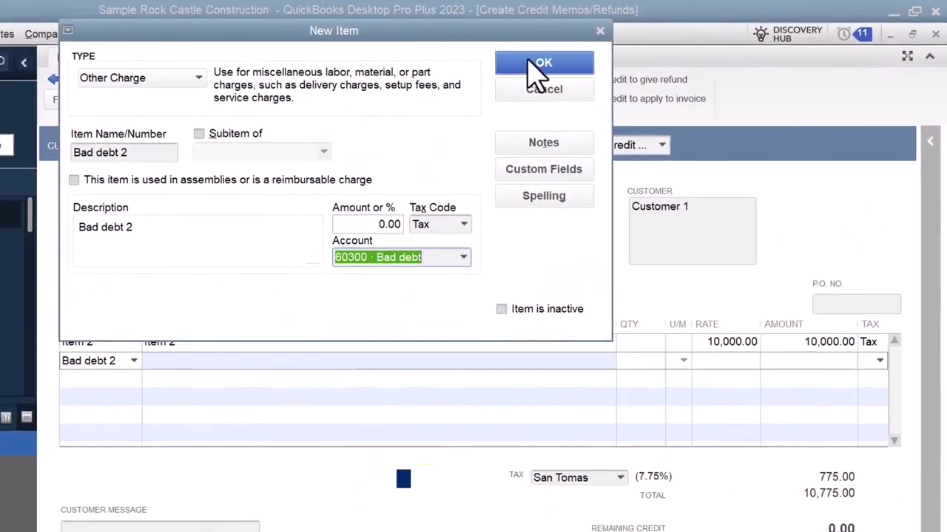
{"action": "left_click", "coordinate": [596, 55]}
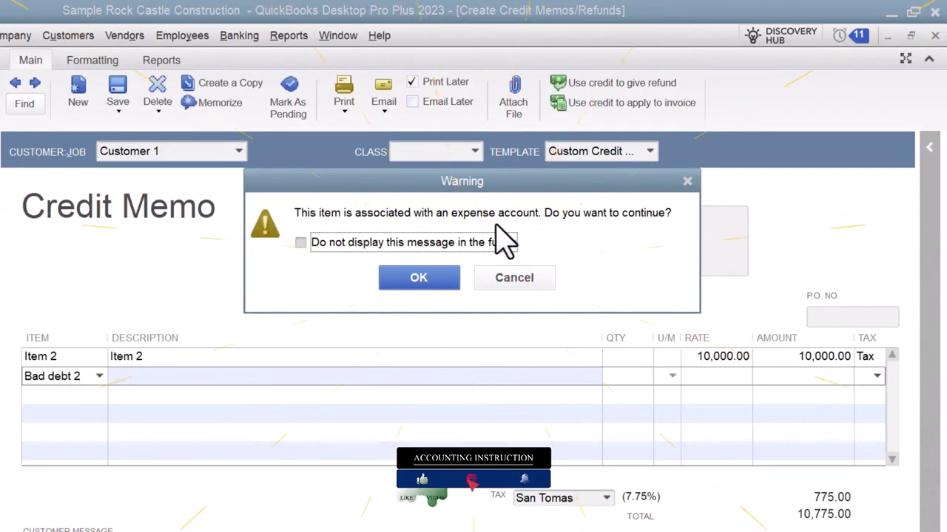
{"action": "left_click", "coordinate": [430, 274]}
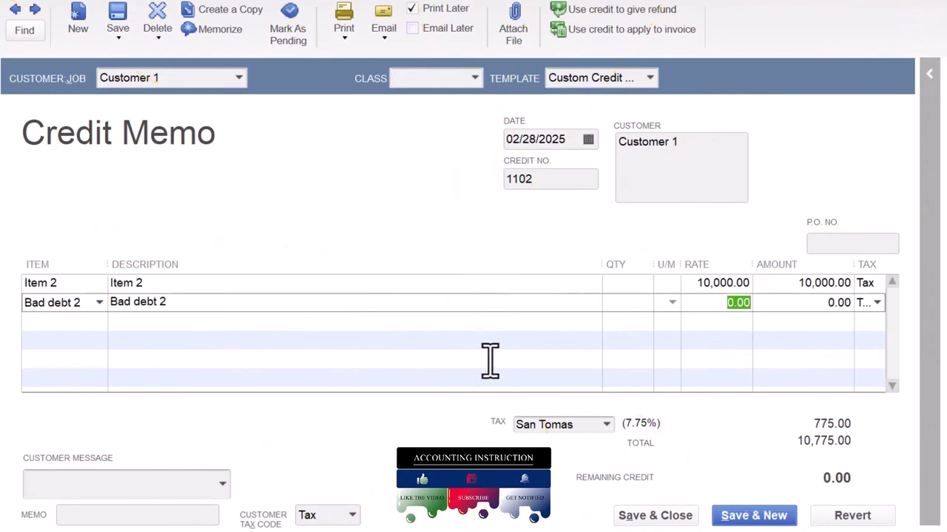
Set the Bad debt 2 line's rate to 10,000 and widen the Tax column.
{"action": "type", "text": "100000"}
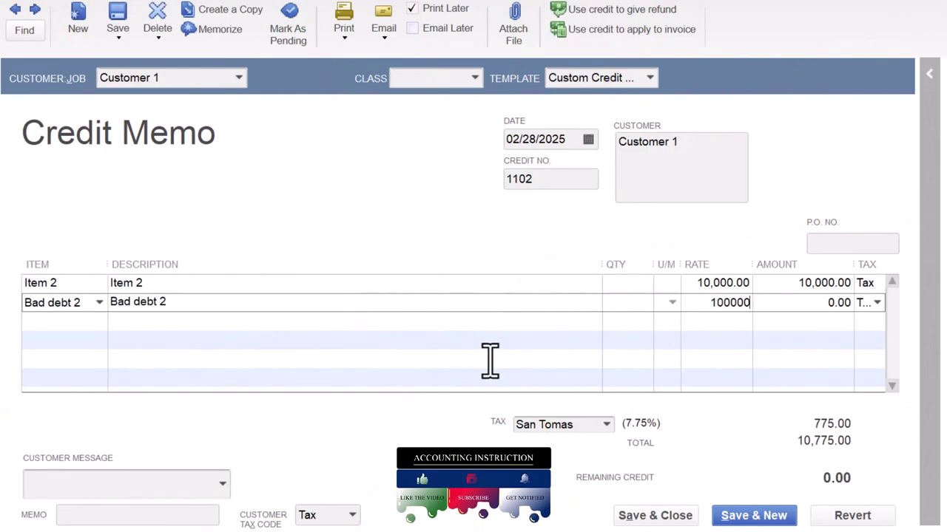
{"action": "left_click", "coordinate": [714, 303]}
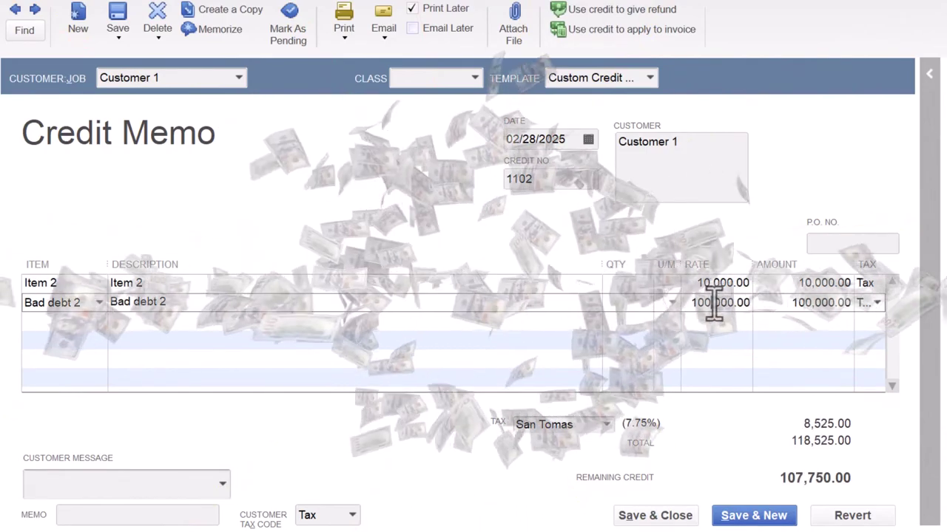
{"action": "type", "text": "10000"}
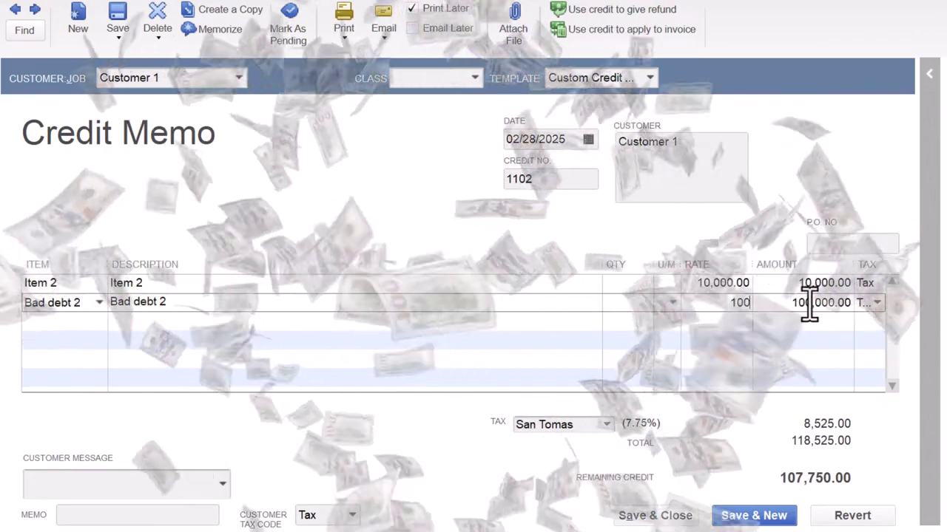
{"action": "key", "text": "Tab"}
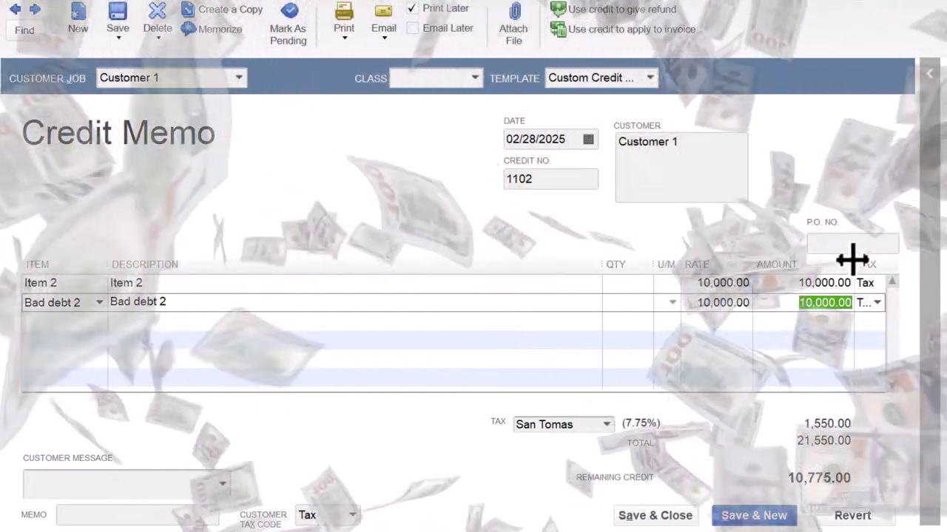
{"action": "left_click_drag", "start_coordinate": [851, 263], "coordinate": [828, 267]}
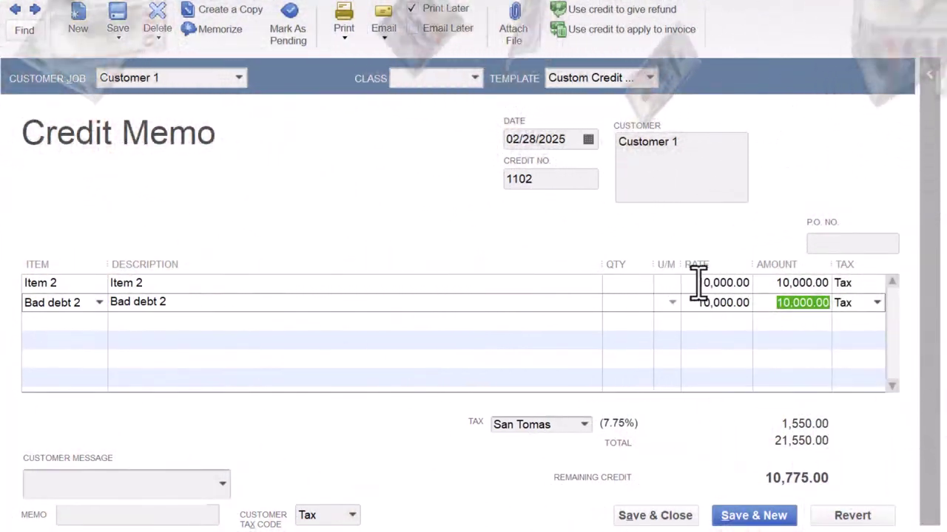
Set the Item 2 line's rate on the credit memo to 0.
{"action": "left_click_drag", "start_coordinate": [697, 284], "coordinate": [767, 281]}
{"action": "type", "text": "0"}
{"action": "key", "text": "Tab"}
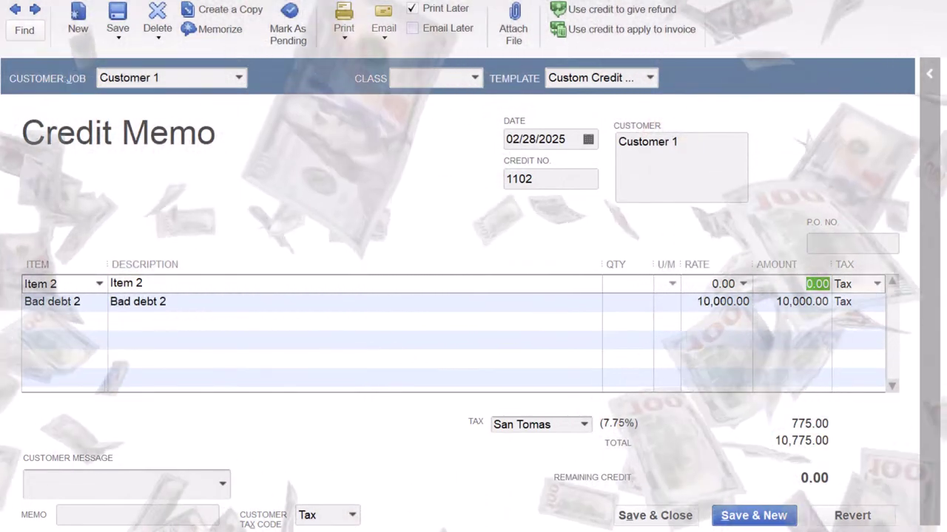
{"action": "key", "text": "Tab"}
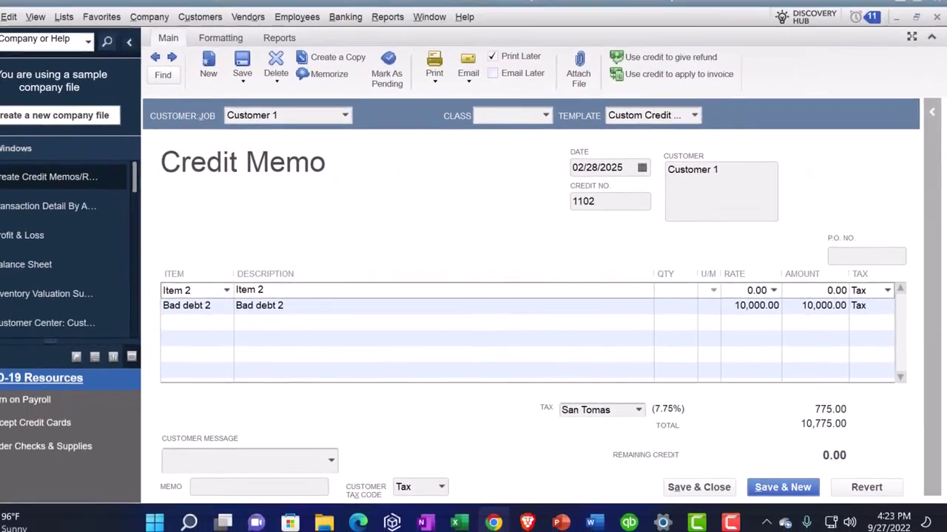
{"action": "left_click", "coordinate": [375, 251]}
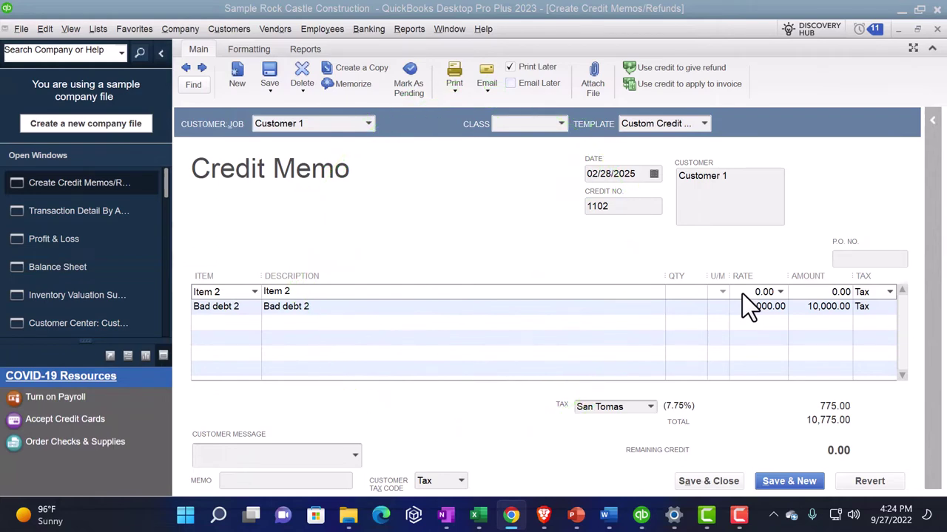
{"action": "left_click", "coordinate": [621, 308]}
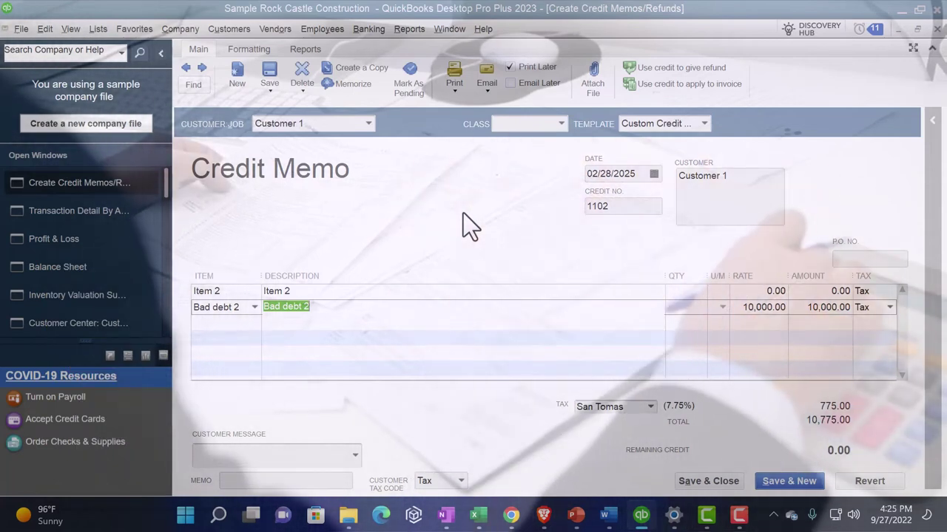
{"action": "left_click", "coordinate": [241, 290]}
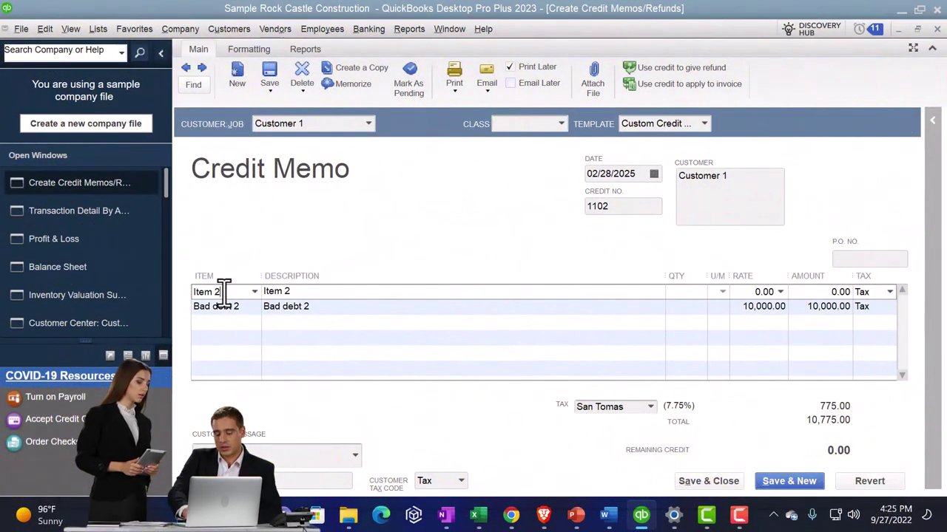
Save the edited credit memo, accepting the change to its applied invoices, and close the transaction detail report.
{"action": "left_click", "coordinate": [691, 482]}
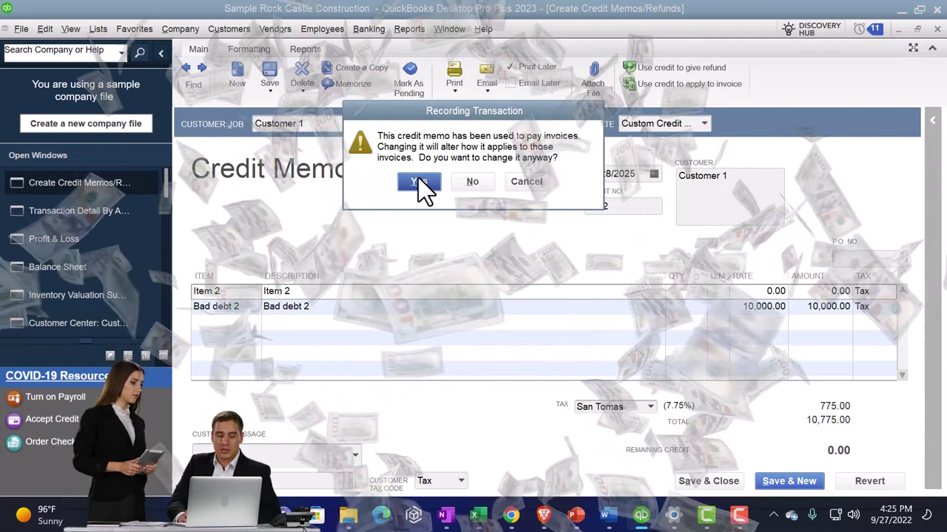
{"action": "left_click", "coordinate": [418, 181]}
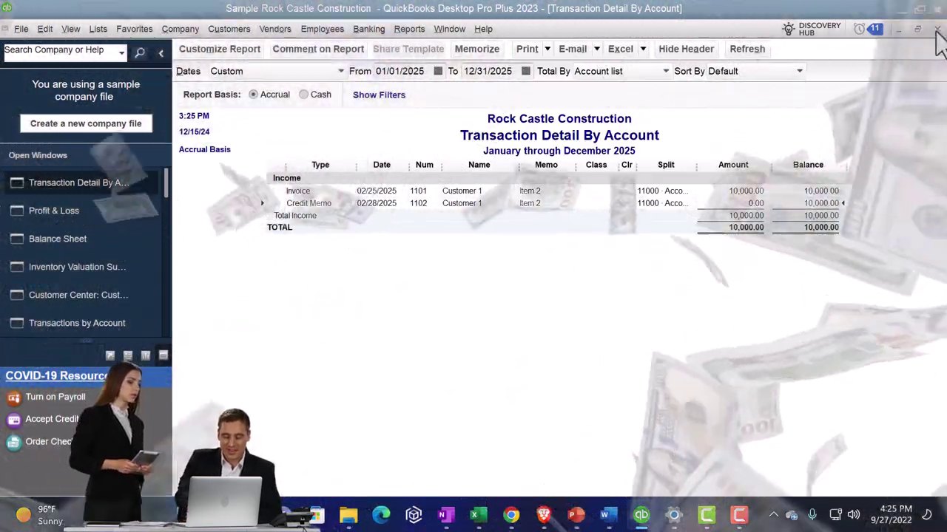
{"action": "left_click", "coordinate": [937, 30]}
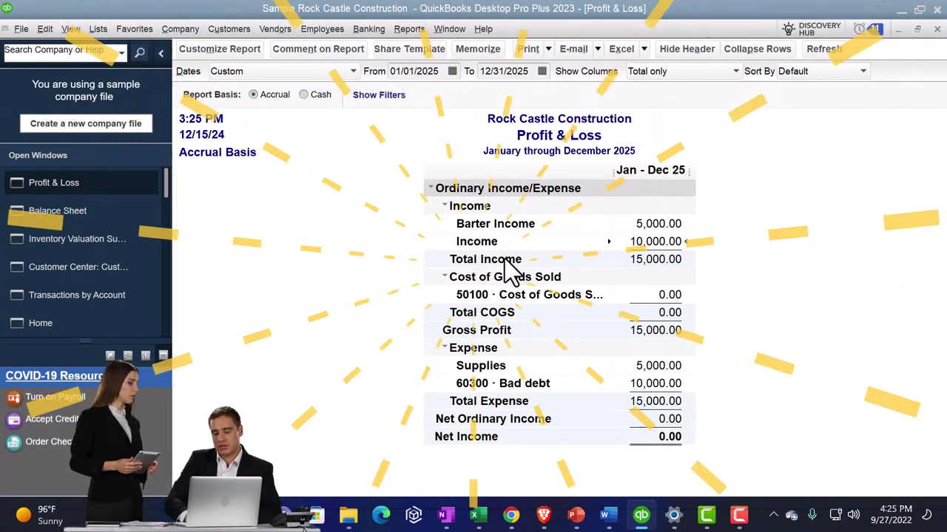
Review the Income transaction detail from the Profit & Loss report, and compare the Income and Bad debt lines.
{"action": "double_click", "coordinate": [654, 242]}
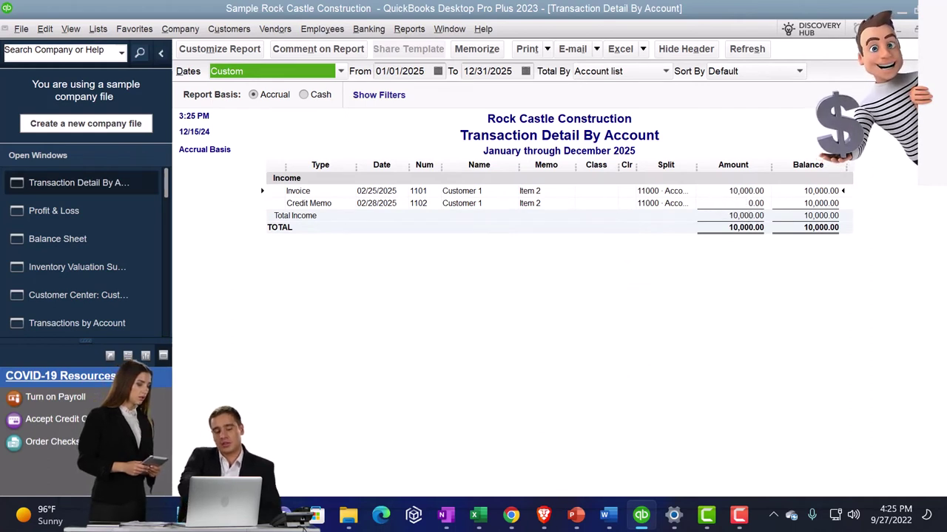
{"action": "key", "text": "Escape"}
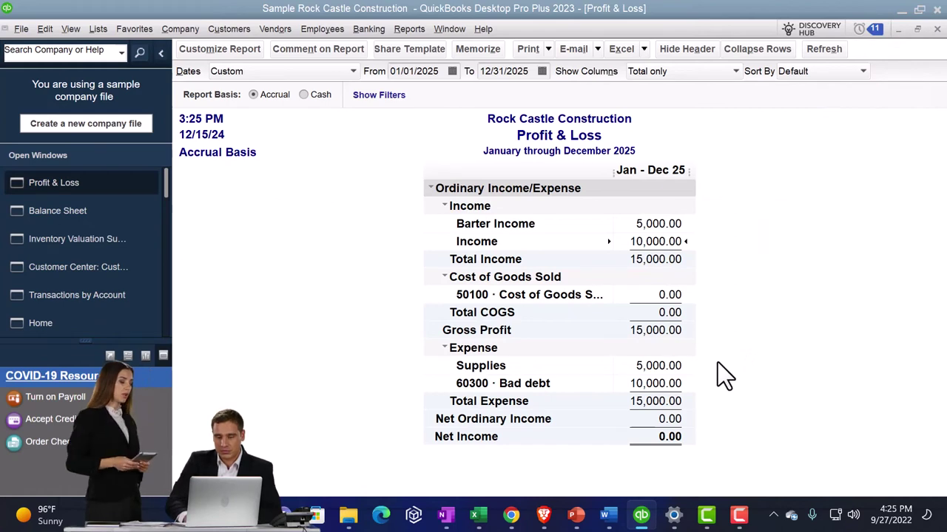
{"action": "left_click", "coordinate": [658, 383]}
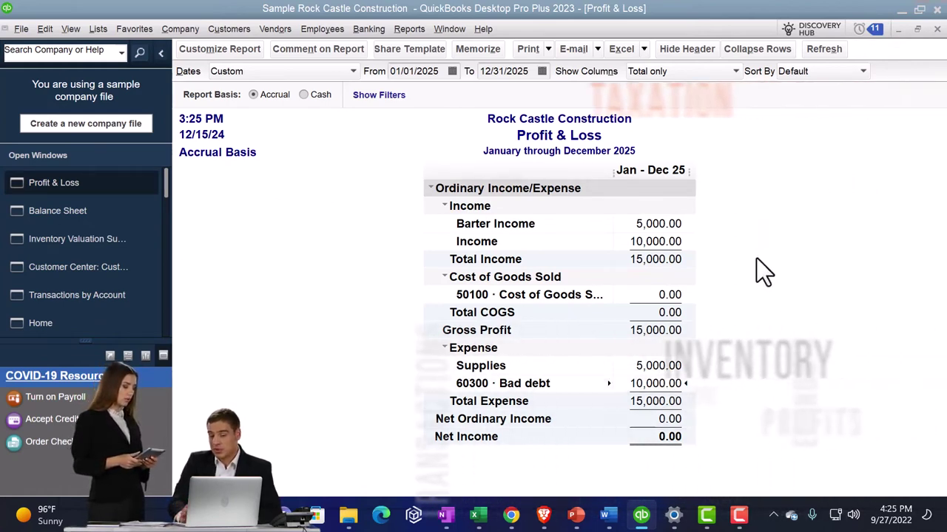
{"action": "left_click", "coordinate": [662, 241]}
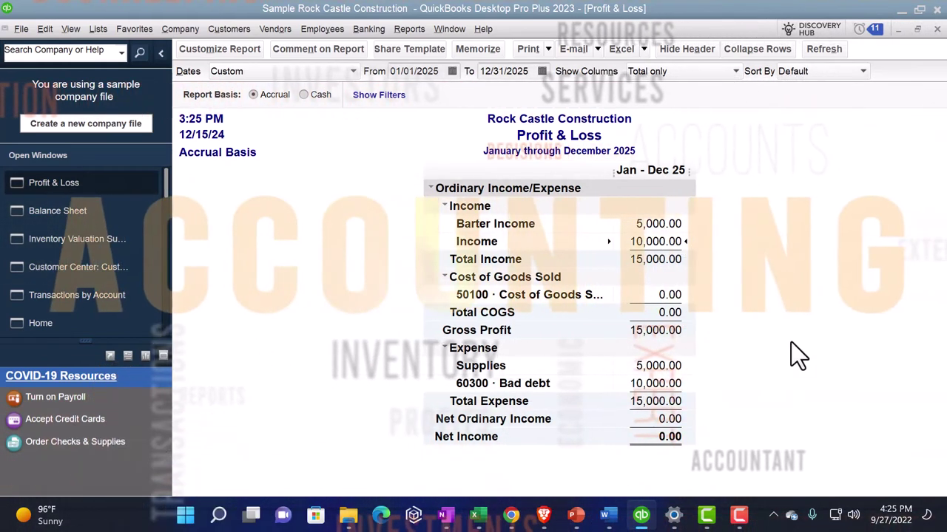
Check the Bad debt and Income amounts, and switch to Excel to compare the original sale entry with its reversing bad debt entry.
{"action": "left_click", "coordinate": [664, 384]}
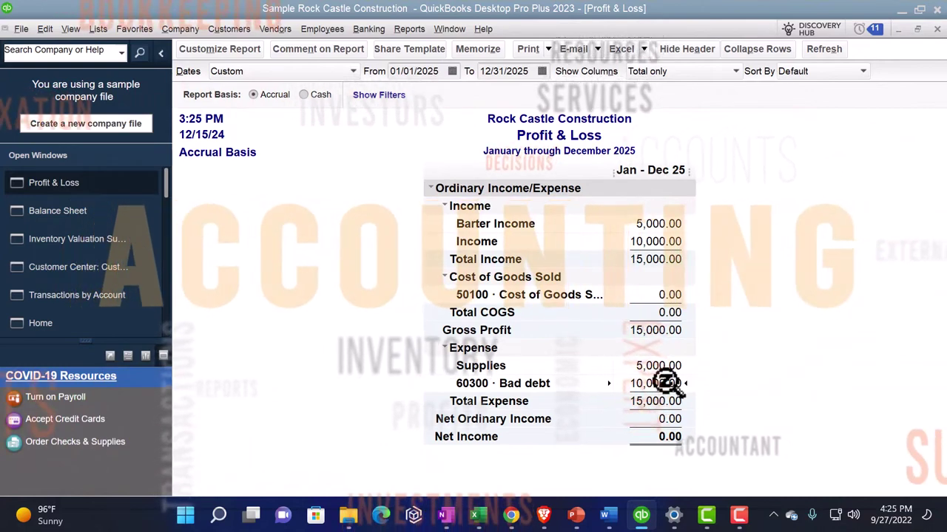
{"action": "left_click", "coordinate": [663, 241]}
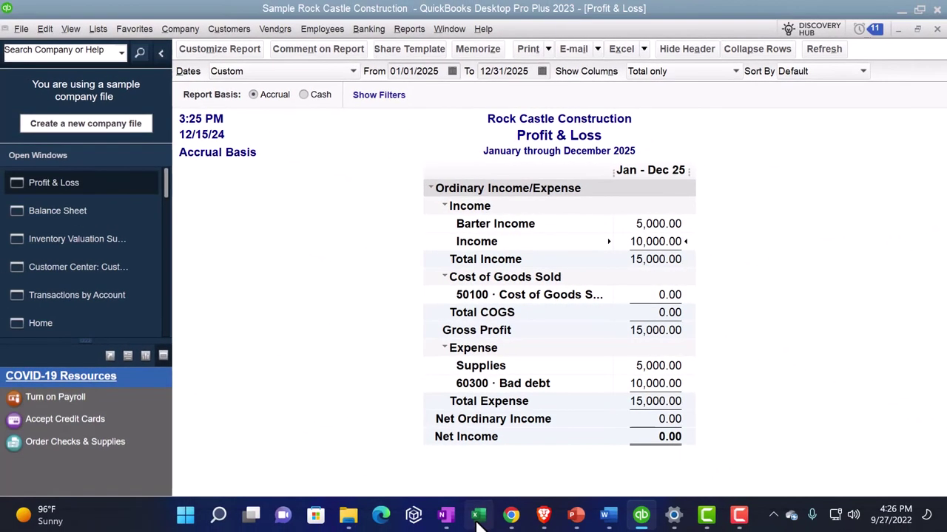
{"action": "left_click", "coordinate": [478, 518]}
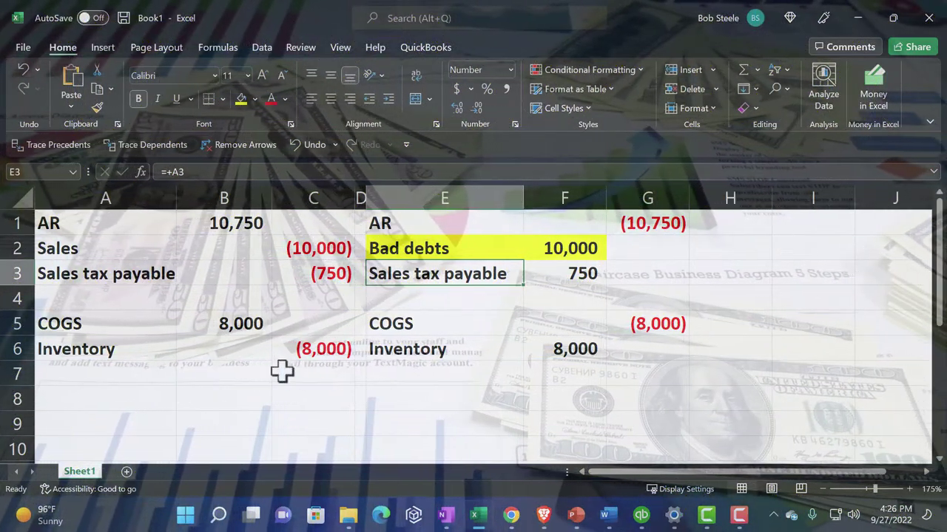
{"action": "left_click_drag", "start_coordinate": [101, 219], "coordinate": [281, 349]}
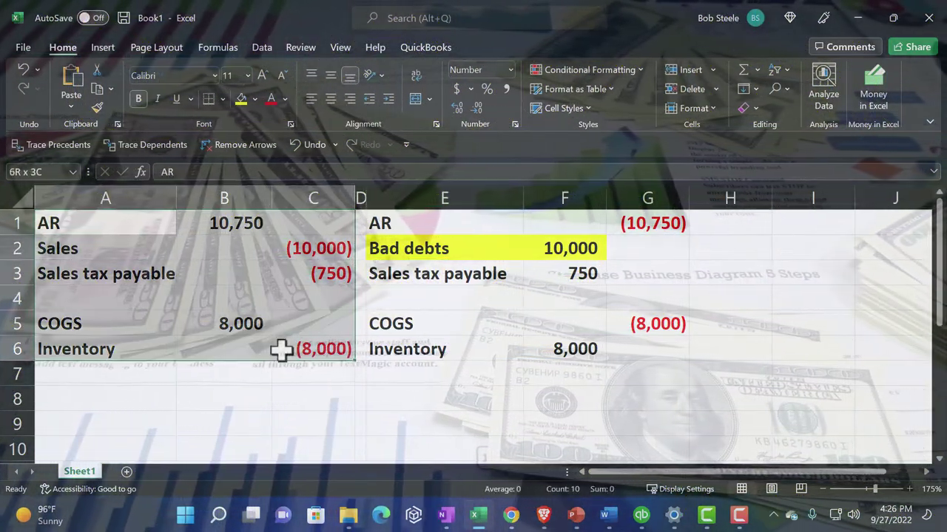
{"action": "left_click_drag", "start_coordinate": [429, 224], "coordinate": [614, 340]}
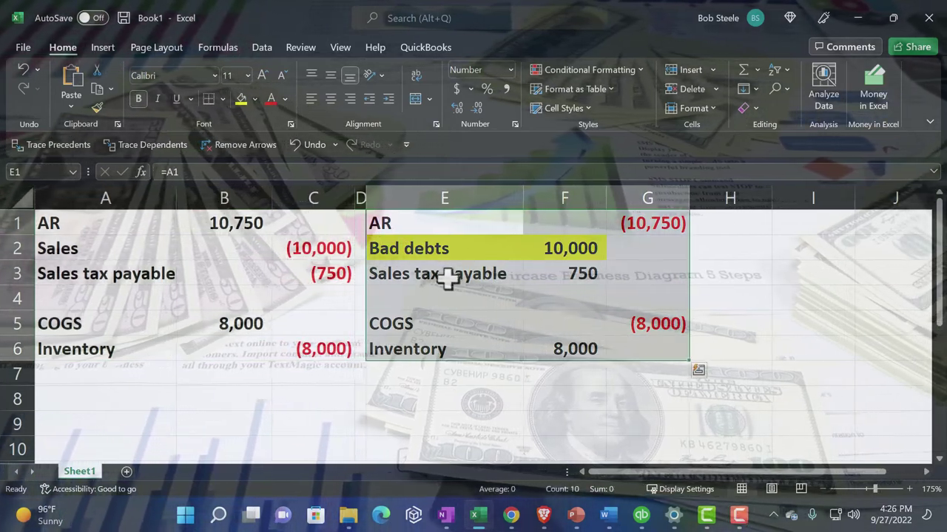
{"action": "left_click_drag", "start_coordinate": [395, 250], "coordinate": [532, 250]}
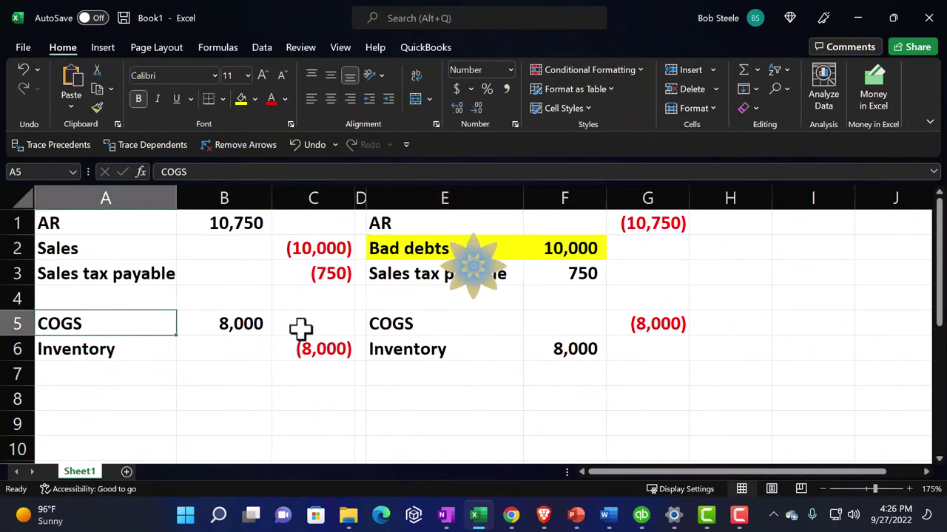
{"action": "left_click_drag", "start_coordinate": [406, 328], "coordinate": [624, 352]}
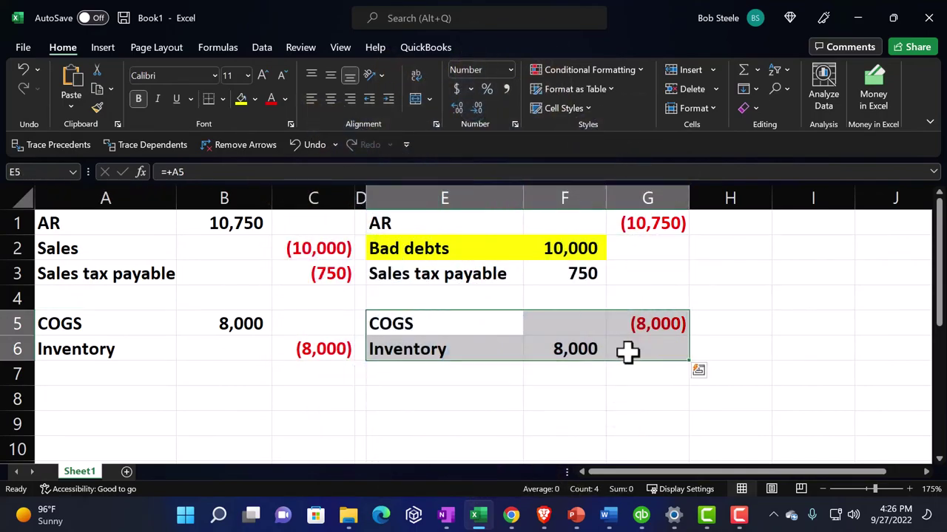
Return to QuickBooks and review the credit memo from the Income transaction detail, closing the memo without changes.
{"action": "left_click", "coordinate": [858, 20]}
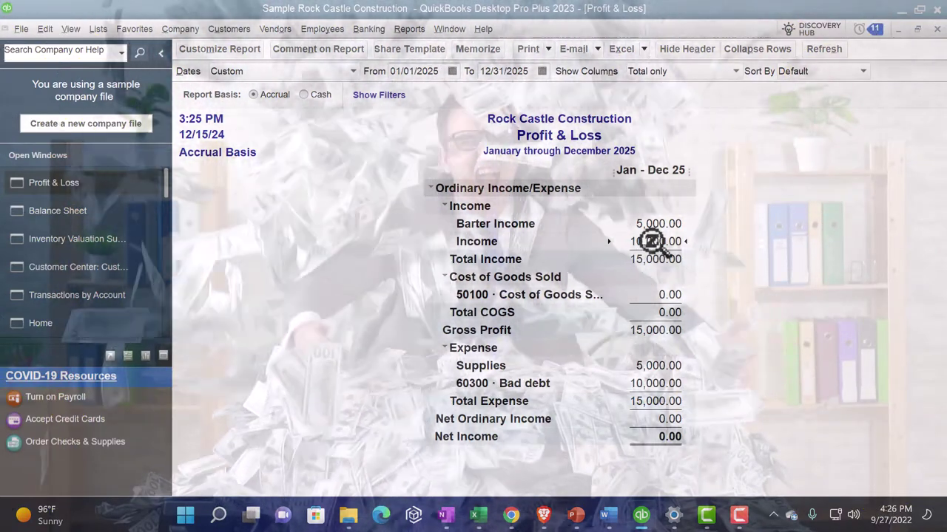
{"action": "double_click", "coordinate": [652, 241]}
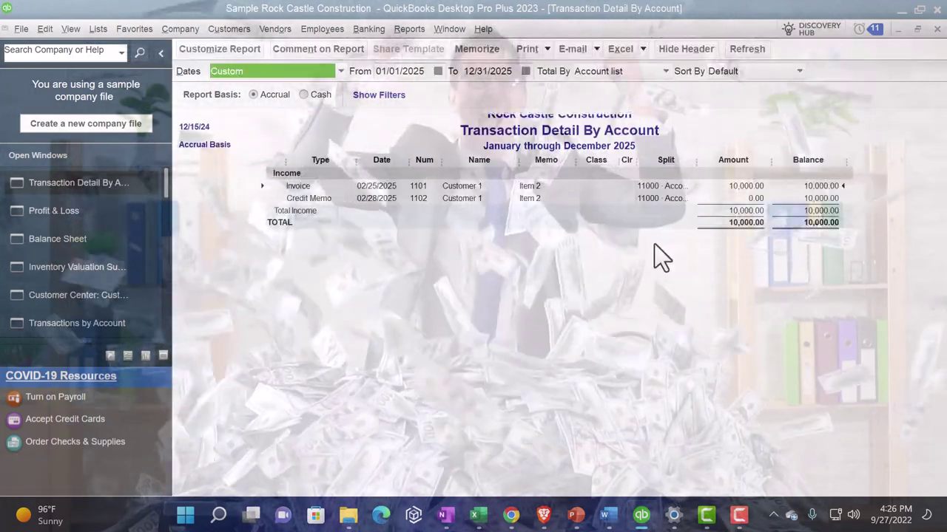
{"action": "double_click", "coordinate": [749, 203]}
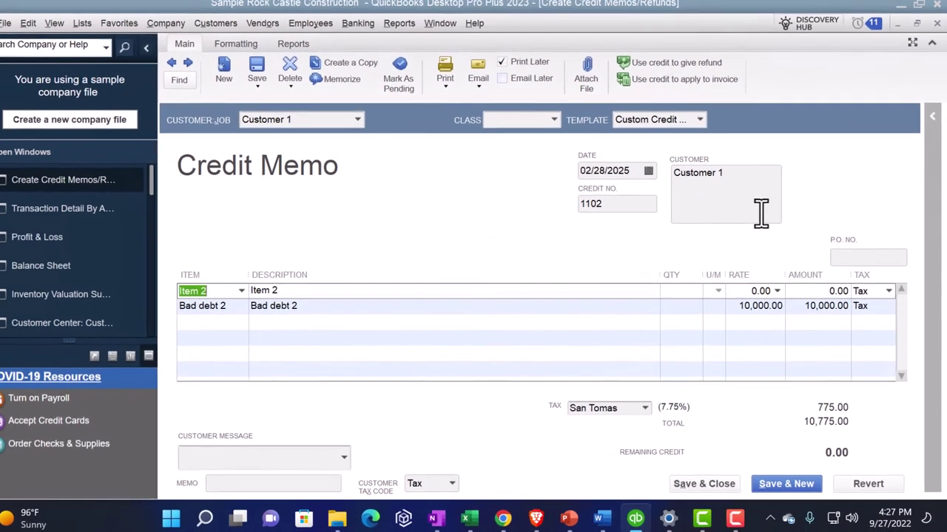
{"action": "left_click", "coordinate": [937, 29]}
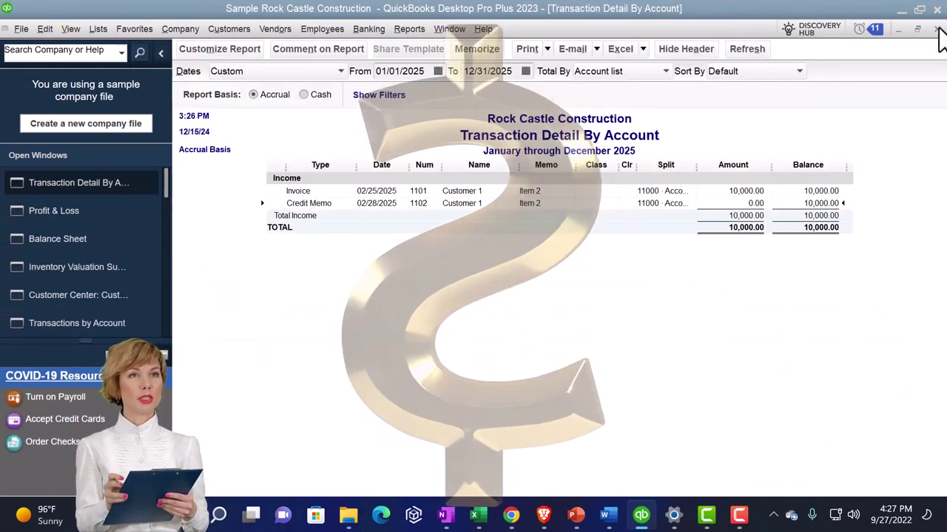